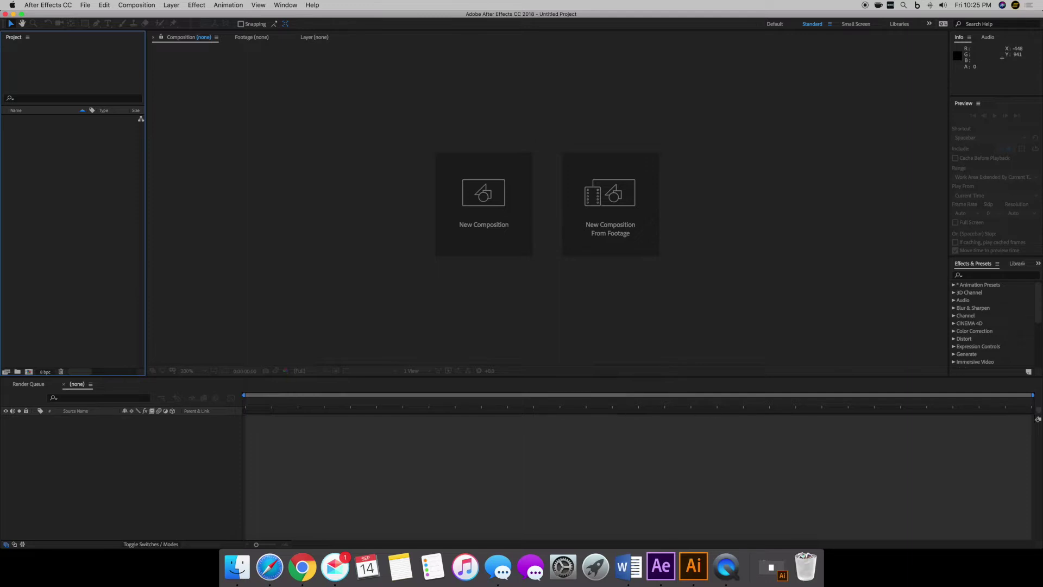
Preview the finished apple outline animation video in Finder, replay it, and return to After Effects
{"action": "key", "text": "super+Tab"}
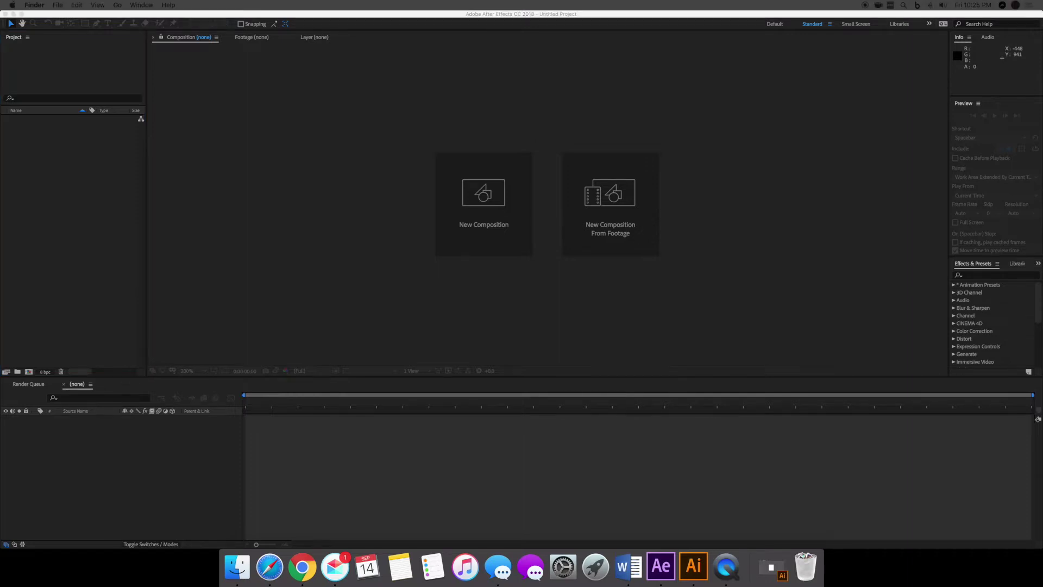
{"action": "key", "text": "space"}
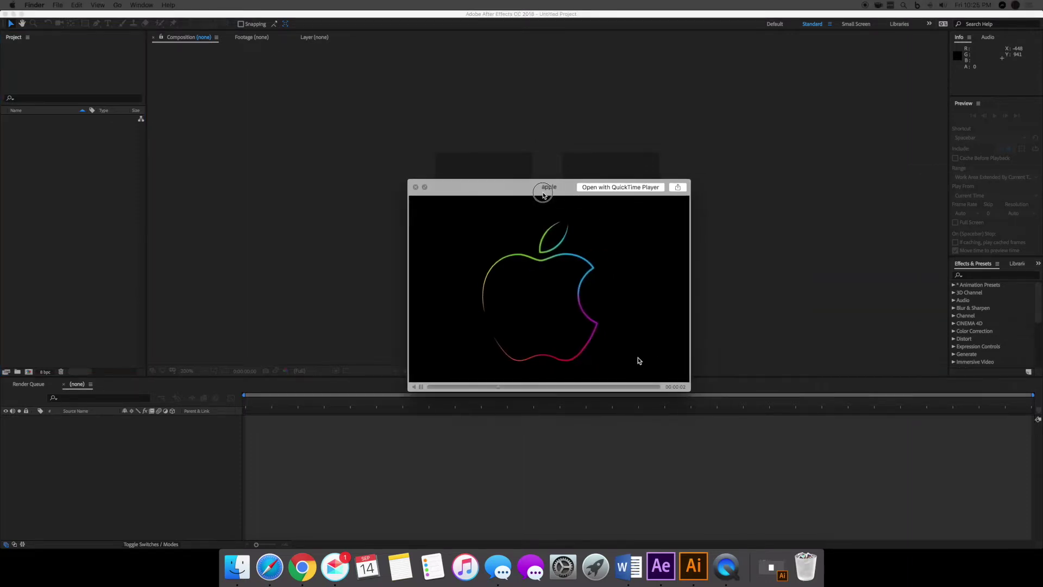
{"action": "left_click", "coordinate": [406, 379]}
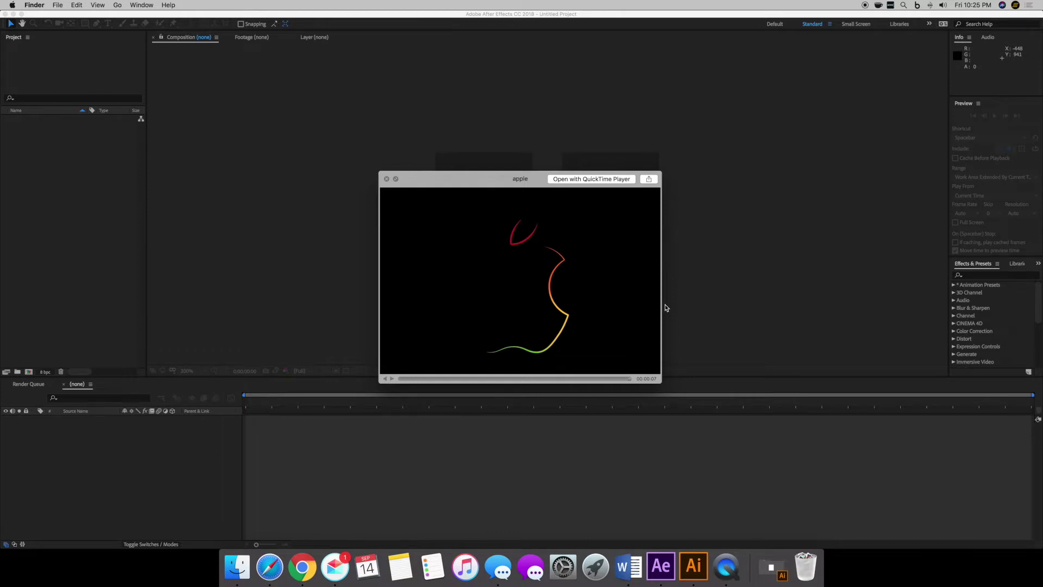
{"action": "left_click", "coordinate": [393, 378]}
{"action": "key", "text": "space"}
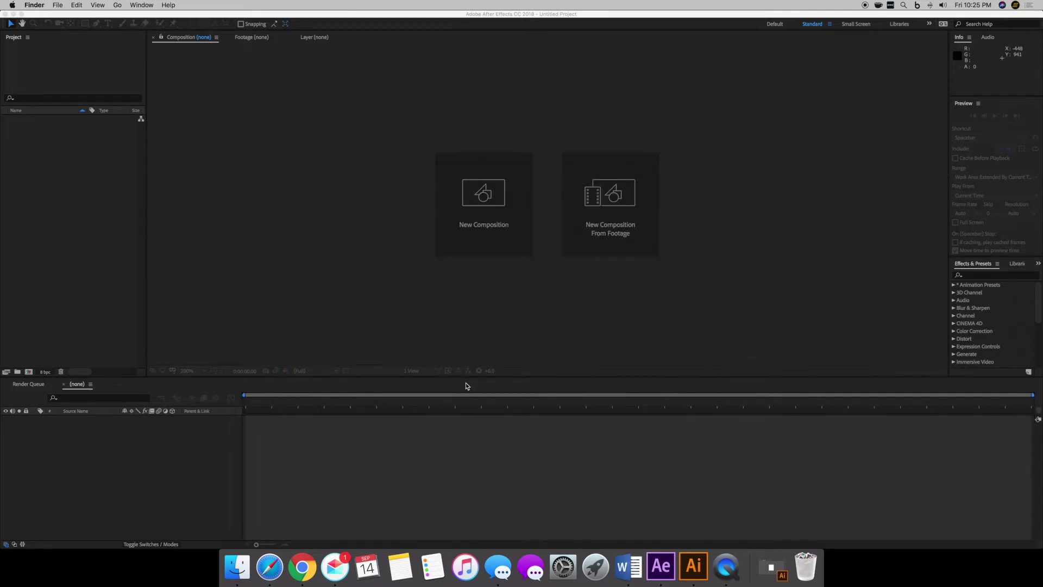
{"action": "left_click", "coordinate": [487, 315]}
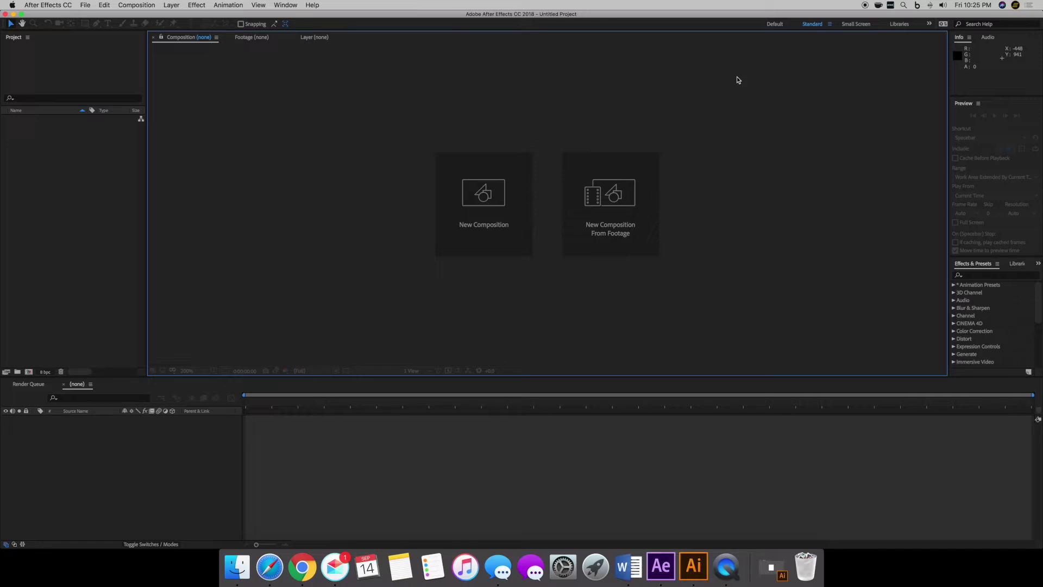
Switch to Illustrator and inspect the logo's separate leaf and body layers, selecting the apple body artwork
{"action": "left_click", "coordinate": [699, 557]}
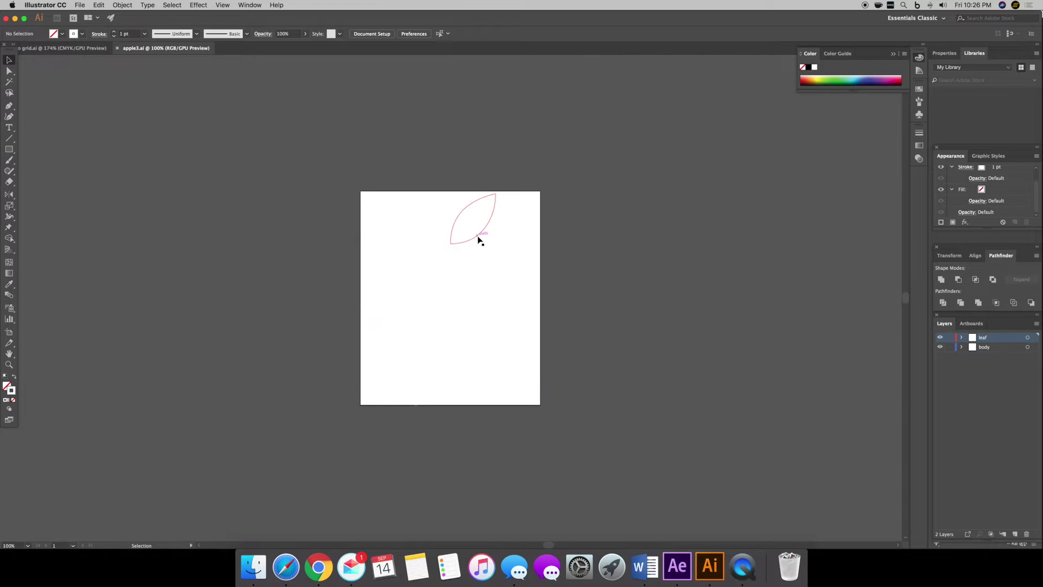
{"action": "left_click", "coordinate": [986, 349]}
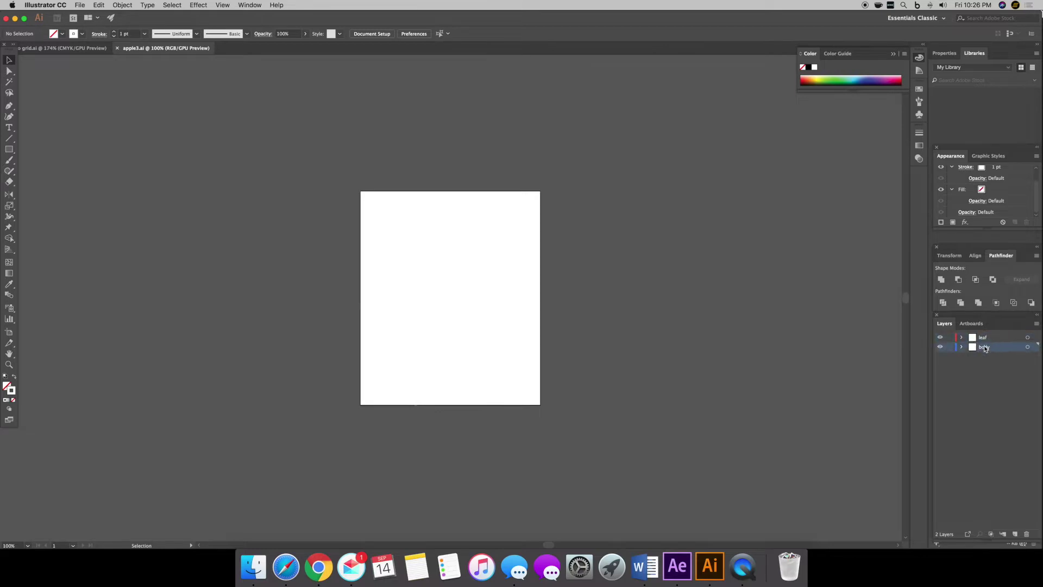
{"action": "left_click", "coordinate": [984, 339]}
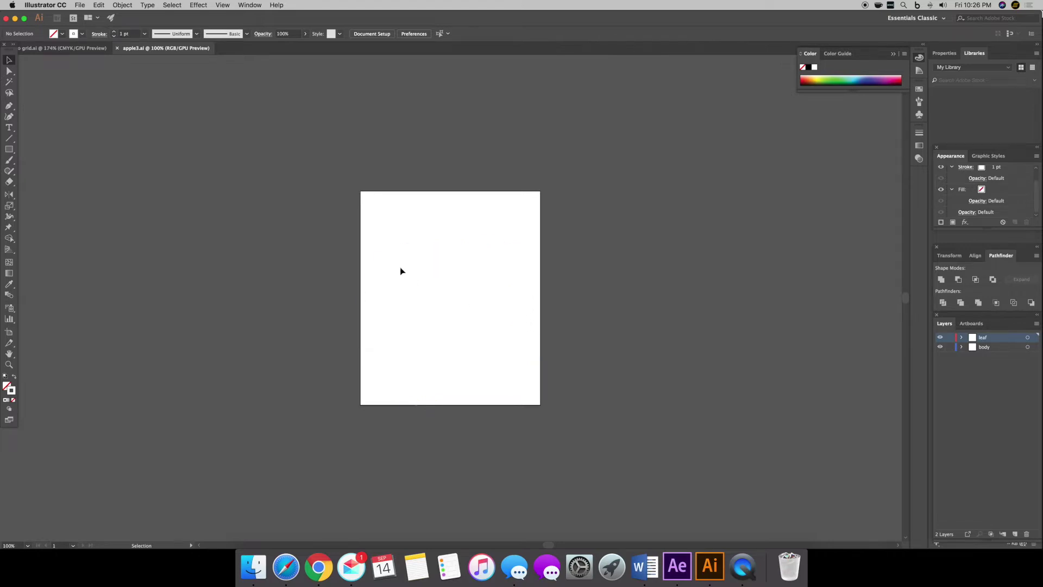
{"action": "left_click", "coordinate": [401, 248]}
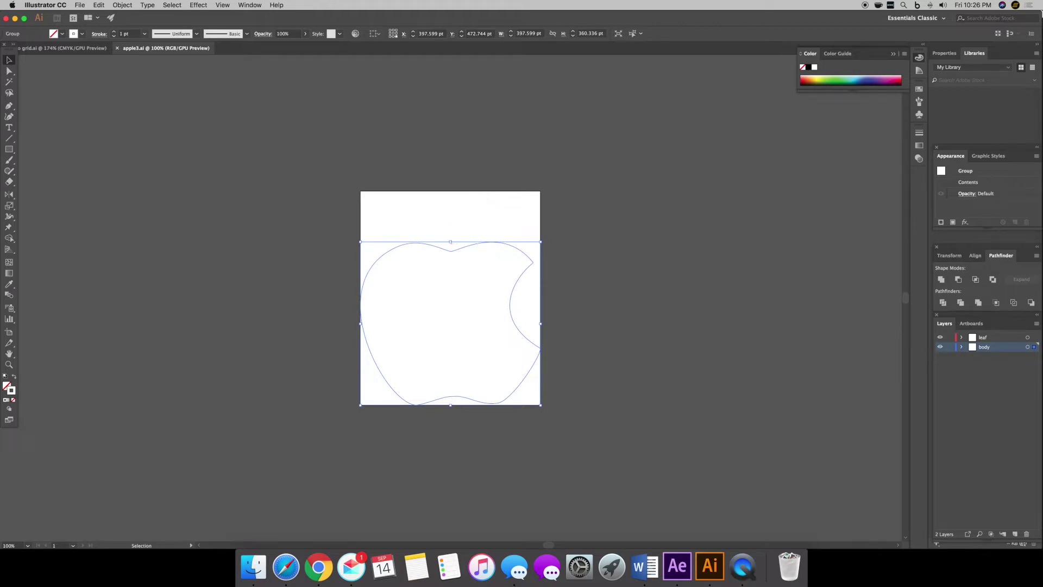
Preview the apple animation in Finder again, and minimize Illustrator to return to After Effects
{"action": "key", "text": "space"}
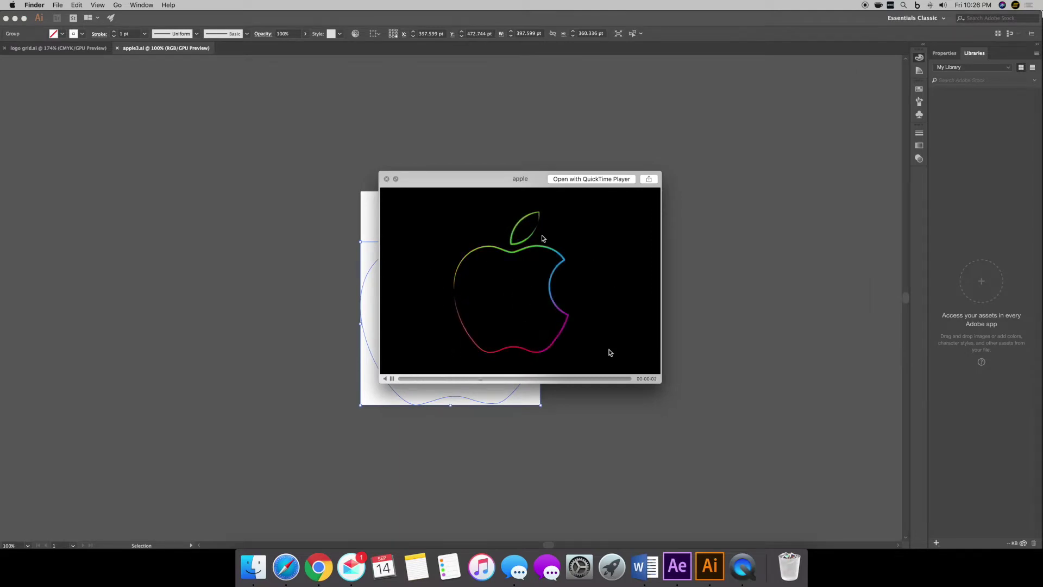
{"action": "key", "text": "space"}
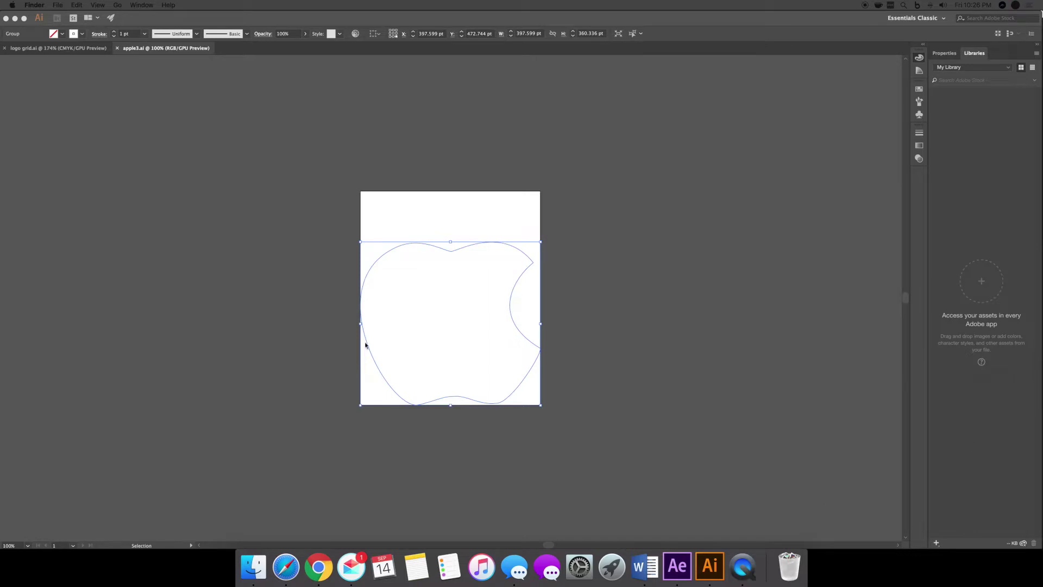
{"action": "left_click", "coordinate": [68, 167]}
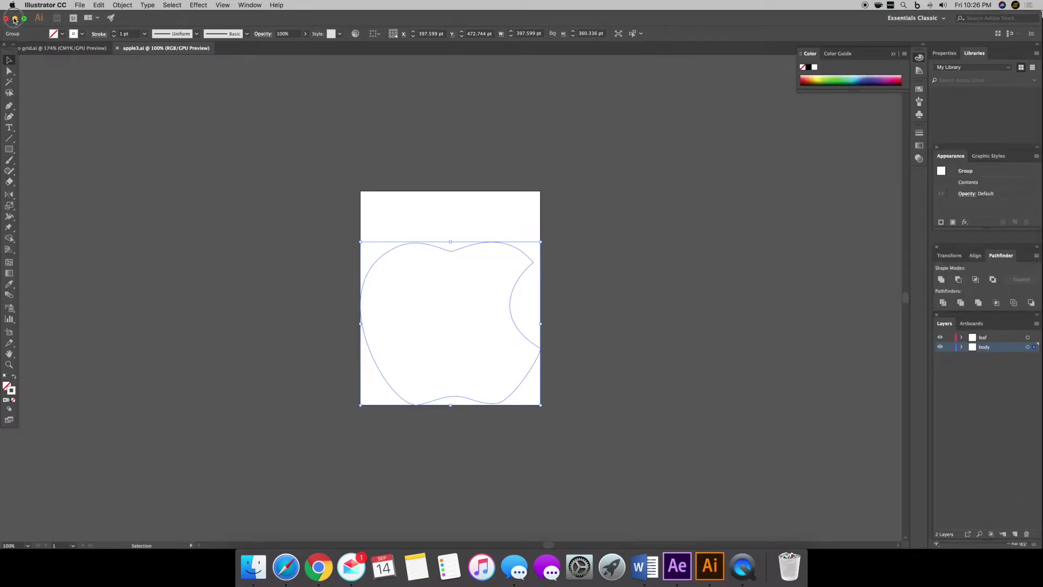
{"action": "left_click", "coordinate": [14, 19]}
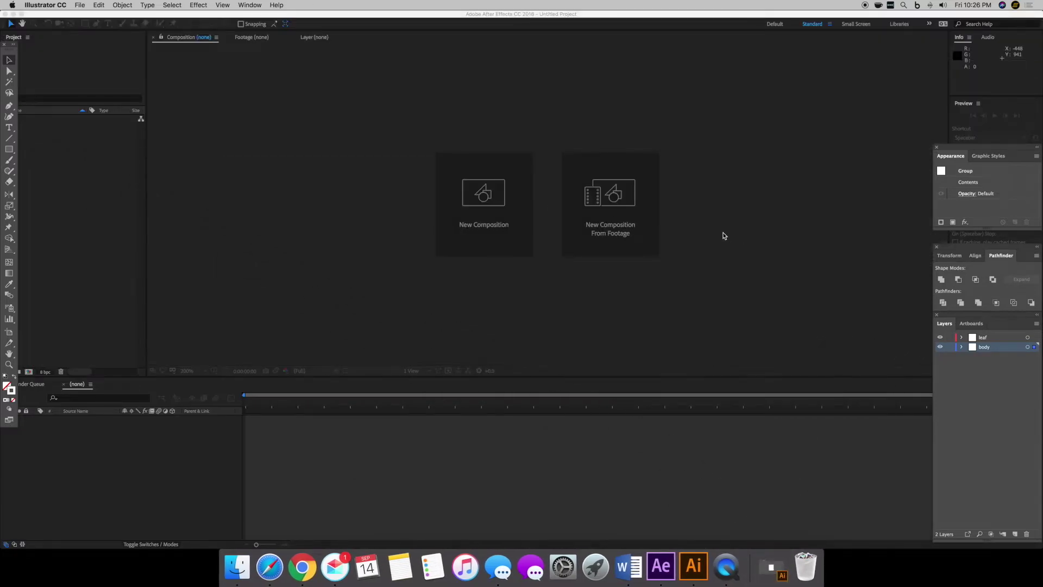
{"action": "left_click", "coordinate": [723, 235]}
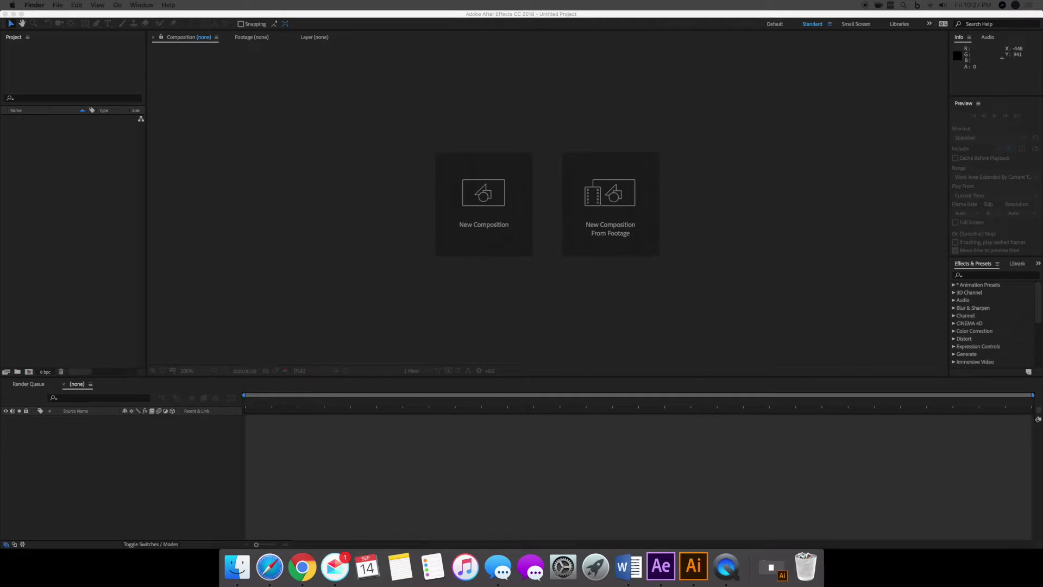
Show the We'll be Back Apple logo folder in Finder, select apple logo white.ai, and return to After Effects
{"action": "left_click_drag", "start_coordinate": [0, 197], "coordinate": [510, 198]}
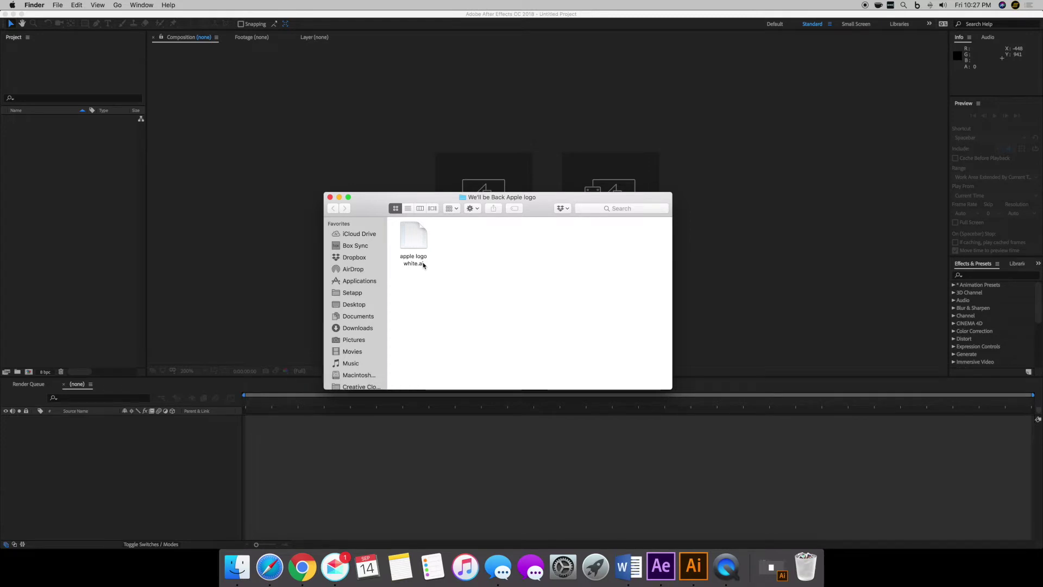
{"action": "left_click", "coordinate": [421, 240]}
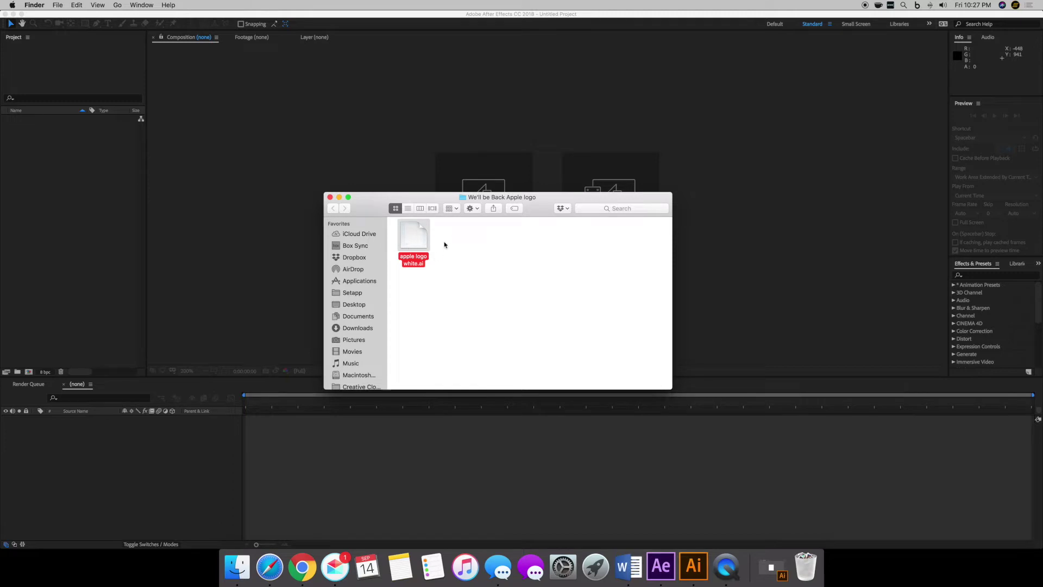
{"action": "key", "text": "super+w"}
{"action": "left_click", "coordinate": [311, 223]}
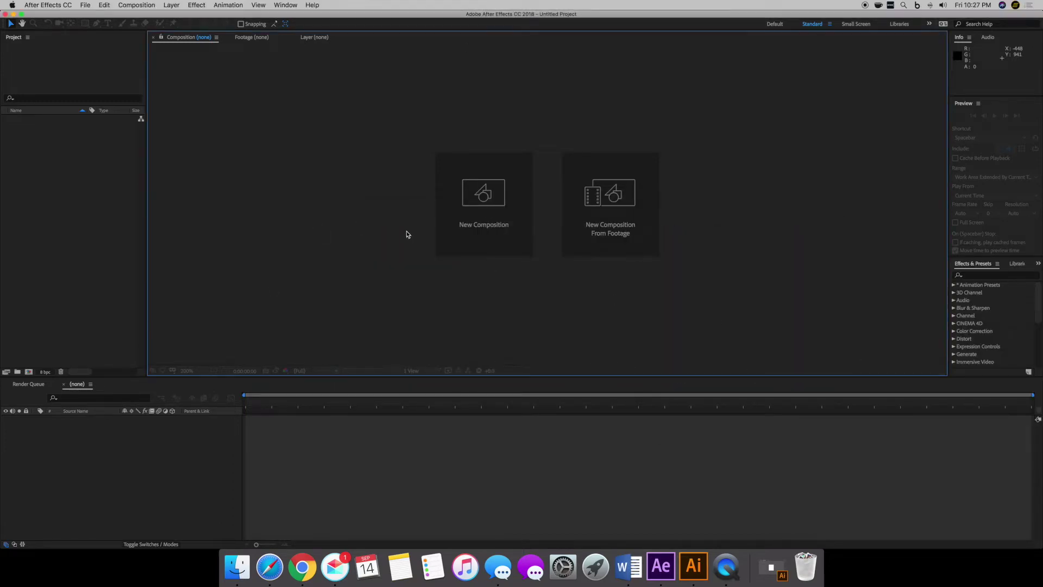
Create a new composition with the HDTV 1080 29.97 preset, and toggle its transparency grid off and back on
{"action": "left_click", "coordinate": [484, 202]}
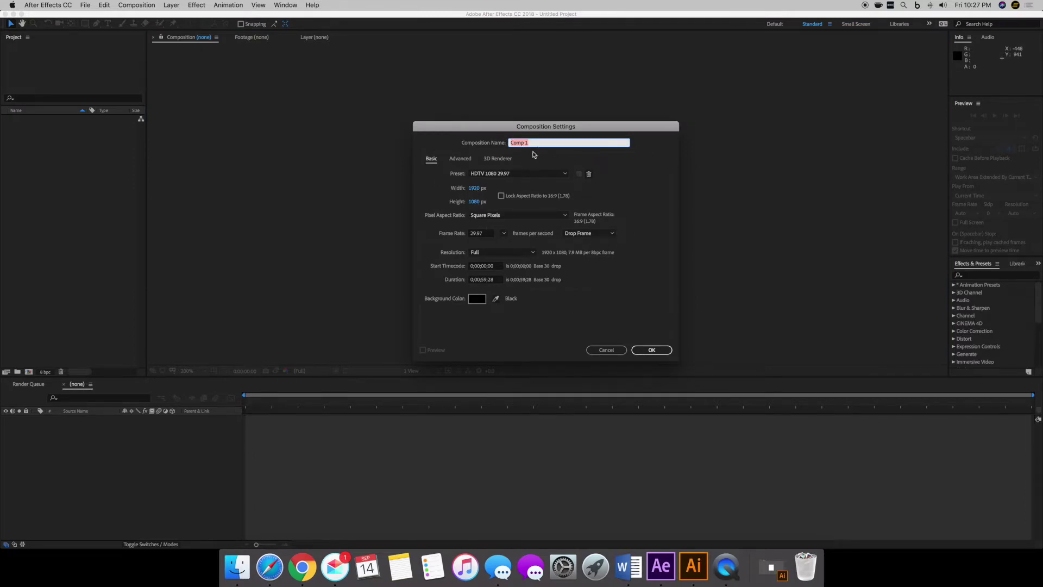
{"action": "left_click", "coordinate": [652, 350]}
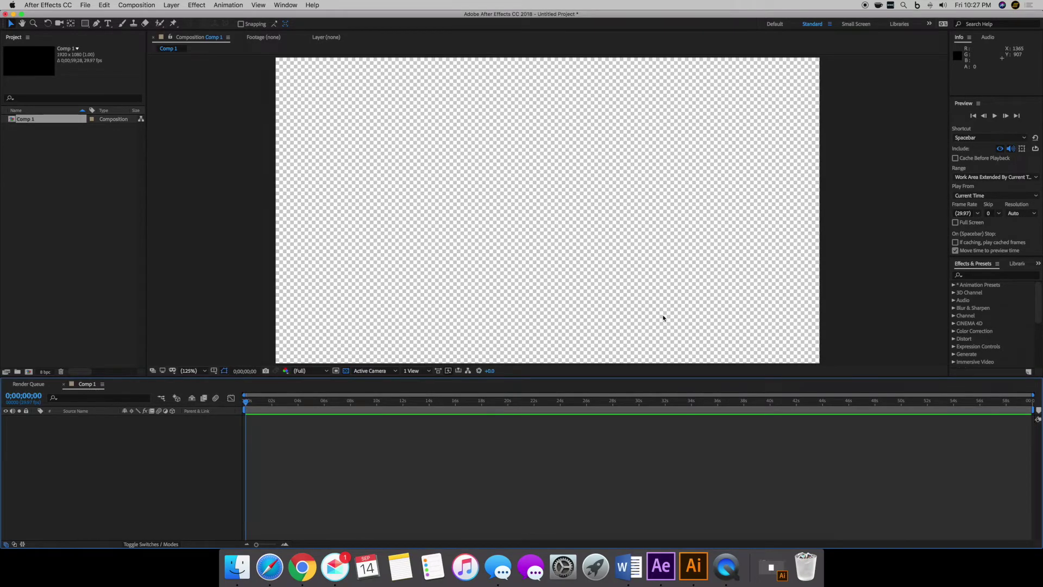
{"action": "left_click", "coordinate": [346, 370]}
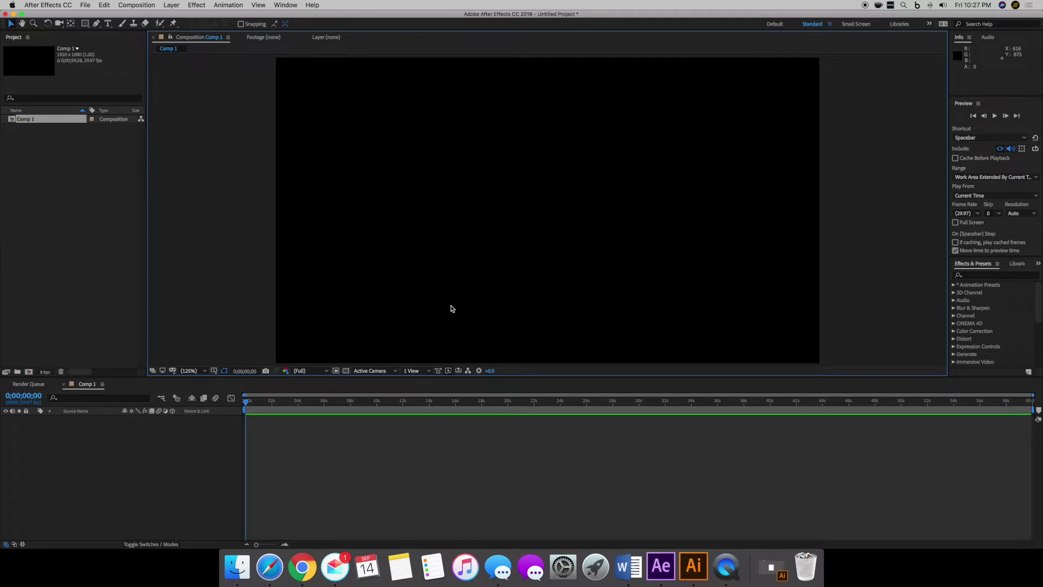
{"action": "left_click", "coordinate": [348, 372]}
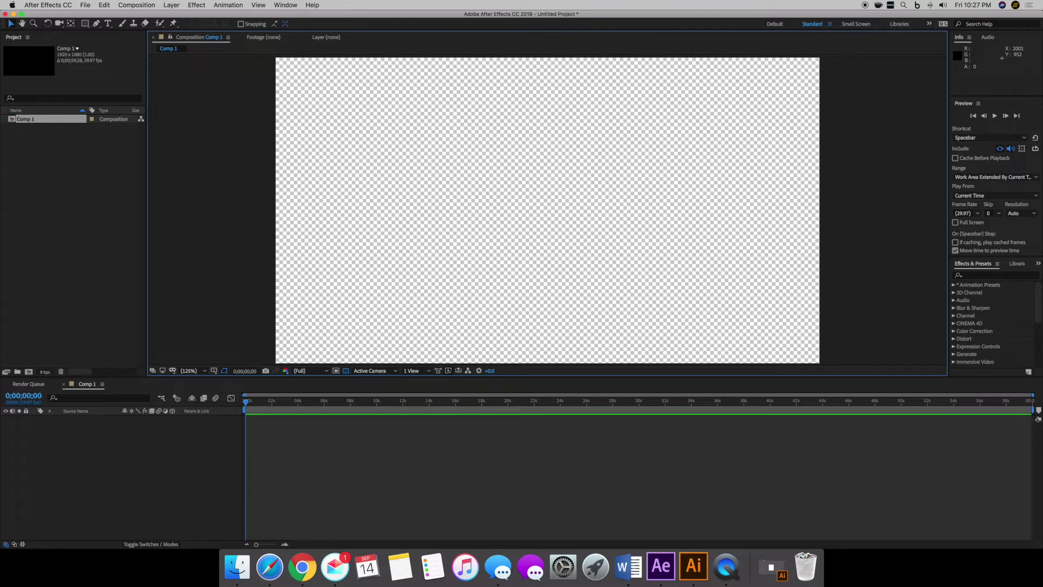
Import only the leaf layer of apple logo white.ai from Finder into the project as footage at layer size
{"action": "left_click_drag", "start_coordinate": [1042, 206], "coordinate": [537, 180]}
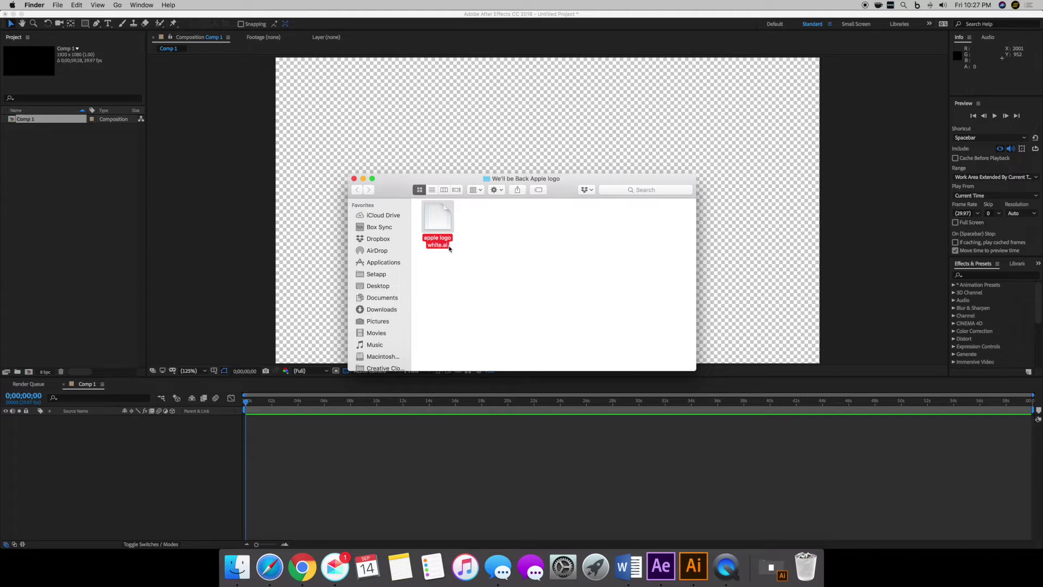
{"action": "left_click_drag", "start_coordinate": [439, 224], "coordinate": [114, 211]}
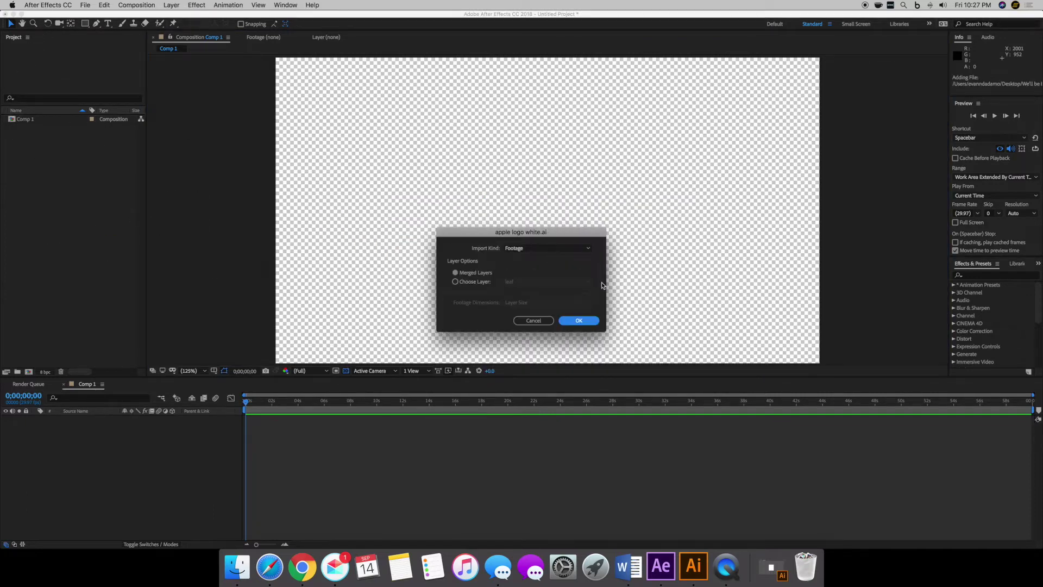
{"action": "left_click", "coordinate": [456, 282]}
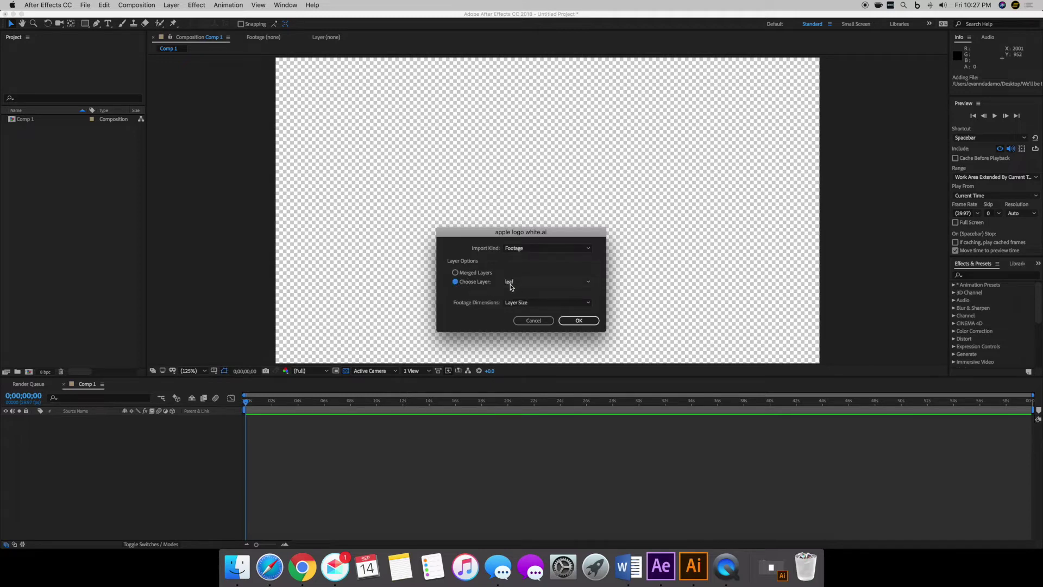
{"action": "left_click", "coordinate": [579, 321]}
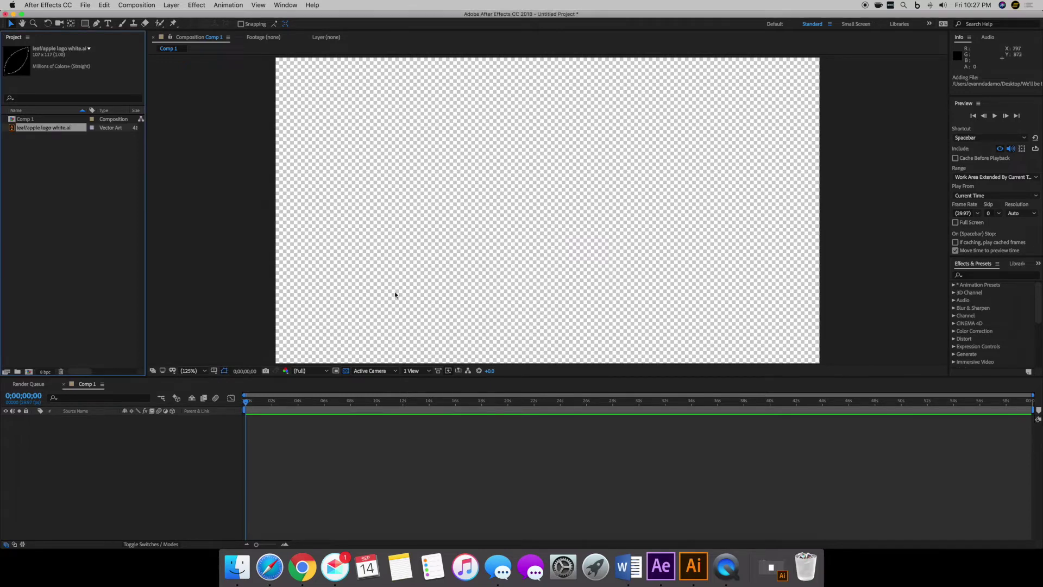
Import the body layer of apple logo white.ai from Finder into the project as separate footage at layer size
{"action": "left_click", "coordinate": [237, 567]}
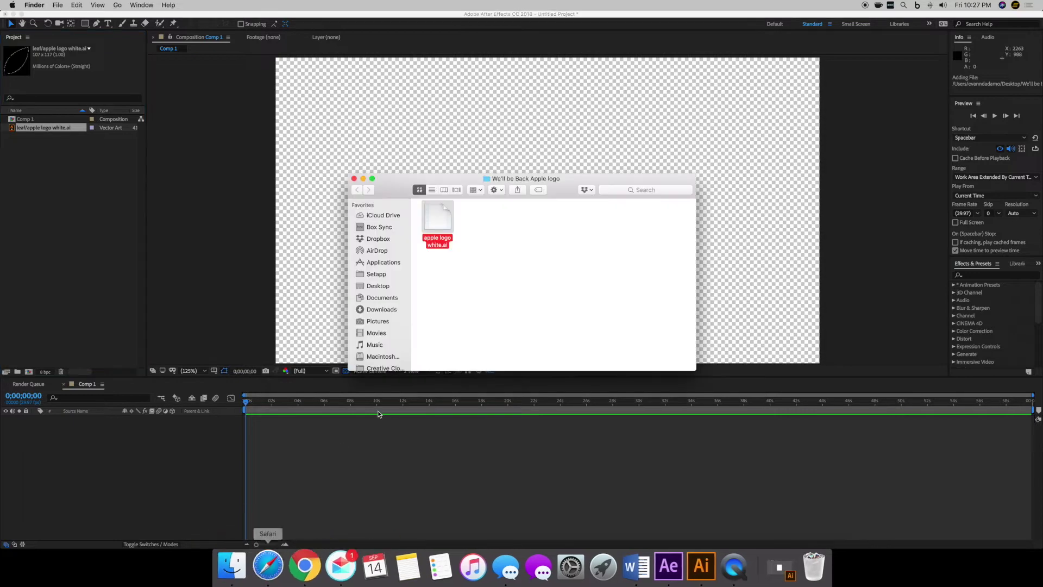
{"action": "left_click_drag", "start_coordinate": [438, 220], "coordinate": [109, 234]}
{"action": "left_click", "coordinate": [455, 281]}
{"action": "left_click", "coordinate": [511, 281]}
{"action": "left_click", "coordinate": [513, 291]}
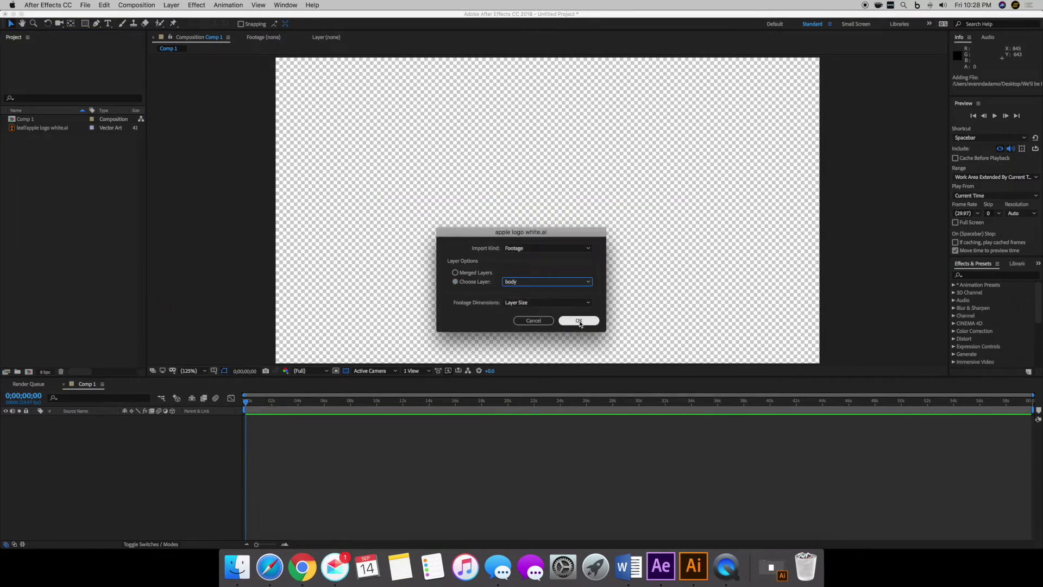
{"action": "left_click", "coordinate": [579, 321]}
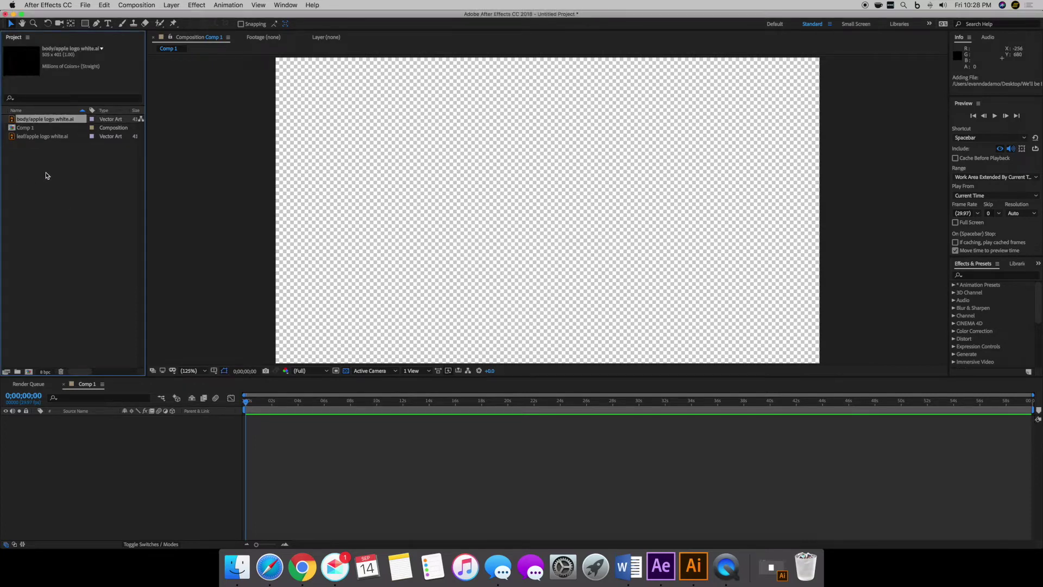
Compare the thumbnails of the imported leaf and body footage in the project
{"action": "left_click", "coordinate": [46, 137]}
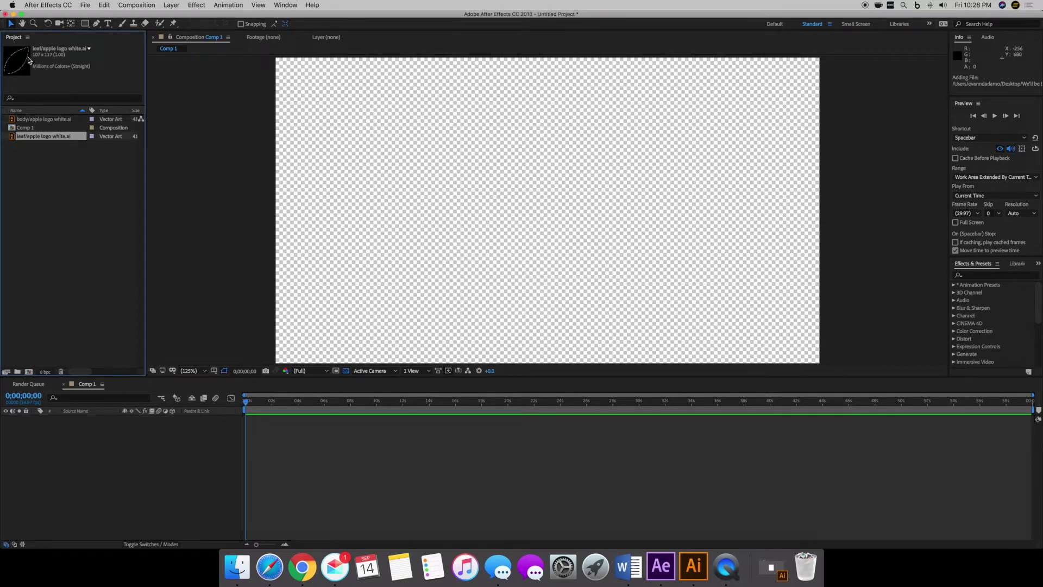
{"action": "left_click", "coordinate": [46, 120]}
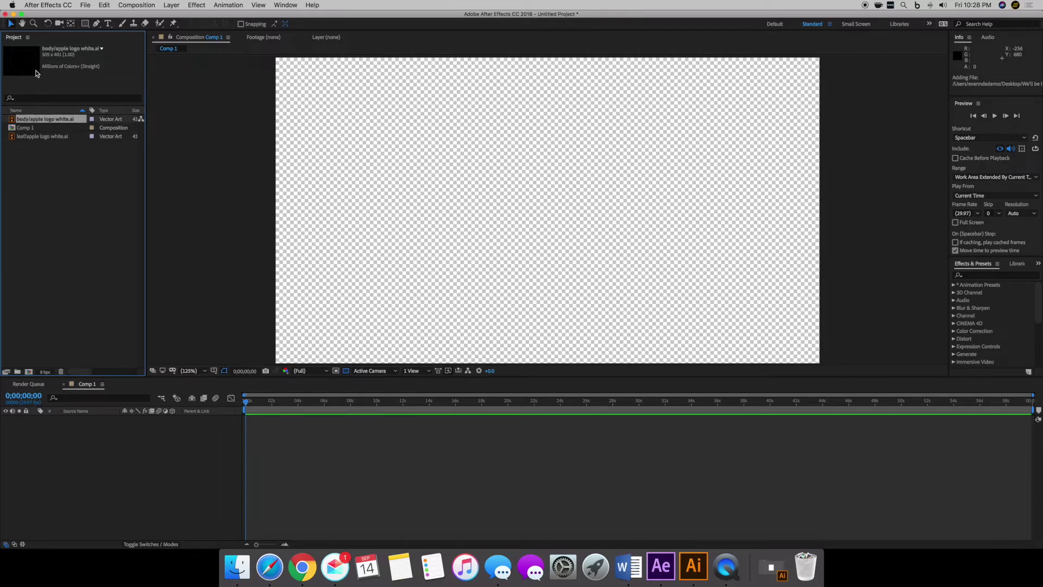
{"action": "left_click", "coordinate": [63, 137]}
{"action": "left_click", "coordinate": [75, 179]}
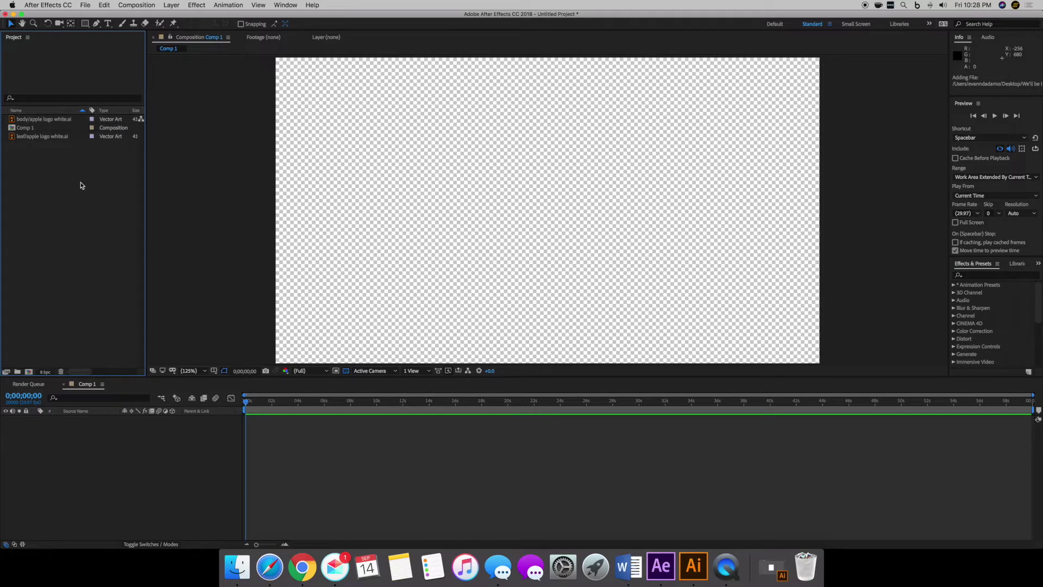
{"action": "left_click", "coordinate": [43, 118]}
{"action": "left_click", "coordinate": [46, 138]}
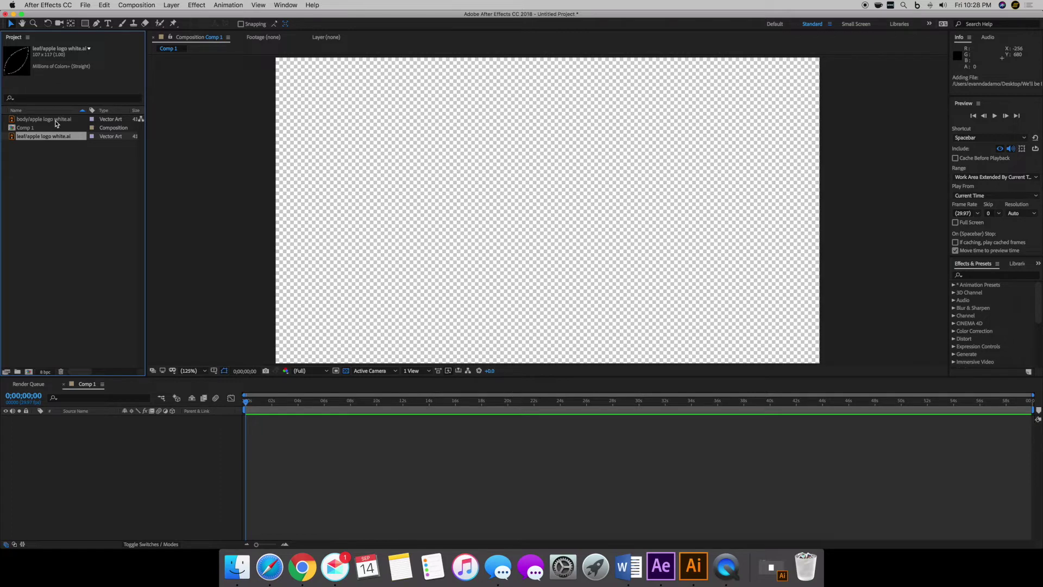
Add the body/apple logo white.ai footage to the Comp 1 timeline as a layer
{"action": "left_click", "coordinate": [56, 122]}
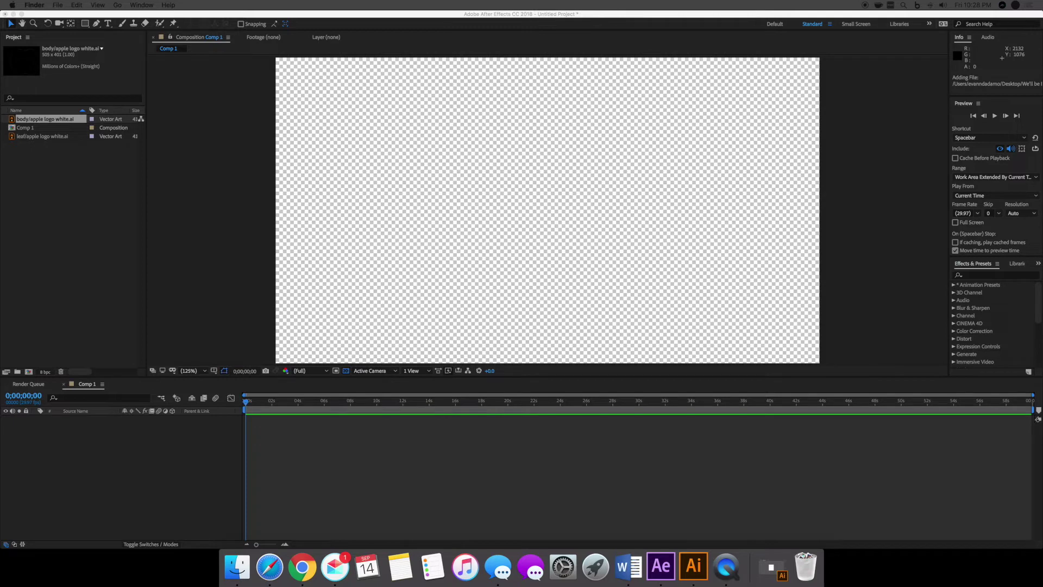
{"action": "left_click", "coordinate": [54, 175]}
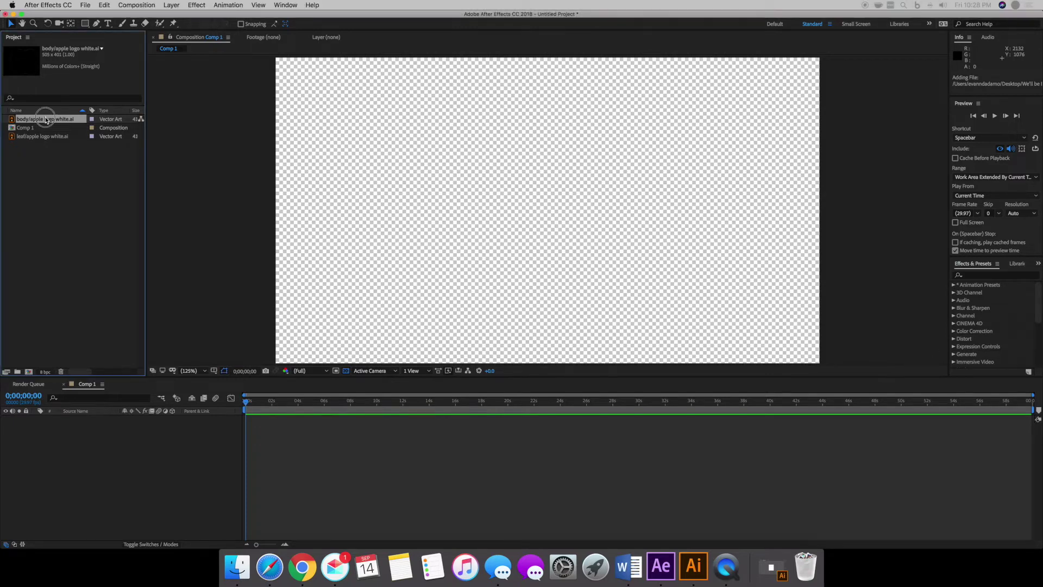
{"action": "left_click_drag", "start_coordinate": [54, 177], "coordinate": [37, 423]}
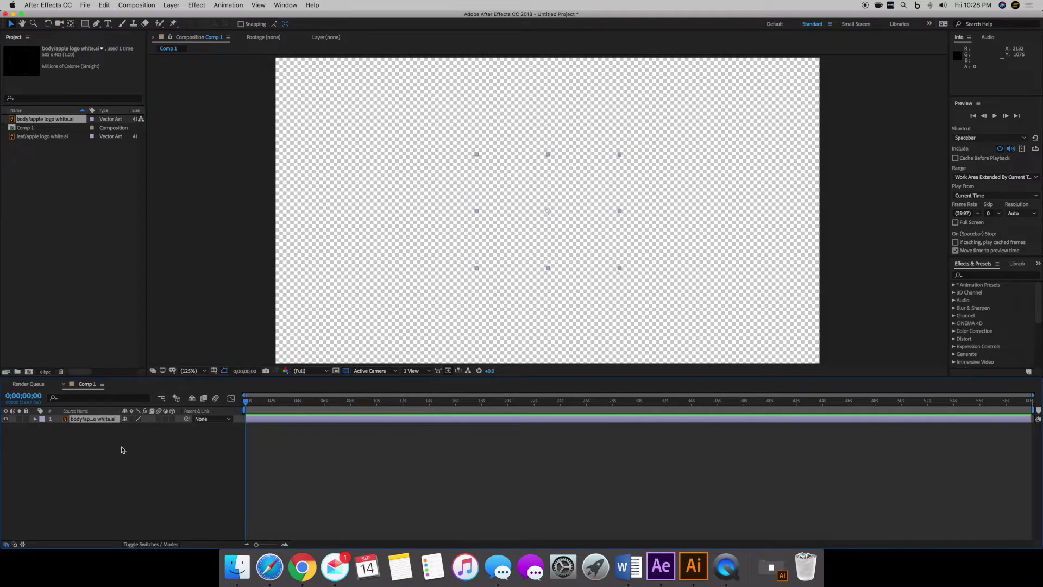
Create a shape layer from the body vector layer and move the outline slightly to about position 936, 544.8
{"action": "right_click", "coordinate": [90, 423]}
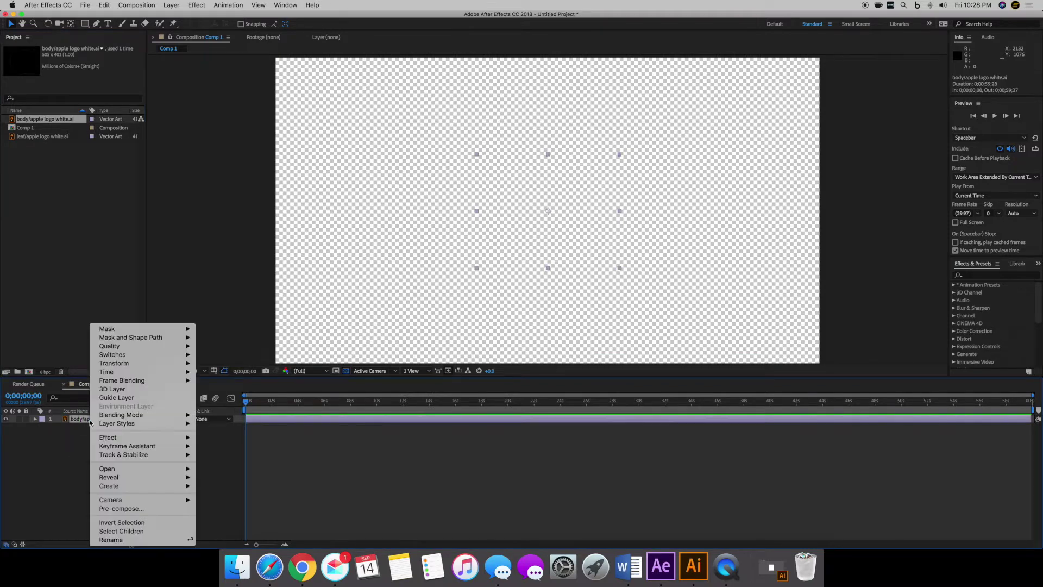
{"action": "mouse_move", "coordinate": [129, 487]}
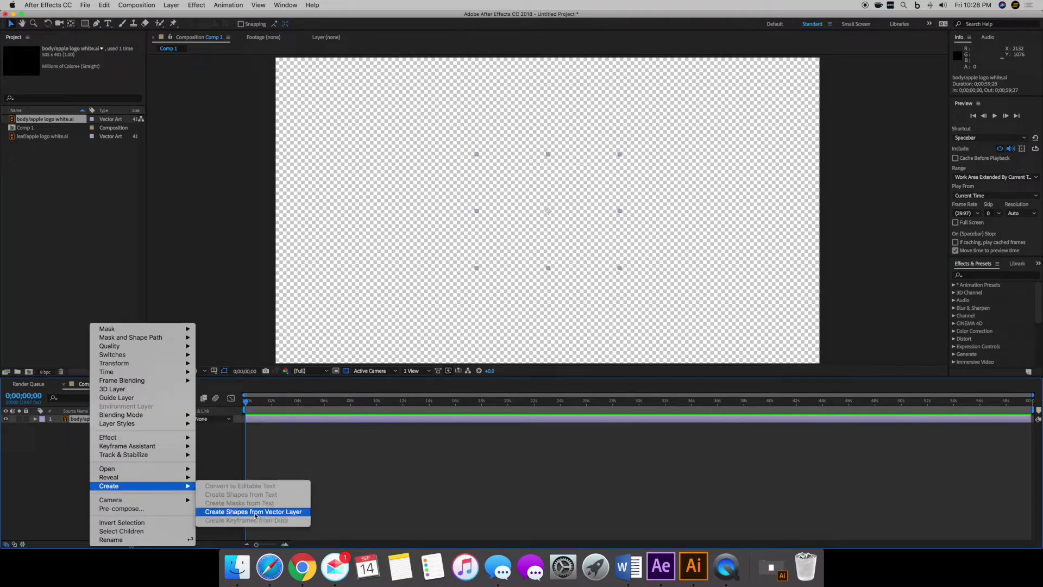
{"action": "left_click", "coordinate": [247, 513]}
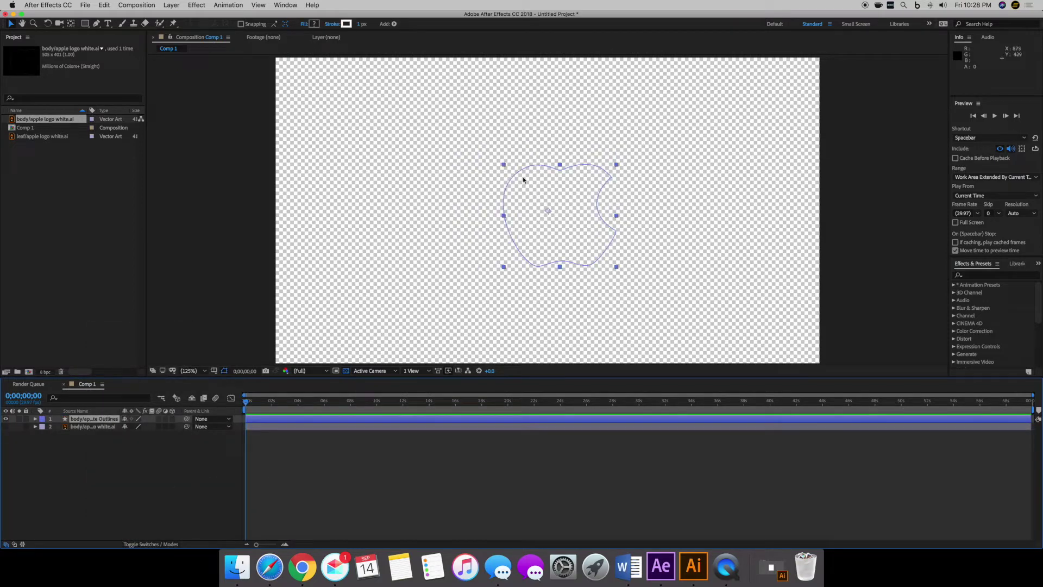
{"action": "mouse_move", "coordinate": [555, 213]}
{"action": "left_mouse_down"}
{"action": "mouse_move", "coordinate": [540, 214]}
{"action": "mouse_move", "coordinate": [551, 216]}
{"action": "left_mouse_up"}
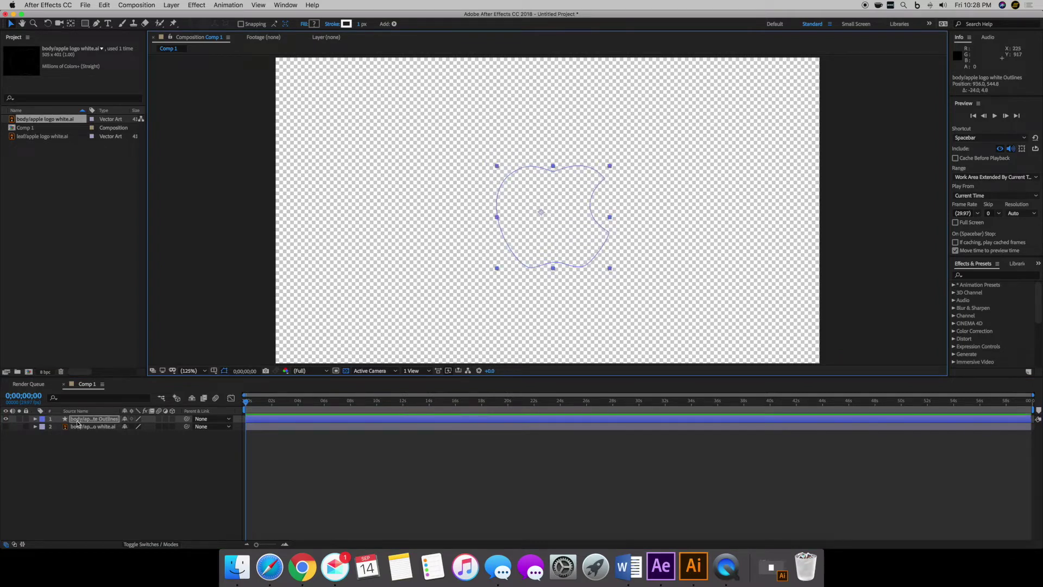
Mark the original body/apple logo white.ai layer as shy and hide shy layers in the timeline
{"action": "left_click", "coordinate": [5, 430]}
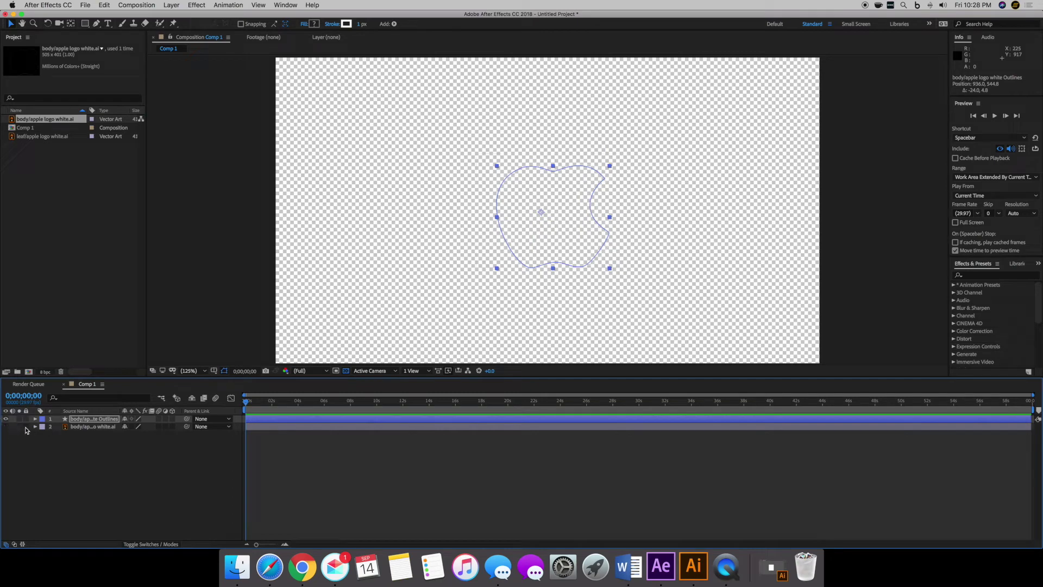
{"action": "left_click", "coordinate": [125, 427]}
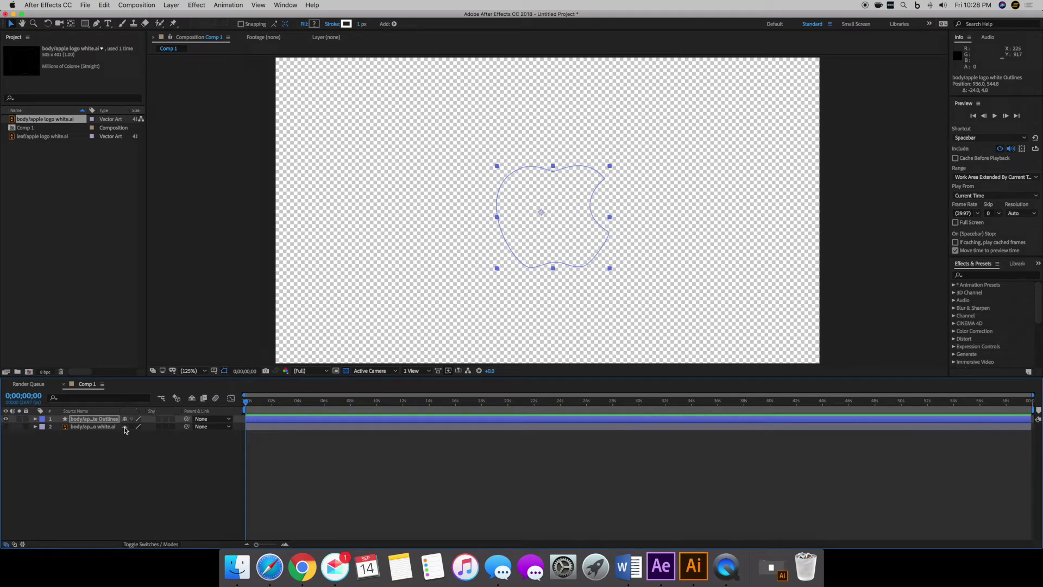
{"action": "left_click", "coordinate": [190, 400]}
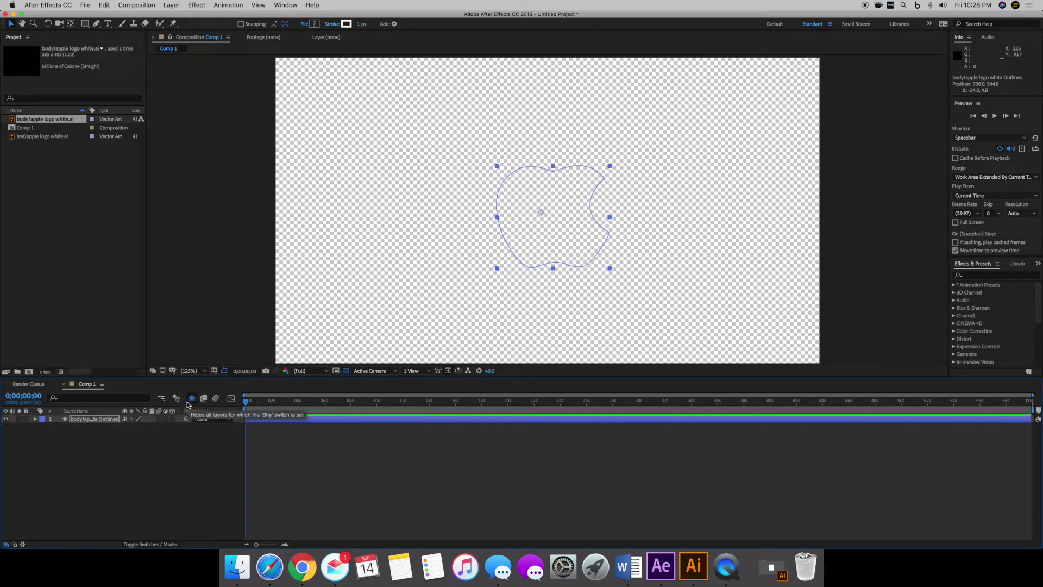
Scale the body outline layer to 124% and reposition it near the centre of the composition
{"action": "key", "text": "s"}
{"action": "left_click_drag", "start_coordinate": [148, 429], "coordinate": [162, 430]}
{"action": "left_click_drag", "start_coordinate": [569, 221], "coordinate": [567, 224]}
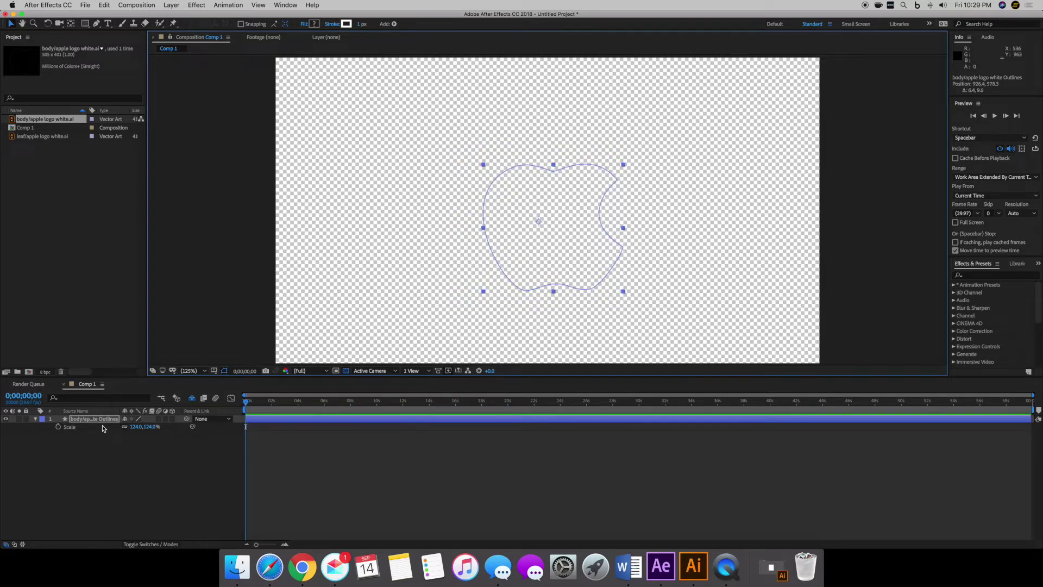
Add a Gradient Stroke above Stroke 1 in Group 1 of the body outline layer's contents
{"action": "left_click", "coordinate": [36, 419]}
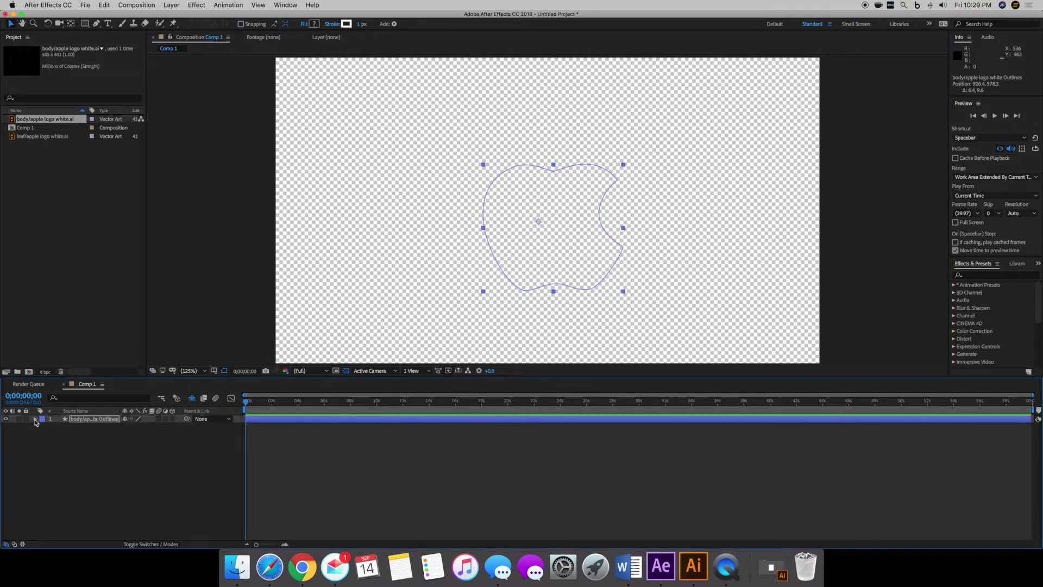
{"action": "left_click", "coordinate": [35, 419]}
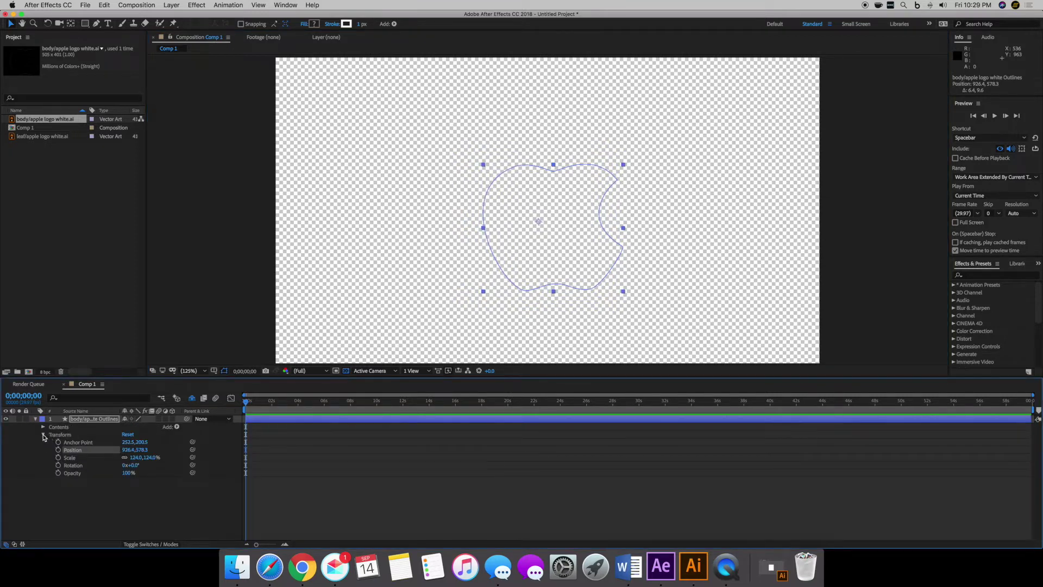
{"action": "left_click", "coordinate": [43, 434]}
{"action": "left_click", "coordinate": [43, 428]}
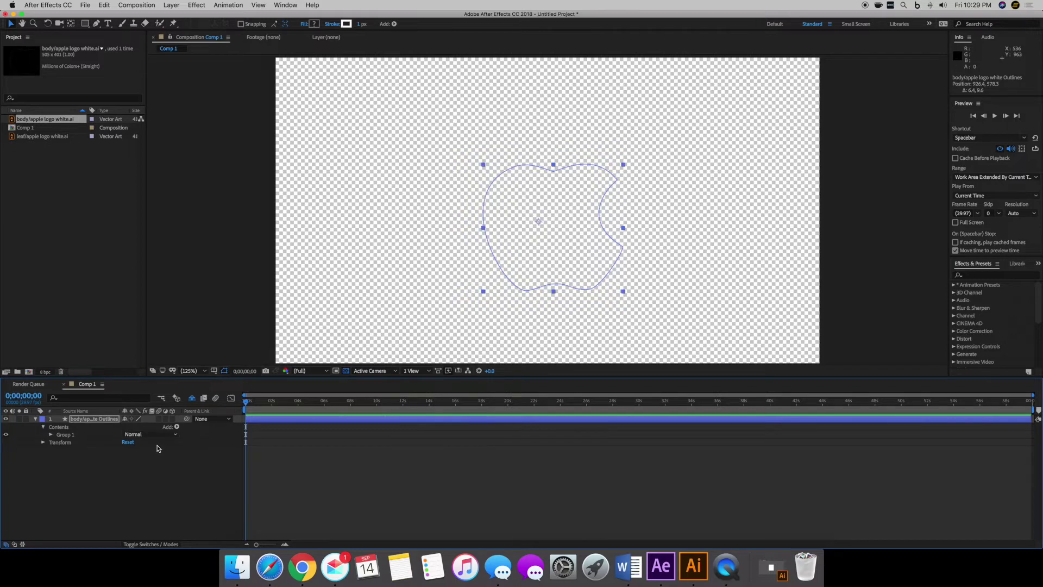
{"action": "left_click", "coordinate": [51, 434]}
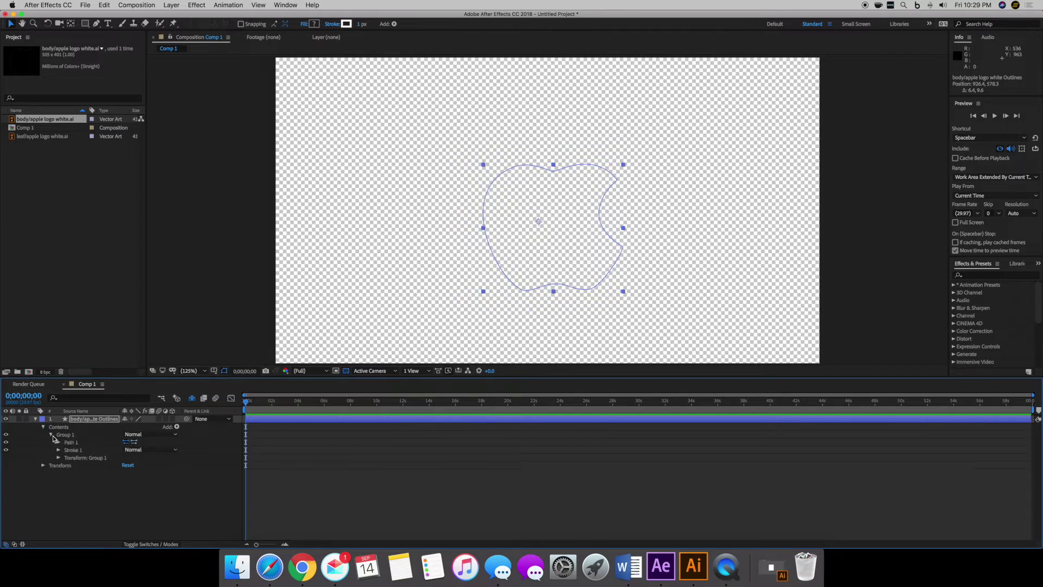
{"action": "left_click", "coordinate": [59, 450]}
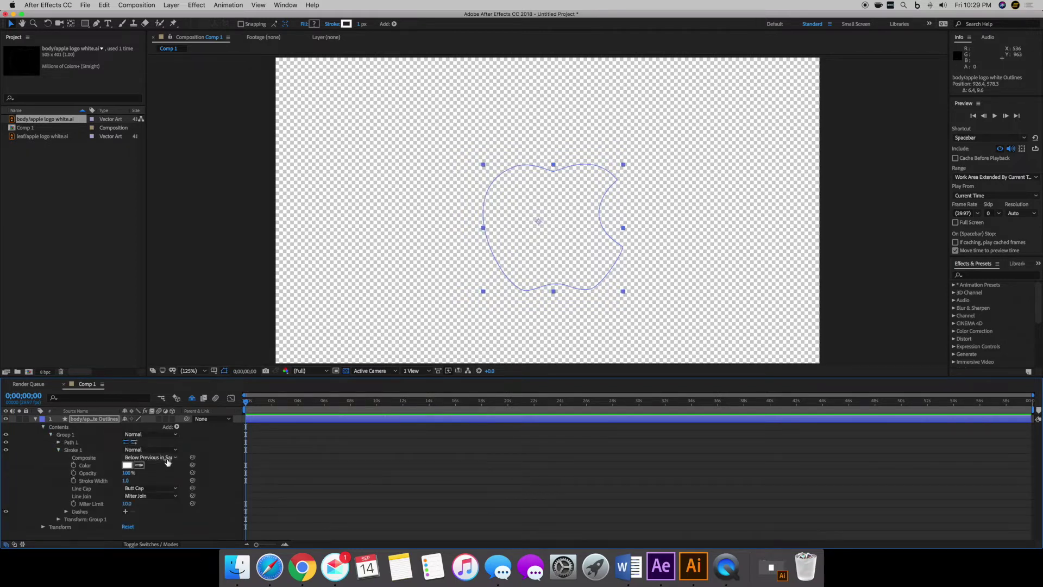
{"action": "left_click", "coordinate": [71, 455]}
{"action": "left_click", "coordinate": [58, 451]}
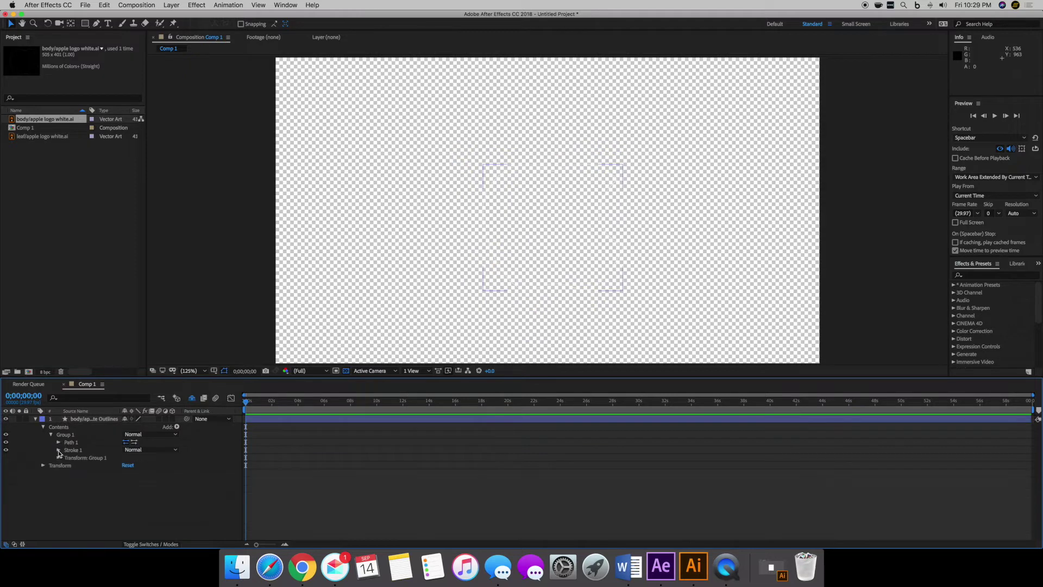
{"action": "left_click", "coordinate": [74, 451]}
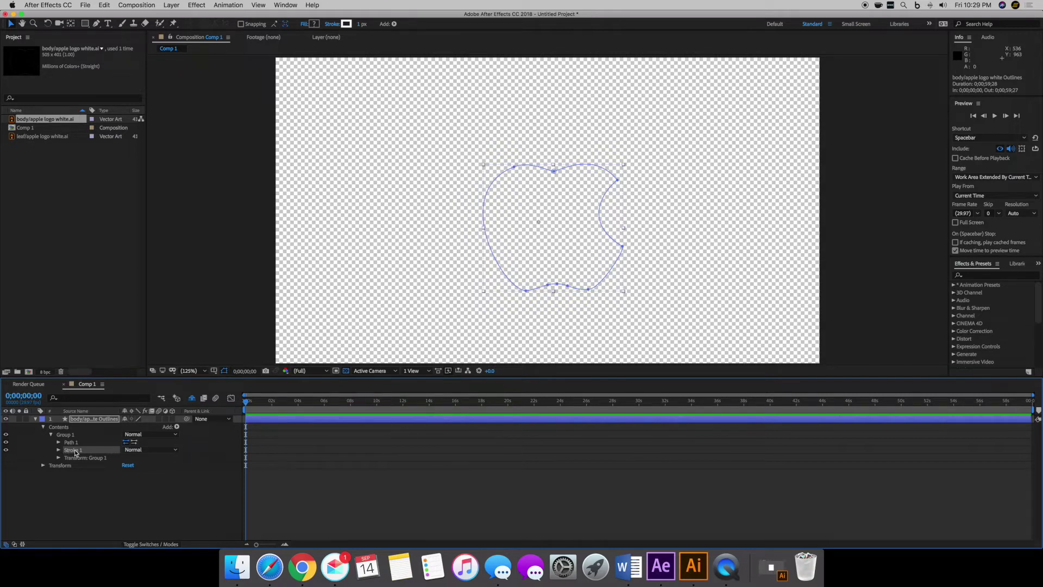
{"action": "left_click", "coordinate": [176, 426]}
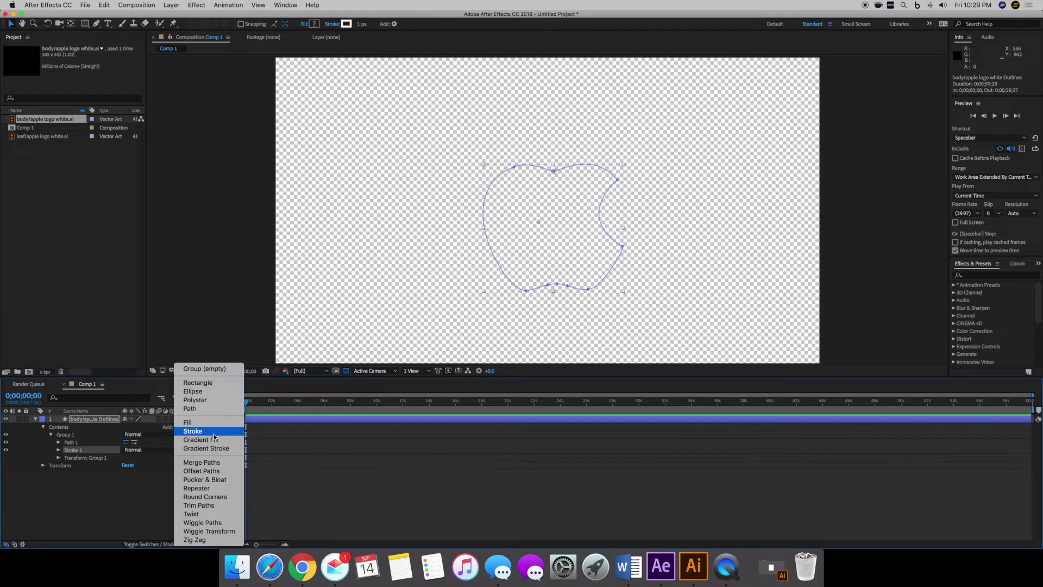
{"action": "left_click", "coordinate": [221, 449]}
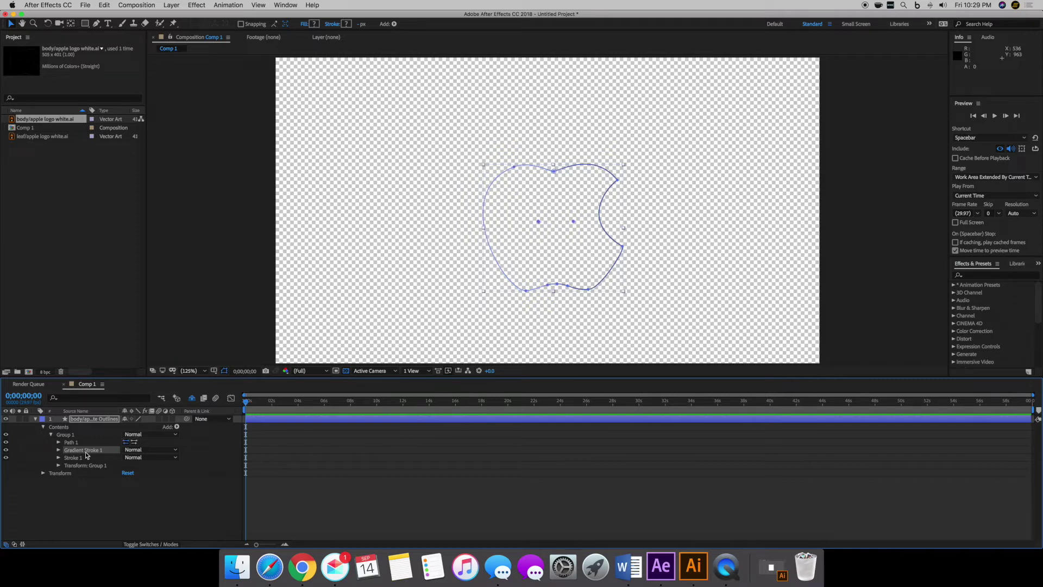
Set the stroke width of Gradient Stroke 1 to 8
{"action": "left_click", "coordinate": [60, 450]}
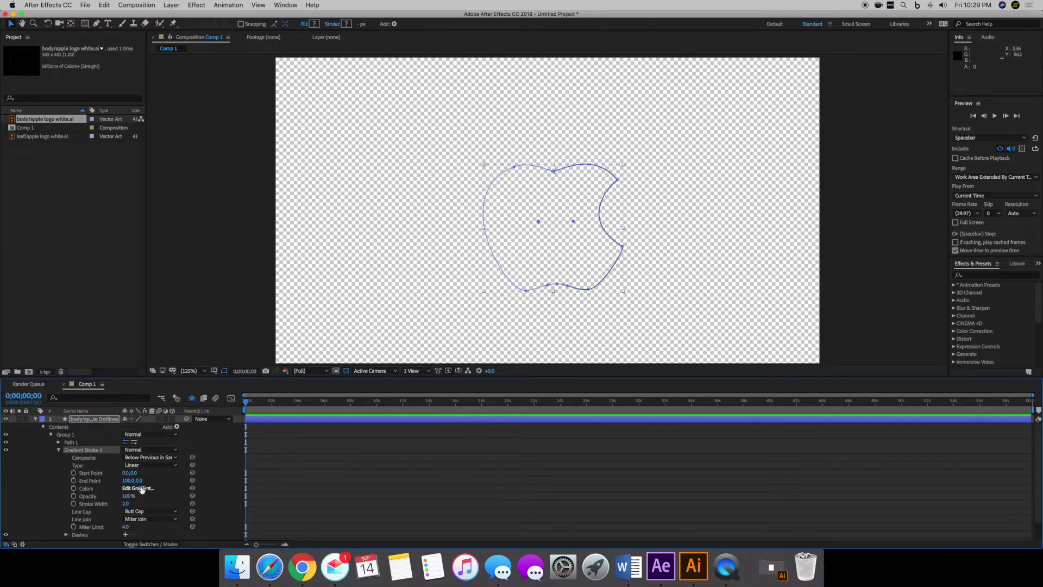
{"action": "left_click", "coordinate": [127, 504]}
{"action": "key", "text": "Return"}
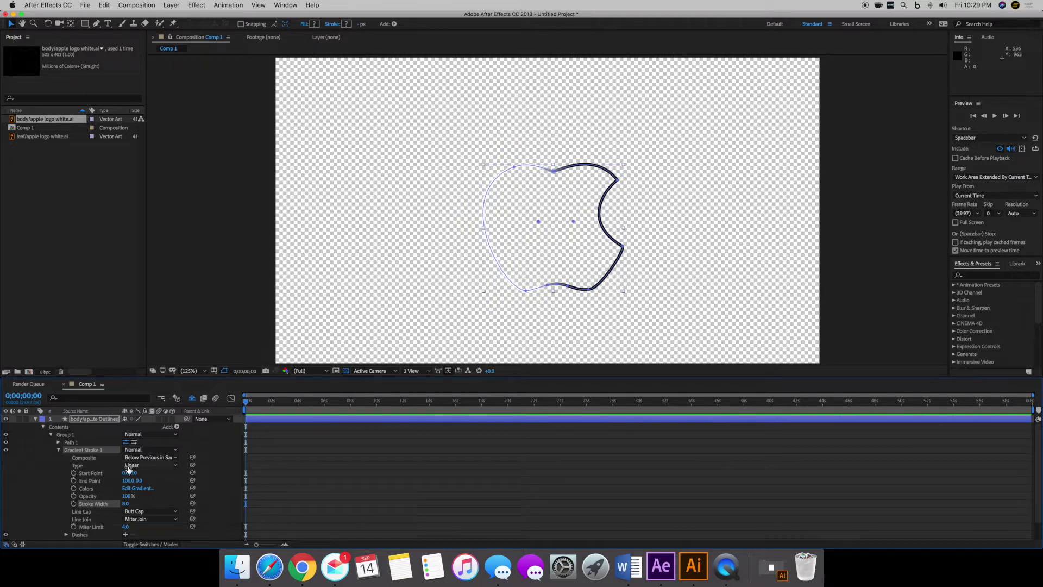
Give Gradient Stroke 1 a Round Cap line cap and a Round Join line join
{"action": "left_click", "coordinate": [148, 511]}
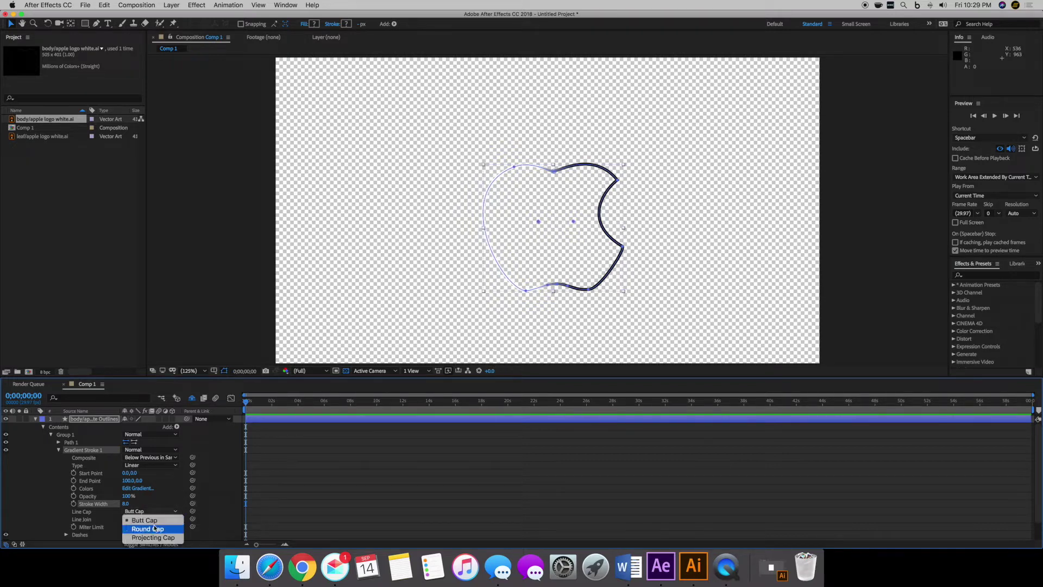
{"action": "left_click", "coordinate": [155, 529]}
{"action": "left_click", "coordinate": [154, 520]}
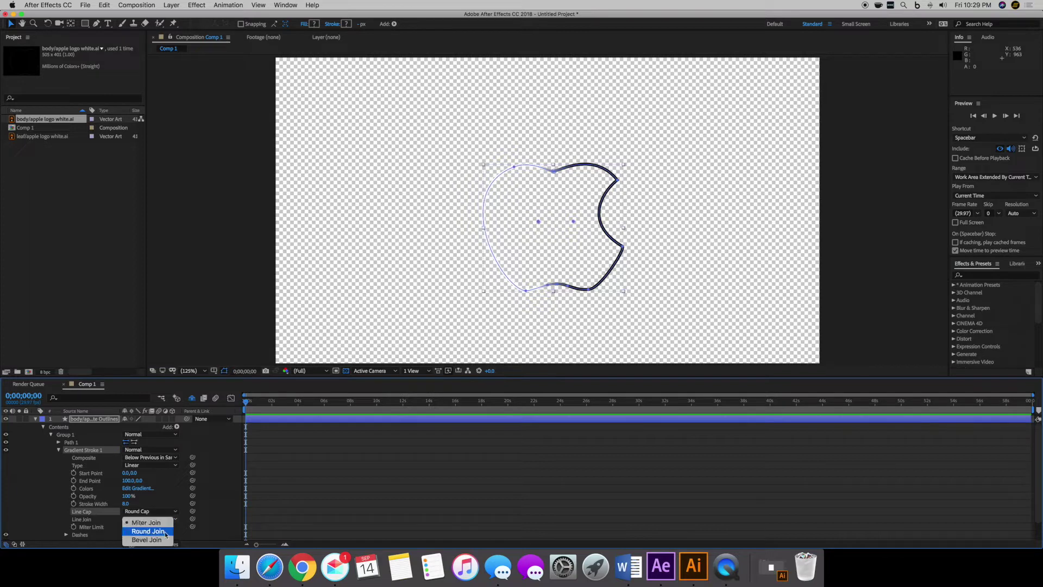
{"action": "left_click", "coordinate": [166, 532]}
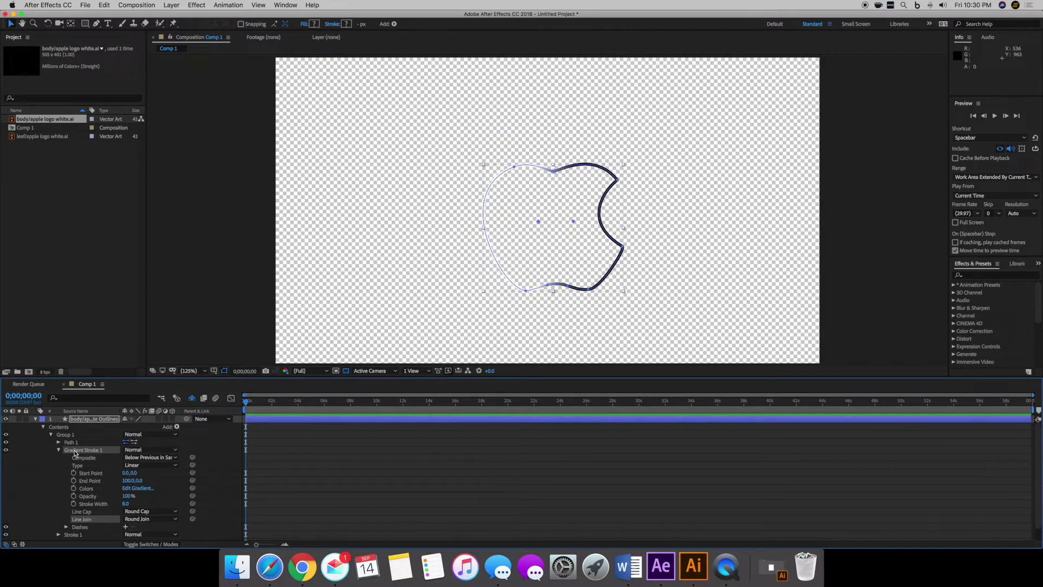
Add Trim Paths to Group 1 of the body outline and expand its properties
{"action": "left_click", "coordinate": [177, 426]}
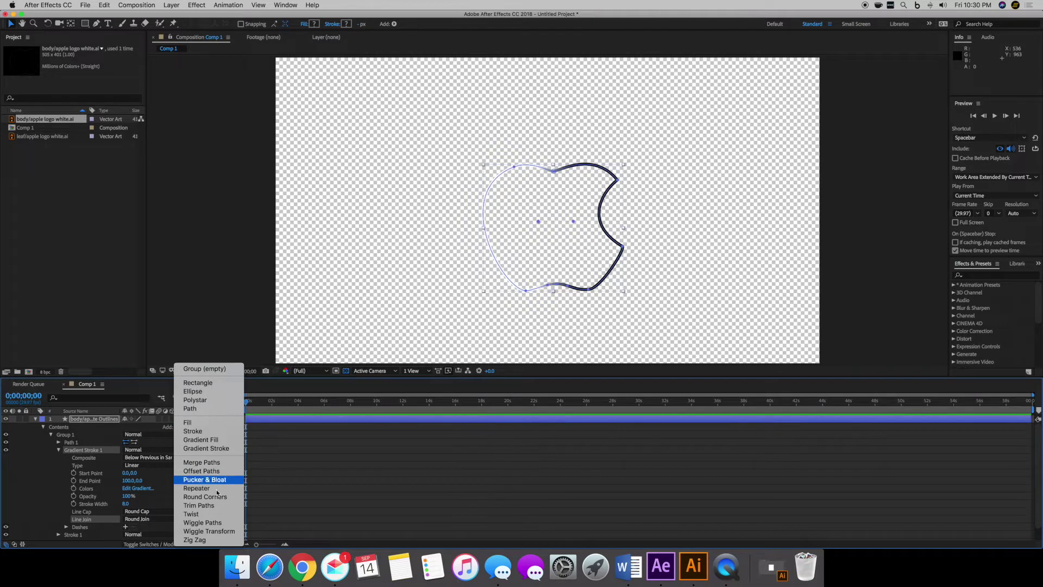
{"action": "left_click", "coordinate": [201, 506]}
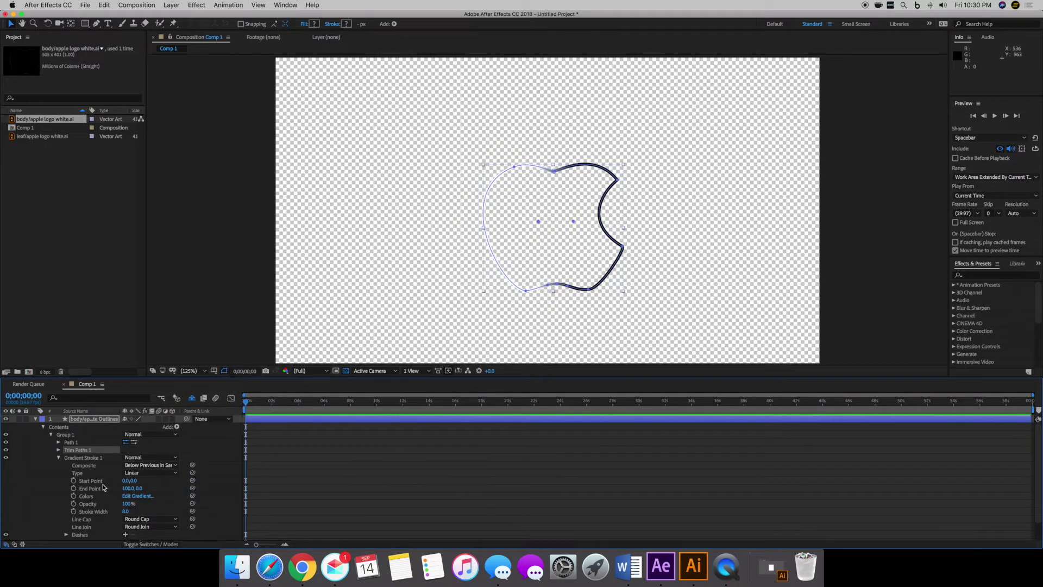
{"action": "scroll", "coordinate": [99, 434], "scroll_direction": "down", "scroll_amount": 4}
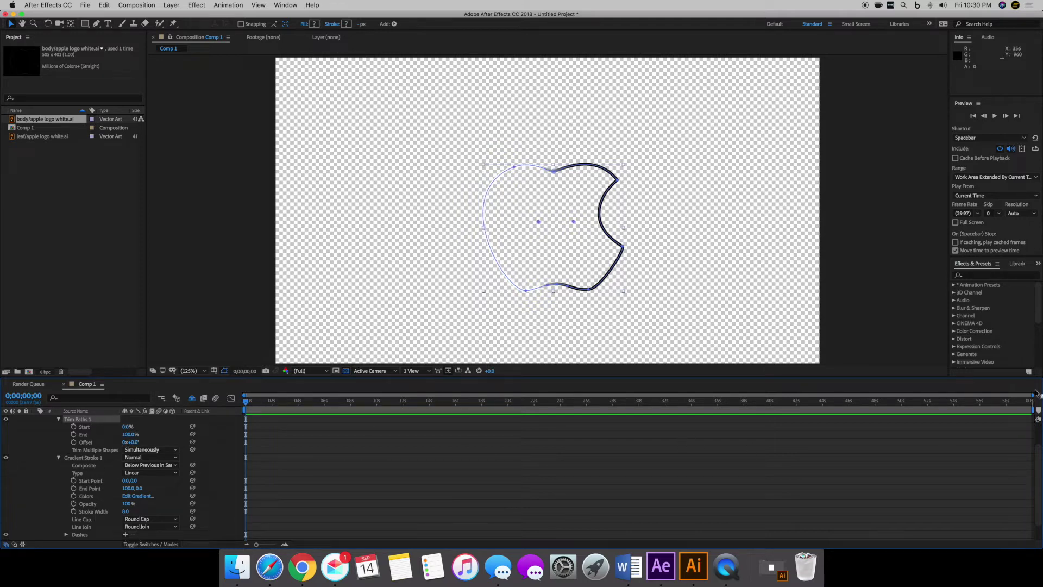
{"action": "left_click_drag", "start_coordinate": [1035, 395], "coordinate": [722, 407]}
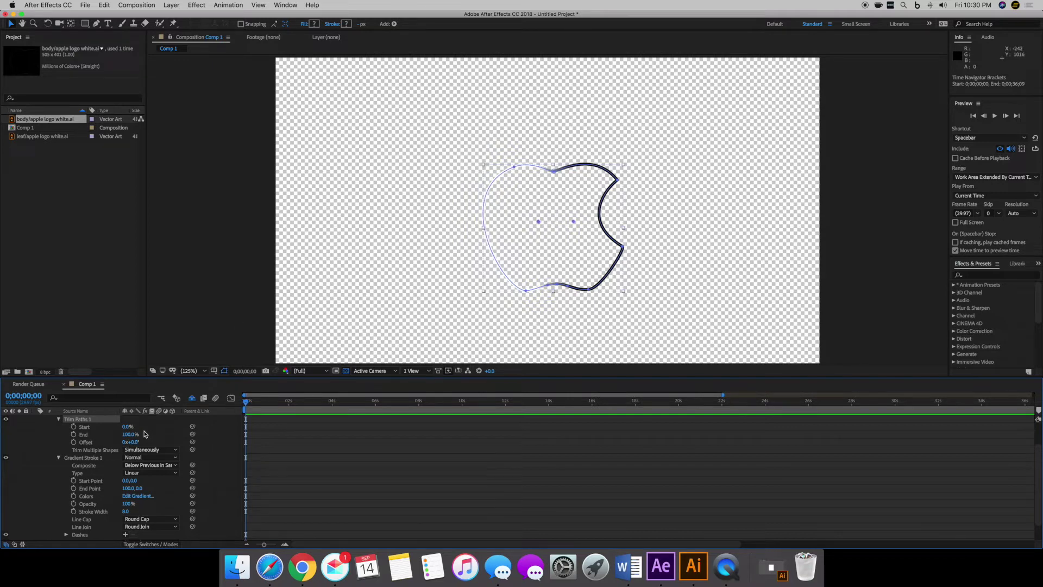
Try out Trim Paths 1 with Start at 31%, End at 94% and Offset at -23°
{"action": "left_click", "coordinate": [128, 437]}
{"action": "key", "text": "Return"}
{"action": "mouse_move", "coordinate": [126, 431]}
{"action": "left_mouse_down"}
{"action": "mouse_move", "coordinate": [152, 429]}
{"action": "mouse_move", "coordinate": [104, 437]}
{"action": "mouse_move", "coordinate": [143, 445]}
{"action": "mouse_move", "coordinate": [76, 447]}
{"action": "mouse_move", "coordinate": [157, 453]}
{"action": "mouse_move", "coordinate": [115, 452]}
{"action": "mouse_move", "coordinate": [144, 453]}
{"action": "mouse_move", "coordinate": [134, 454]}
{"action": "left_mouse_up"}
{"action": "left_click", "coordinate": [131, 435]}
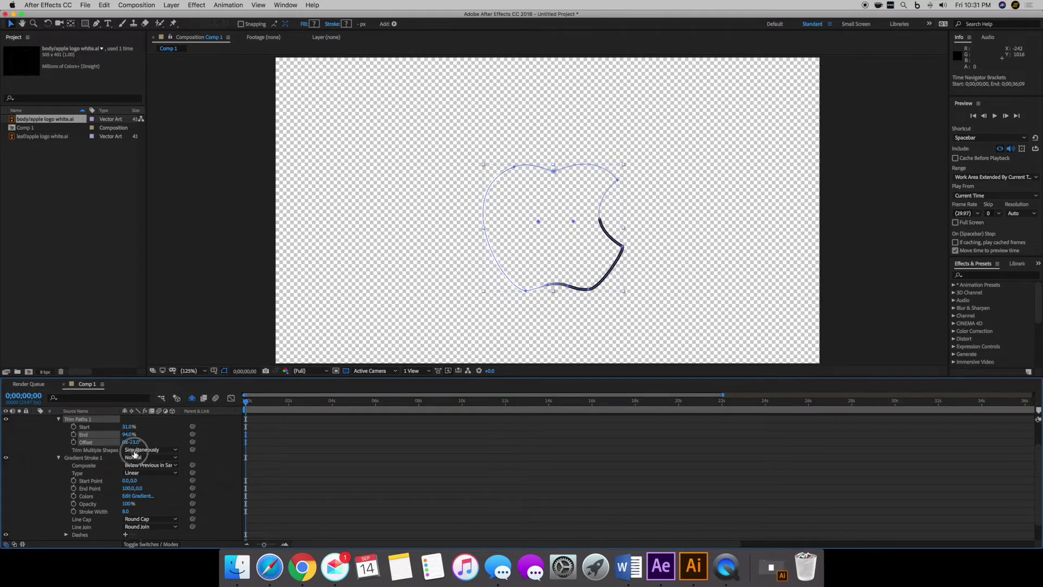
Reset Trim Paths 1 to Start 0%, End 100% and Offset 0°
{"action": "scroll", "coordinate": [141, 443], "scroll_direction": "up", "scroll_amount": 3}
{"action": "left_click", "coordinate": [129, 458]}
{"action": "type", "text": "0"}
{"action": "key", "text": "Return"}
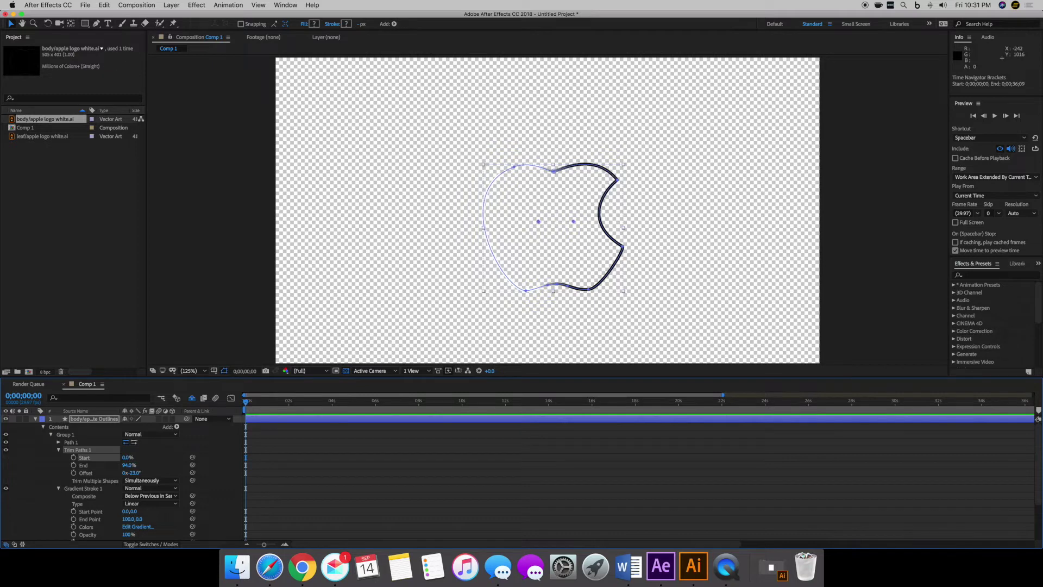
{"action": "left_click", "coordinate": [129, 466]}
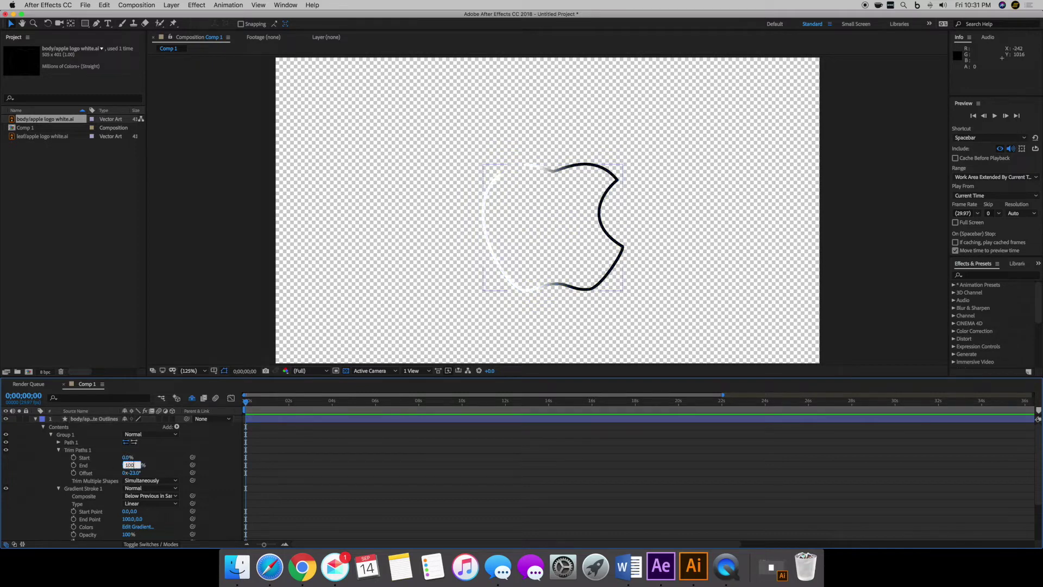
{"action": "key", "text": "Return"}
{"action": "left_click", "coordinate": [134, 474]}
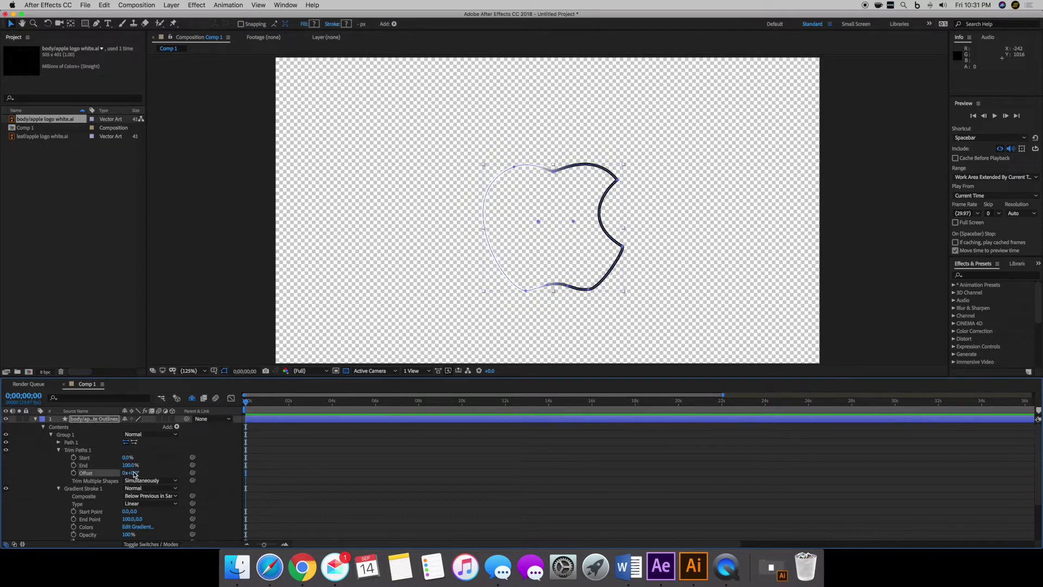
Keep the gradient stroke Linear and place its start point at about -101.6, -137.8 and its end point at about 47.1, 177.5
{"action": "scroll", "coordinate": [171, 478], "scroll_direction": "down", "scroll_amount": 1}
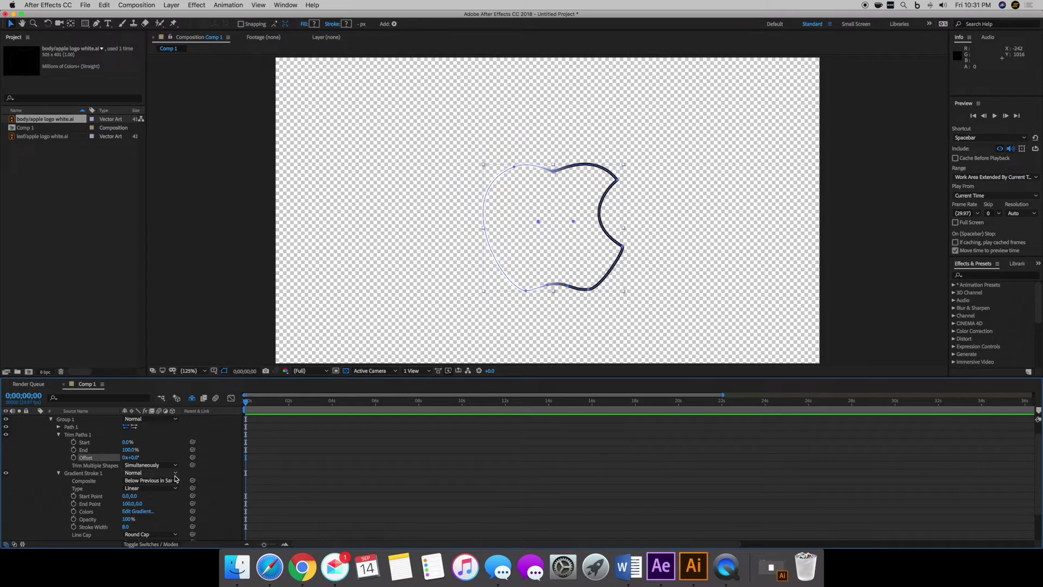
{"action": "left_click", "coordinate": [131, 492]}
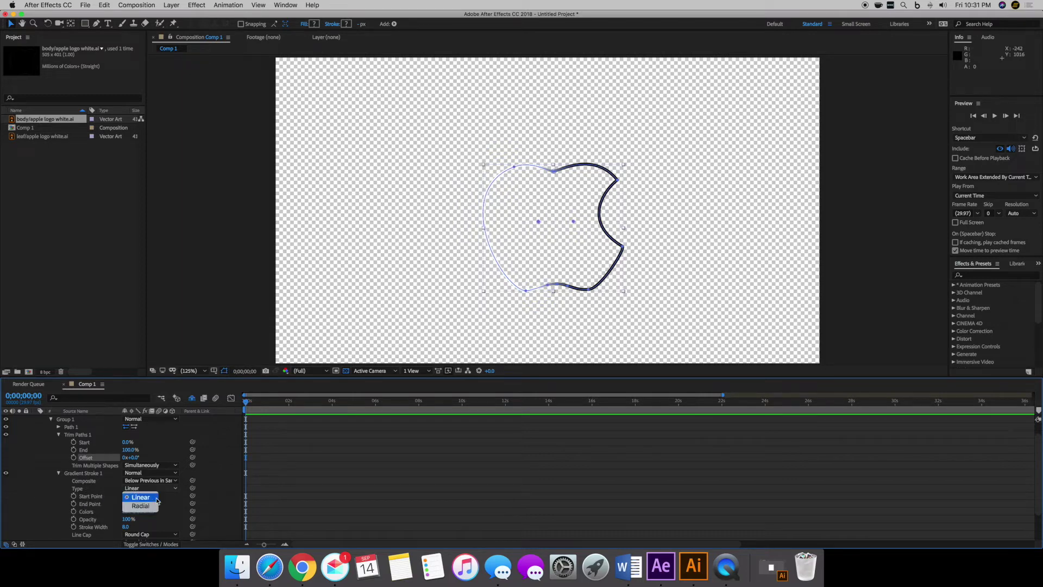
{"action": "left_click", "coordinate": [157, 498]}
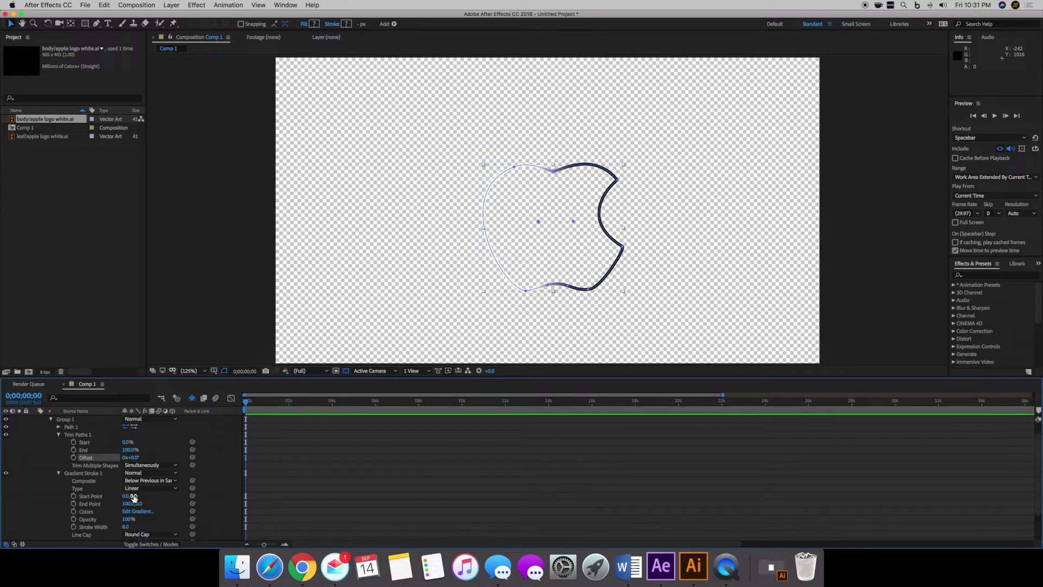
{"action": "mouse_move", "coordinate": [133, 497]}
{"action": "left_mouse_down"}
{"action": "mouse_move", "coordinate": [224, 498]}
{"action": "mouse_move", "coordinate": [100, 496]}
{"action": "mouse_move", "coordinate": [168, 495]}
{"action": "mouse_move", "coordinate": [114, 496]}
{"action": "left_mouse_up"}
{"action": "mouse_move", "coordinate": [538, 216]}
{"action": "left_mouse_down"}
{"action": "mouse_move", "coordinate": [526, 210]}
{"action": "mouse_move", "coordinate": [522, 233]}
{"action": "mouse_move", "coordinate": [545, 231]}
{"action": "mouse_move", "coordinate": [502, 174]}
{"action": "left_mouse_up"}
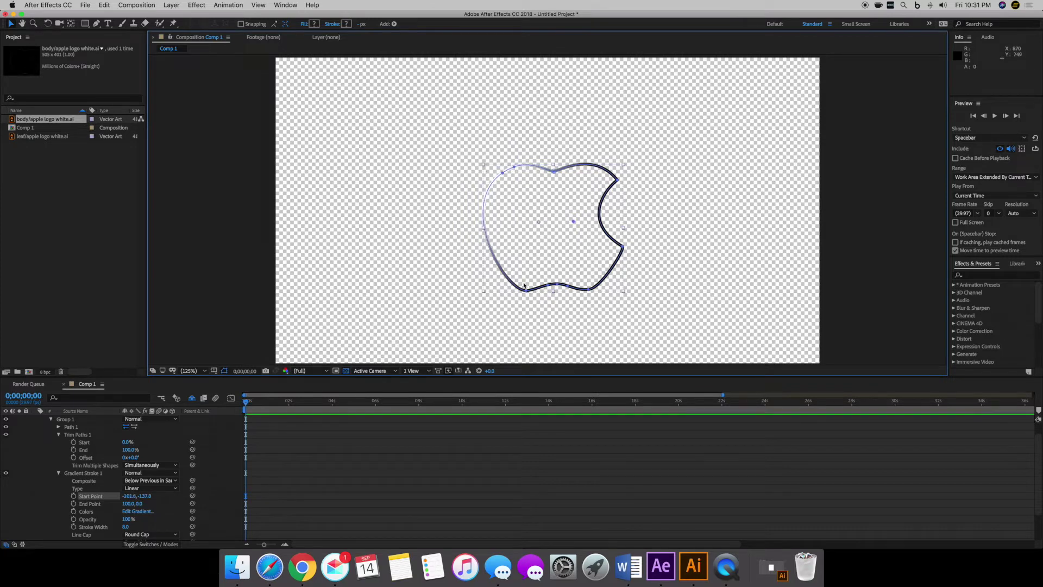
{"action": "left_click_drag", "start_coordinate": [573, 221], "coordinate": [554, 286]}
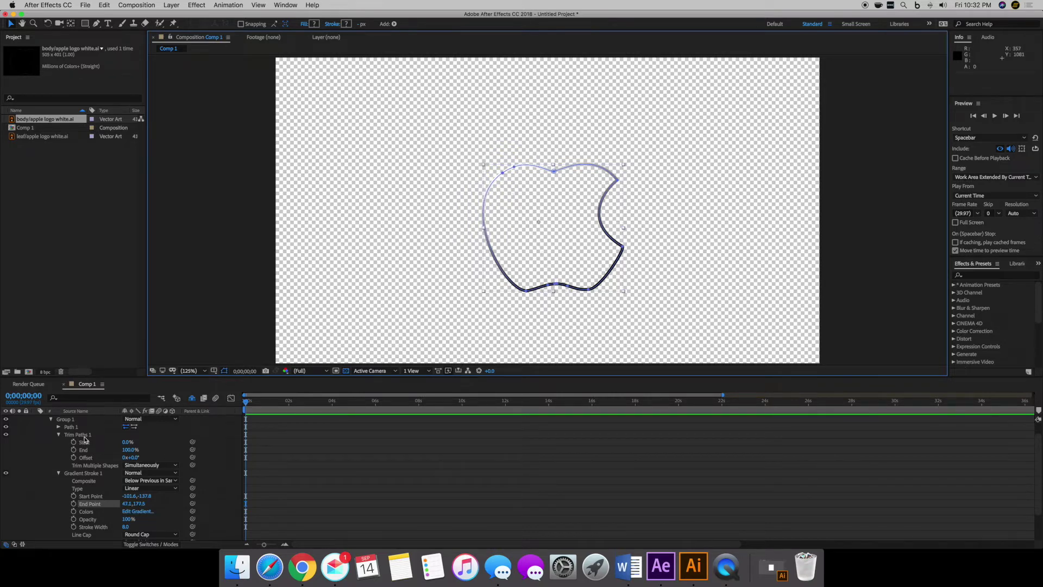
Set Trim Paths 1 Start to 52% and End to 91% on the body outline
{"action": "left_click", "coordinate": [123, 442]}
{"action": "left_click_drag", "start_coordinate": [123, 442], "coordinate": [135, 446]}
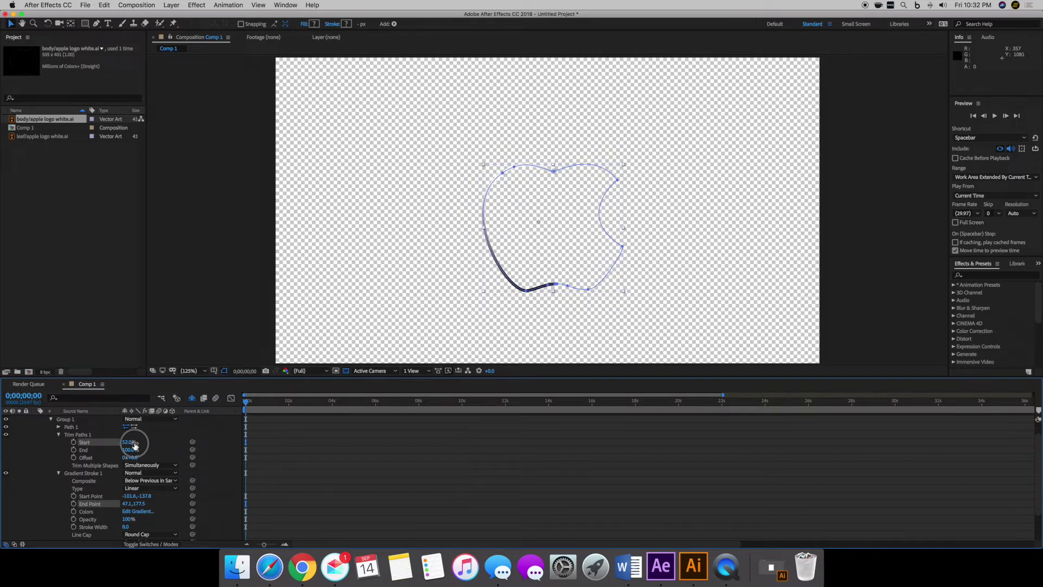
{"action": "left_click", "coordinate": [125, 451]}
{"action": "left_click_drag", "start_coordinate": [124, 452], "coordinate": [126, 451]}
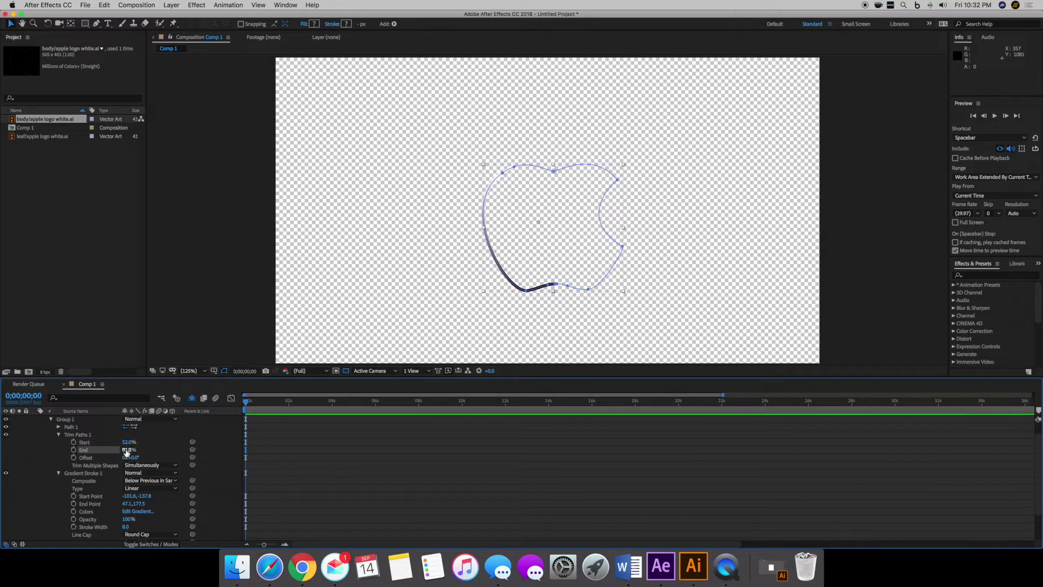
Open the stroke's gradient for editing and recolour its first colour stop blue, 006EC6
{"action": "left_click", "coordinate": [139, 512]}
{"action": "left_click_drag", "start_coordinate": [578, 306], "coordinate": [571, 303]}
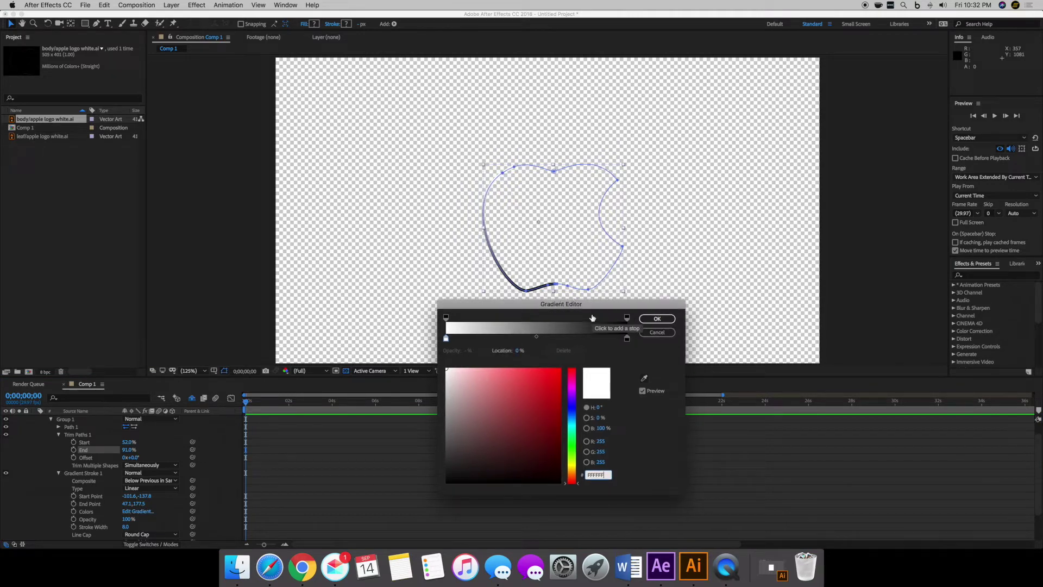
{"action": "left_click", "coordinate": [448, 342]}
{"action": "left_click", "coordinate": [574, 419]}
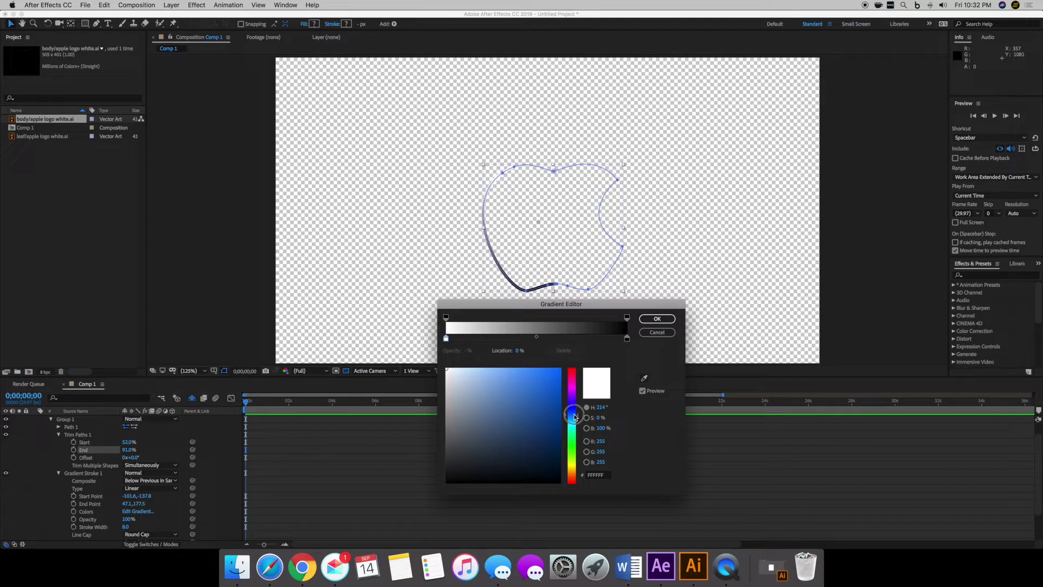
{"action": "mouse_move", "coordinate": [562, 399]}
{"action": "left_mouse_down"}
{"action": "mouse_move", "coordinate": [560, 391]}
{"action": "mouse_move", "coordinate": [577, 418]}
{"action": "left_mouse_up"}
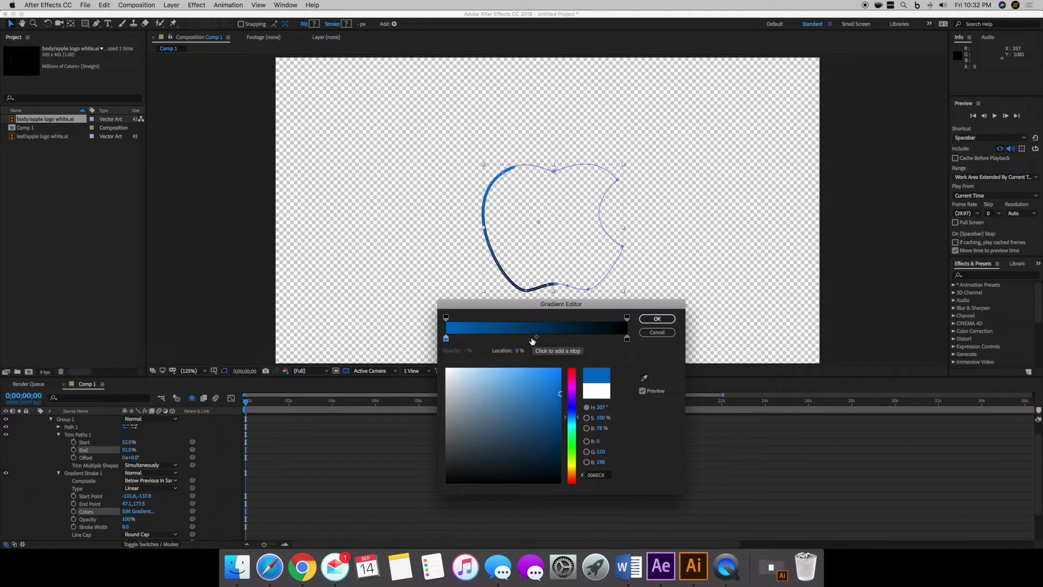
Add a green 00DF23 colour stop at about 26.3% and a yellow-green C6FF0C stop at about 58.4%
{"action": "left_click", "coordinate": [494, 337]}
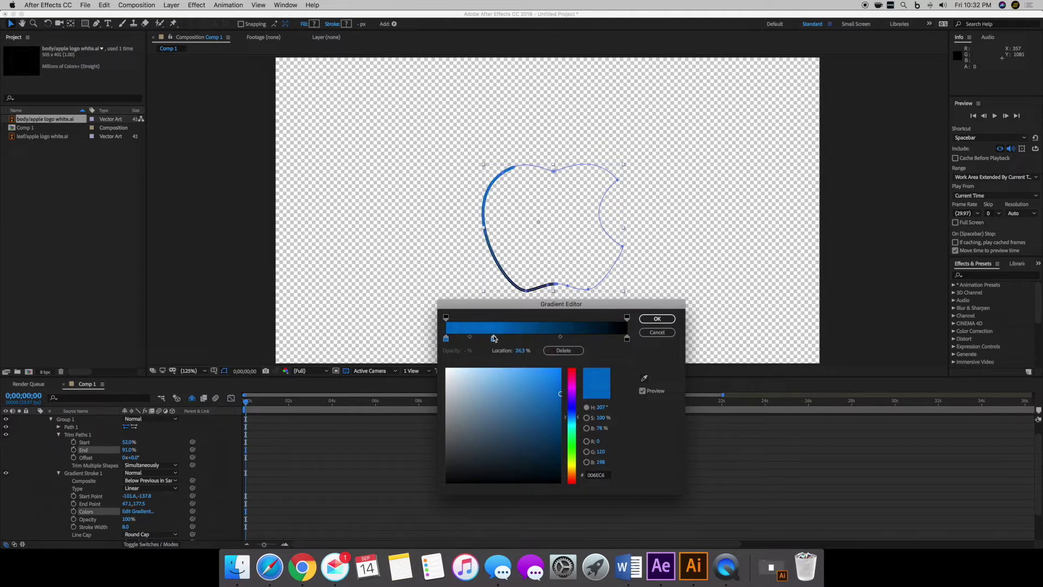
{"action": "mouse_move", "coordinate": [577, 419]}
{"action": "left_mouse_down"}
{"action": "mouse_move", "coordinate": [577, 442]}
{"action": "mouse_move", "coordinate": [566, 382]}
{"action": "left_mouse_up"}
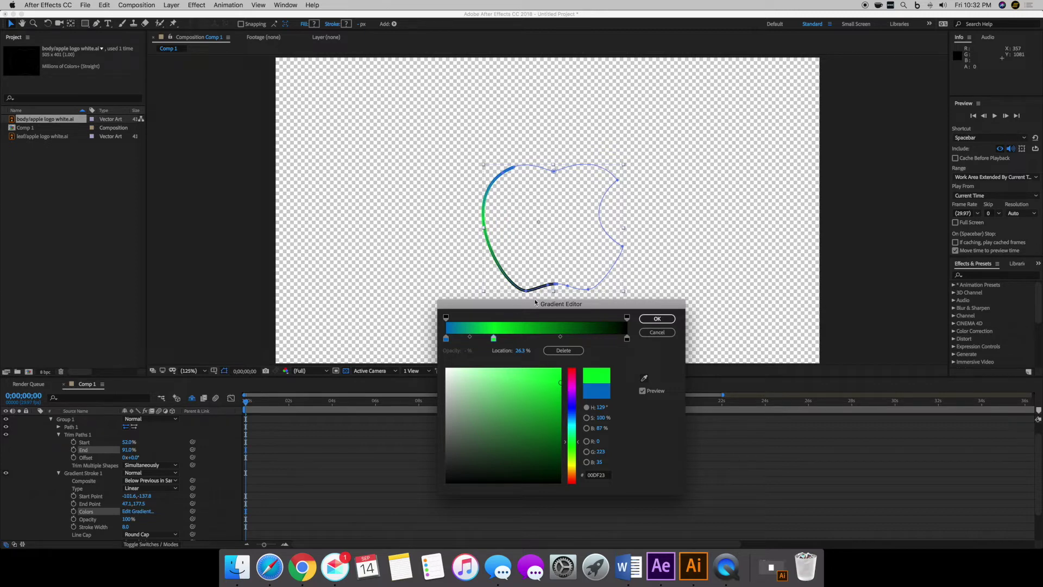
{"action": "left_click", "coordinate": [552, 338]}
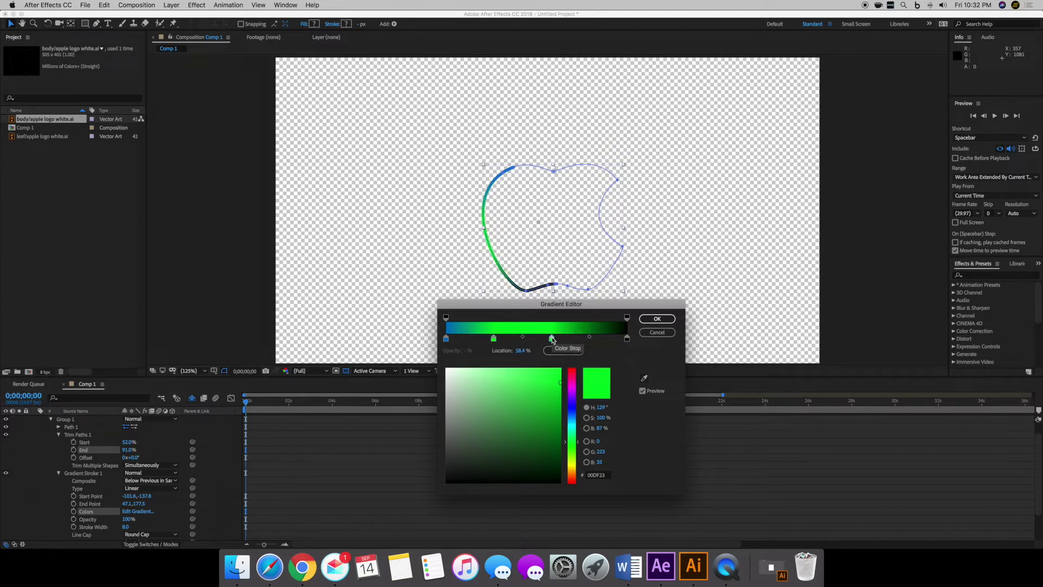
{"action": "left_click_drag", "start_coordinate": [572, 442], "coordinate": [577, 462]}
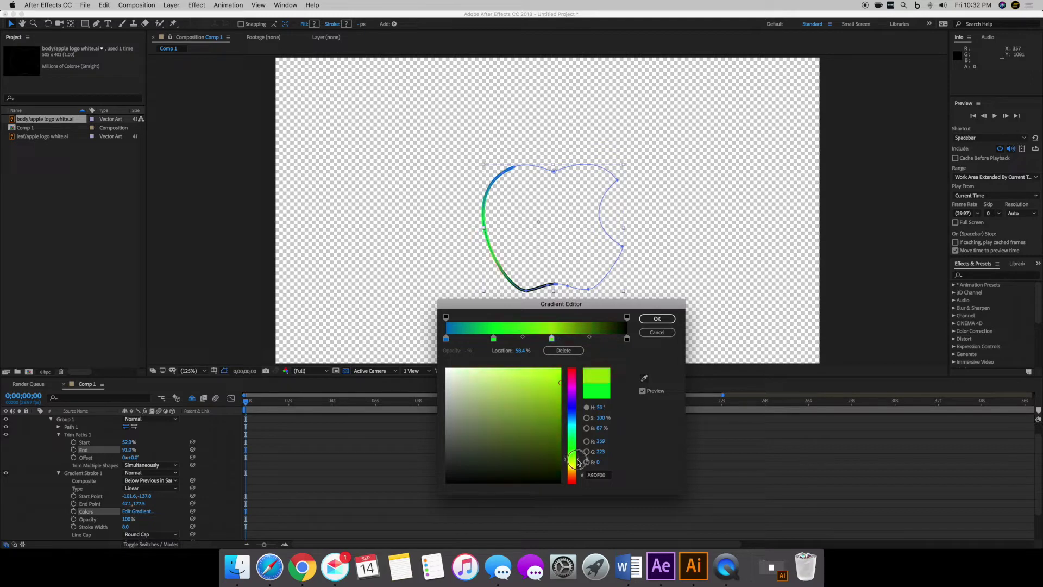
{"action": "left_click_drag", "start_coordinate": [559, 391], "coordinate": [553, 362]}
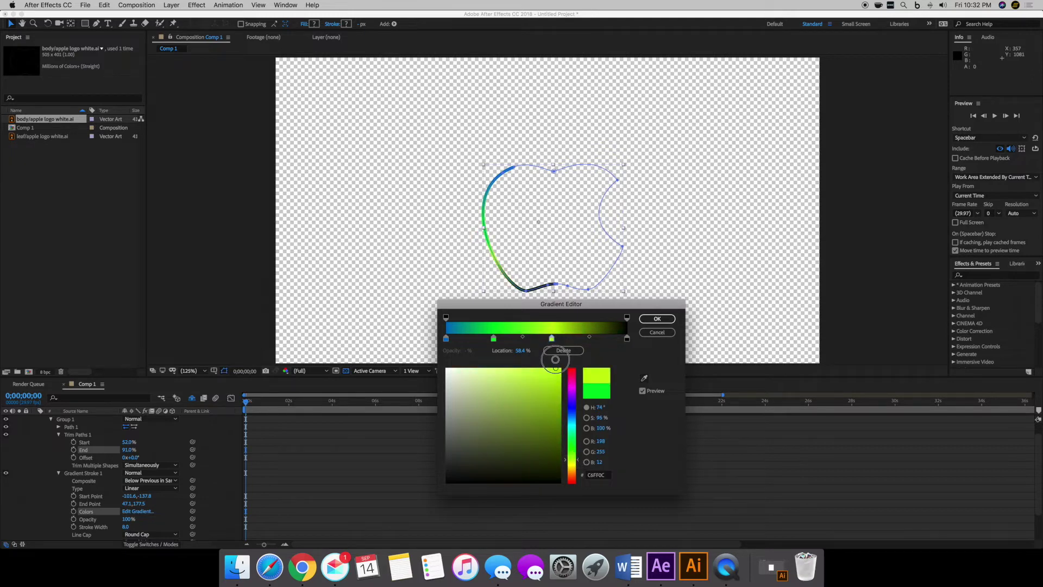
Recolour the gradient's last colour stop at 100% to orange, D96302
{"action": "left_click", "coordinate": [628, 339]}
{"action": "left_click_drag", "start_coordinate": [572, 462], "coordinate": [571, 478]}
{"action": "left_click", "coordinate": [554, 400]}
{"action": "left_click_drag", "start_coordinate": [554, 401], "coordinate": [560, 385]}
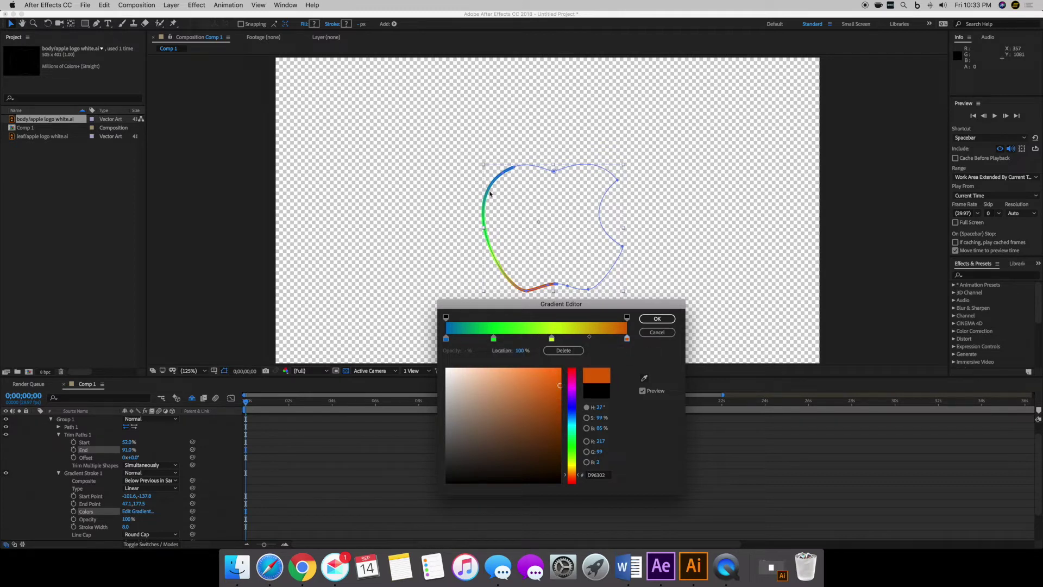
Shift the two middle colour stops towards the orange end, with the yellow-green one at about 94.3% and recoloured C9ED1E
{"action": "left_click_drag", "start_coordinate": [494, 338], "coordinate": [616, 345]}
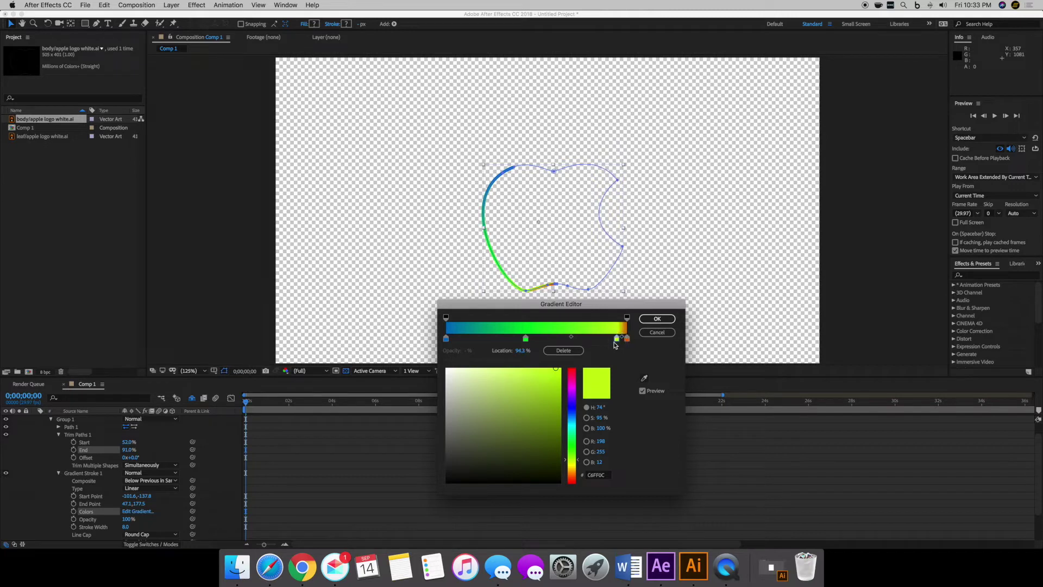
{"action": "mouse_move", "coordinate": [560, 386]}
{"action": "left_mouse_down"}
{"action": "mouse_move", "coordinate": [552, 373]}
{"action": "mouse_move", "coordinate": [546, 381]}
{"action": "left_mouse_up"}
{"action": "left_click", "coordinate": [579, 464]}
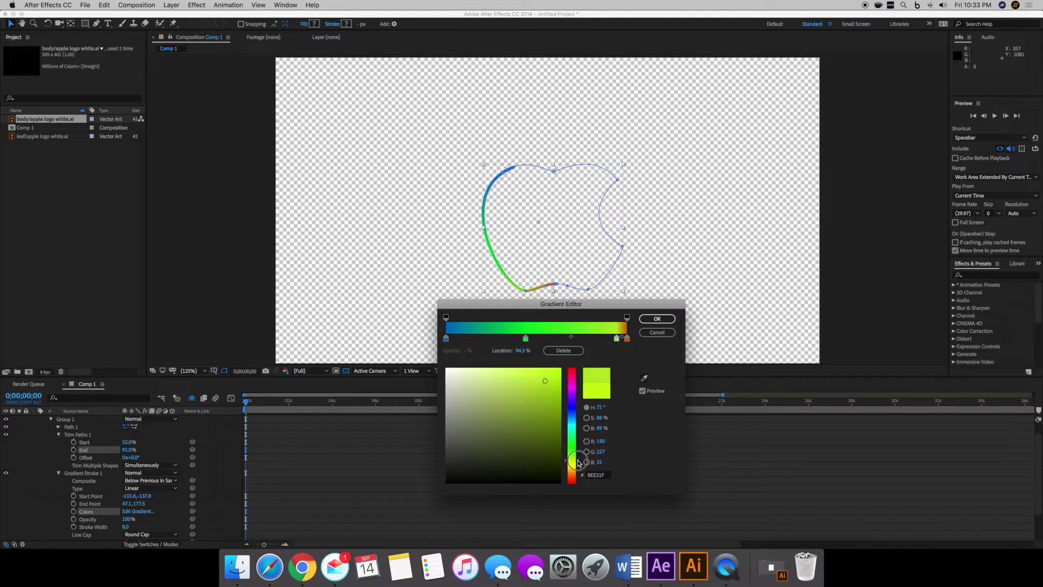
{"action": "left_click_drag", "start_coordinate": [579, 465], "coordinate": [579, 463]}
{"action": "left_click_drag", "start_coordinate": [545, 380], "coordinate": [546, 376]}
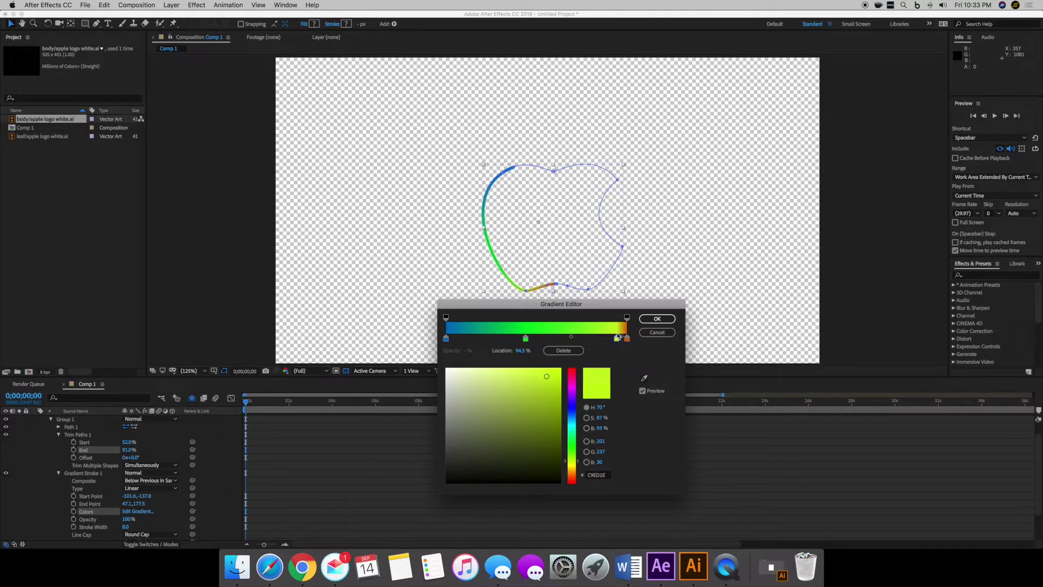
Place the green stop at about 53.9% with colour 10BF2B, and shift the blue-green midpoint to about 38.3%
{"action": "left_click_drag", "start_coordinate": [525, 338], "coordinate": [555, 339]}
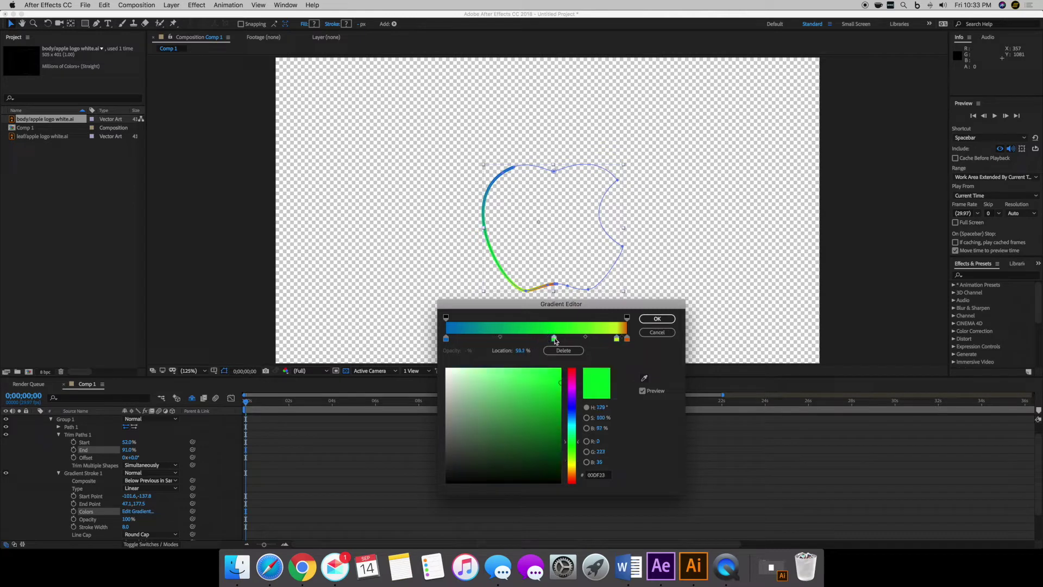
{"action": "left_click_drag", "start_coordinate": [502, 339], "coordinate": [476, 338]}
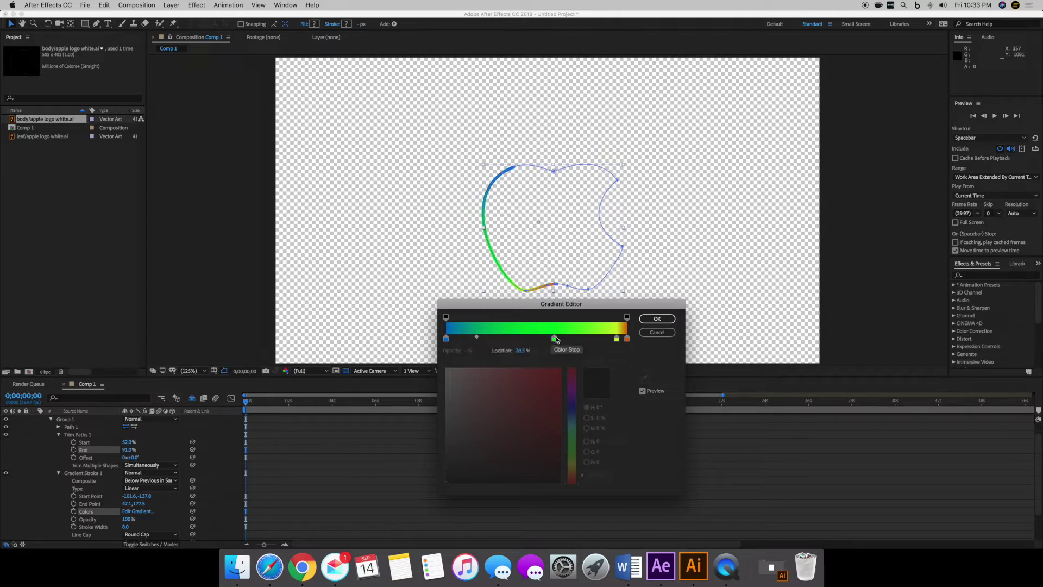
{"action": "left_click_drag", "start_coordinate": [553, 339], "coordinate": [547, 341]}
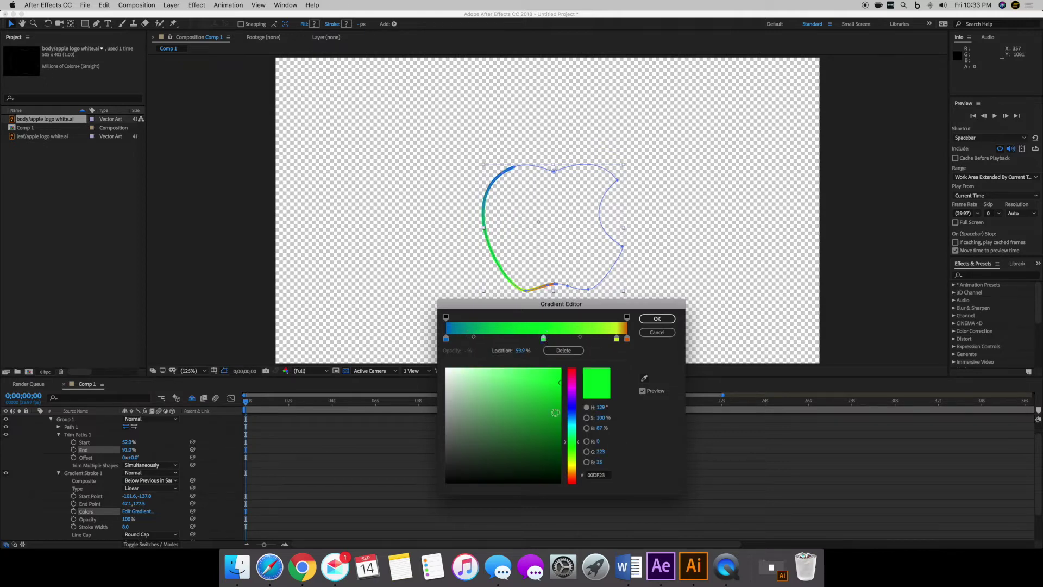
{"action": "left_click_drag", "start_coordinate": [556, 386], "coordinate": [551, 397]}
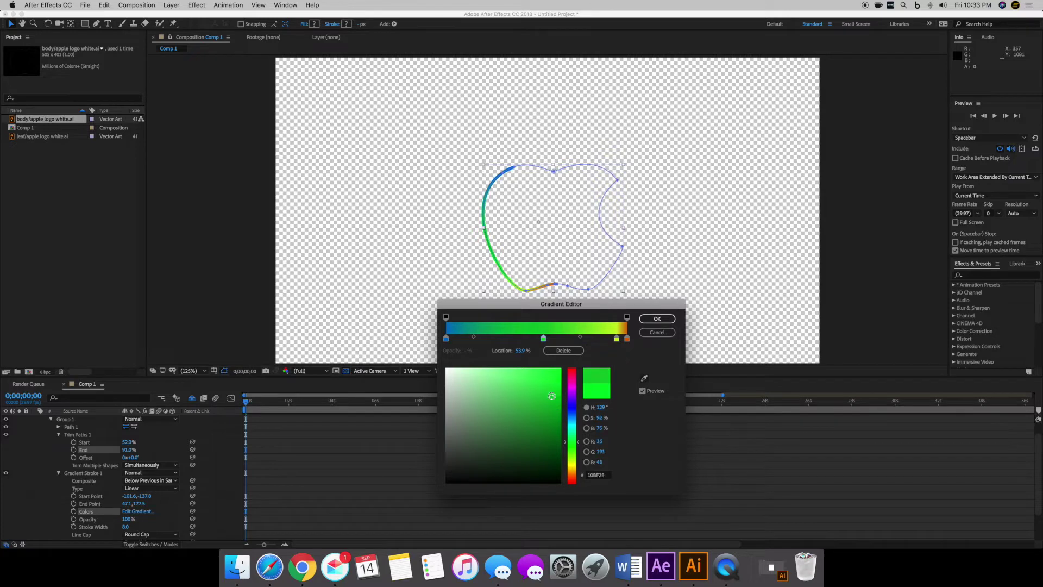
{"action": "left_click", "coordinate": [571, 317]}
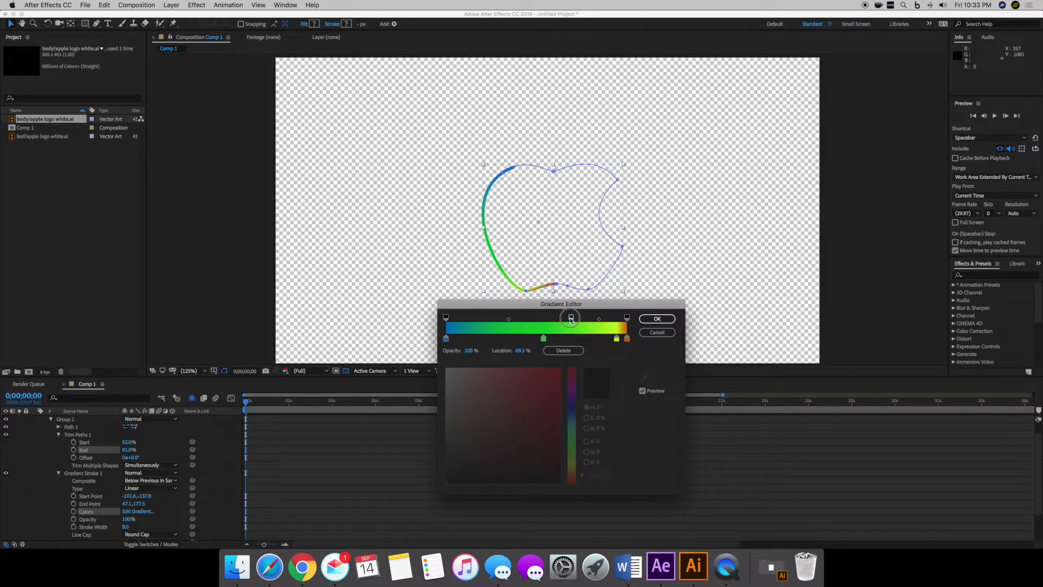
{"action": "left_click_drag", "start_coordinate": [572, 319], "coordinate": [573, 308]}
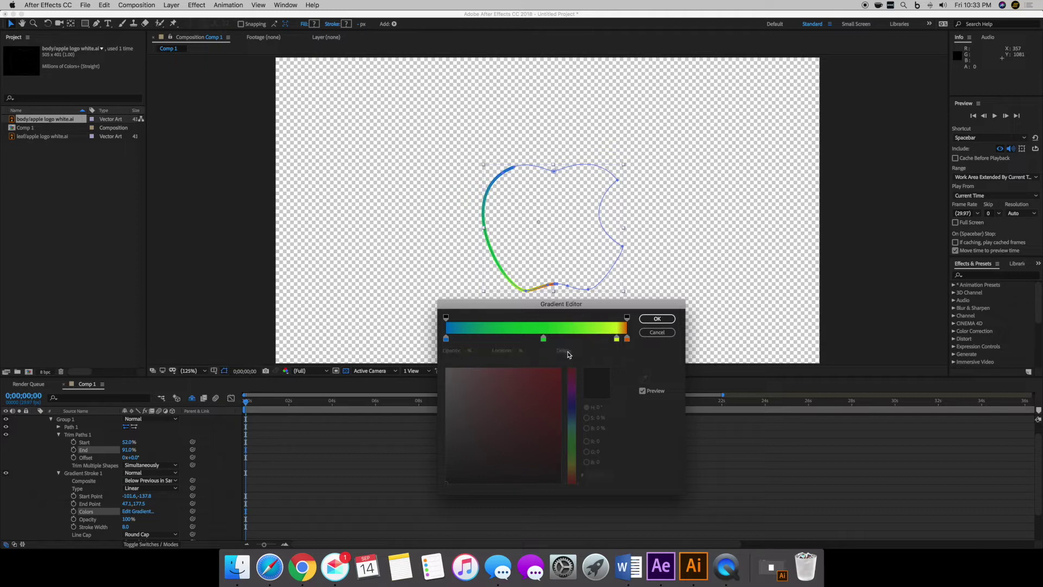
{"action": "left_click", "coordinate": [543, 338]}
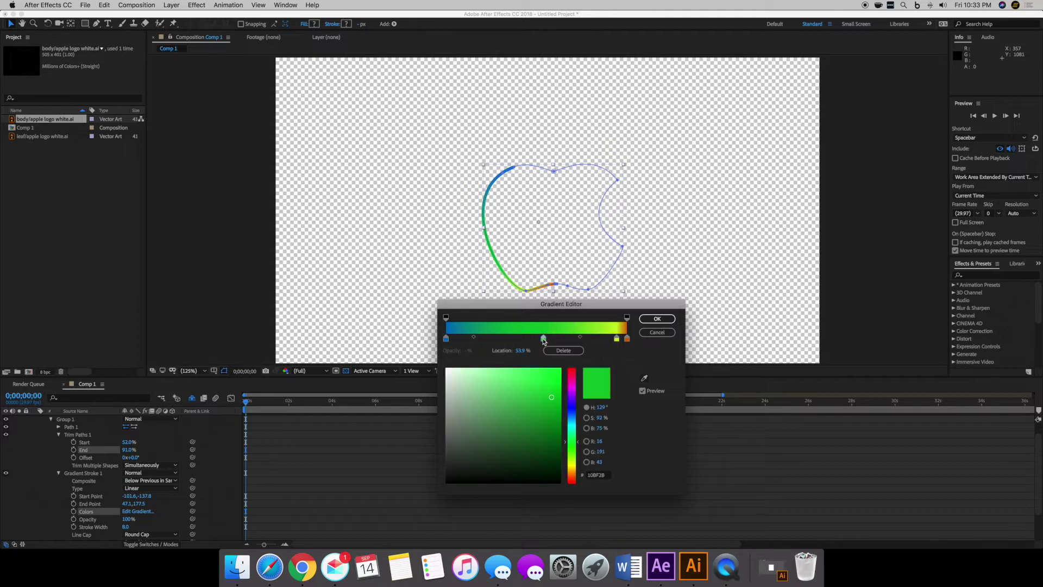
{"action": "left_click", "coordinate": [513, 338]}
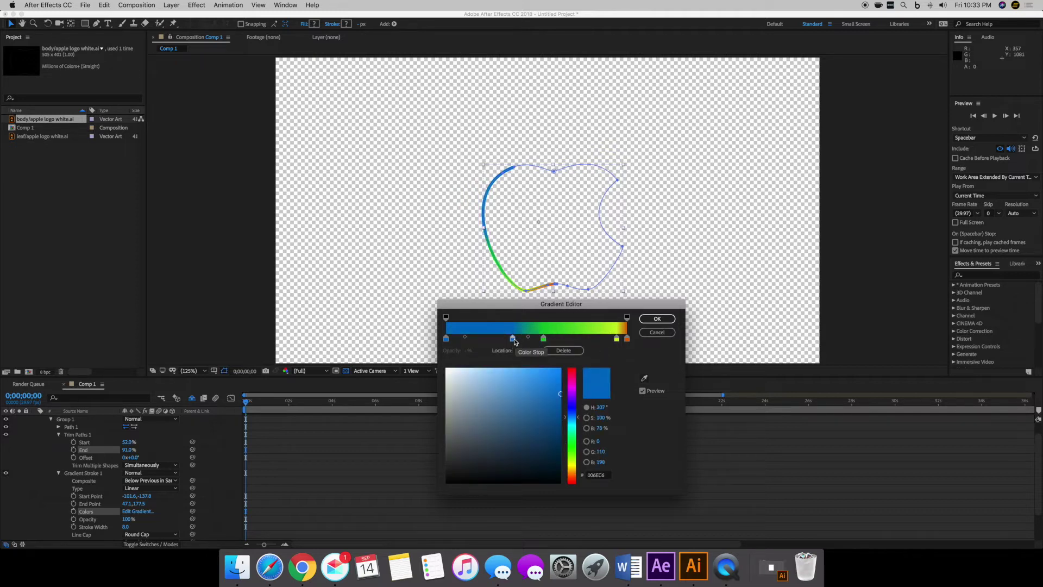
{"action": "left_click_drag", "start_coordinate": [513, 339], "coordinate": [513, 354]}
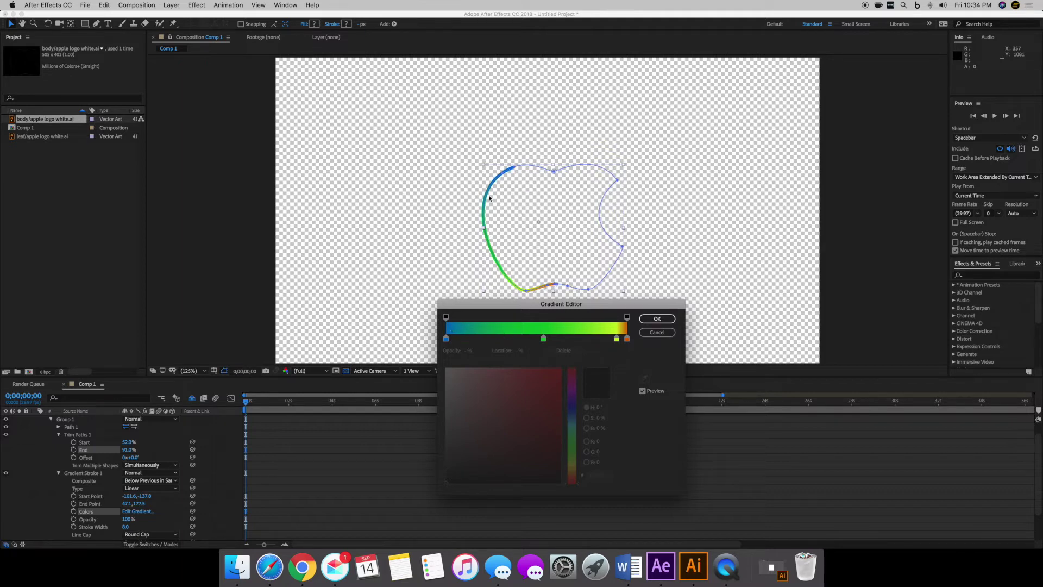
Apply the gradient and enable keyframing at 0;00;00;00 for Trim Paths Start, End and Offset and the gradient's Start Point, End Point and Colors
{"action": "left_click", "coordinate": [646, 322]}
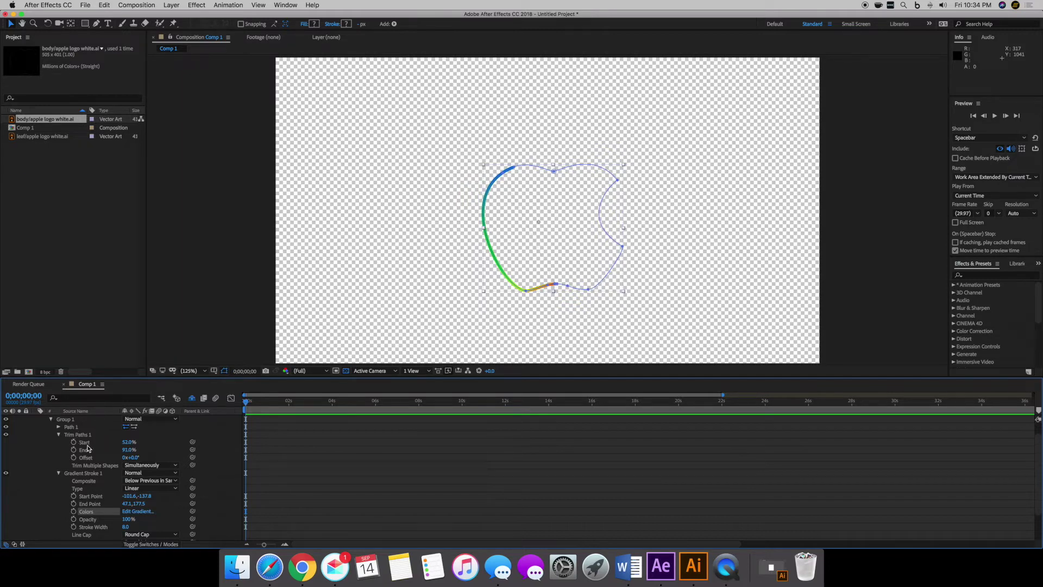
{"action": "left_click", "coordinate": [74, 441]}
{"action": "left_click", "coordinate": [74, 449]}
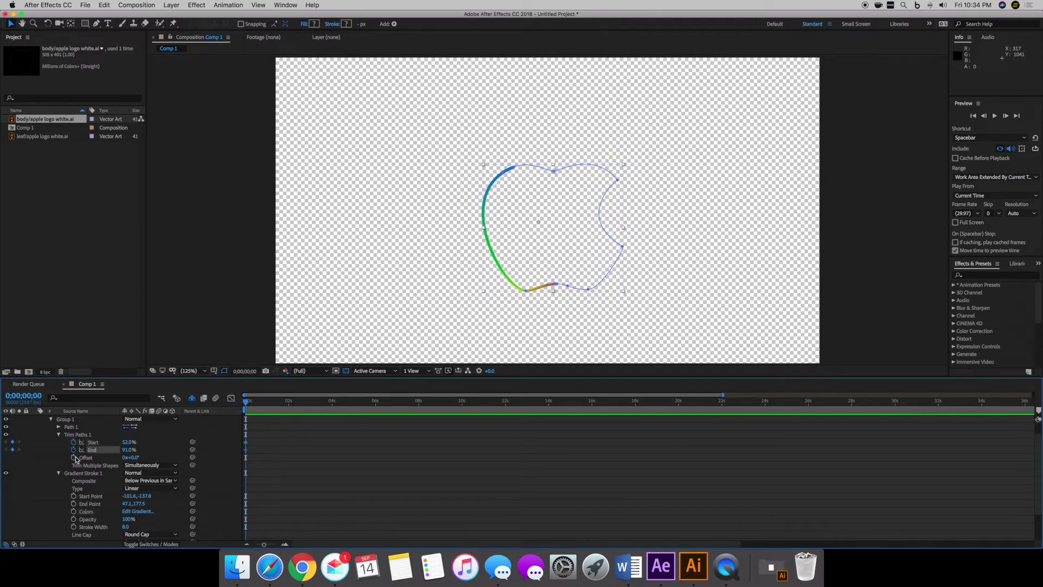
{"action": "left_click", "coordinate": [75, 458]}
{"action": "left_click", "coordinate": [73, 496]}
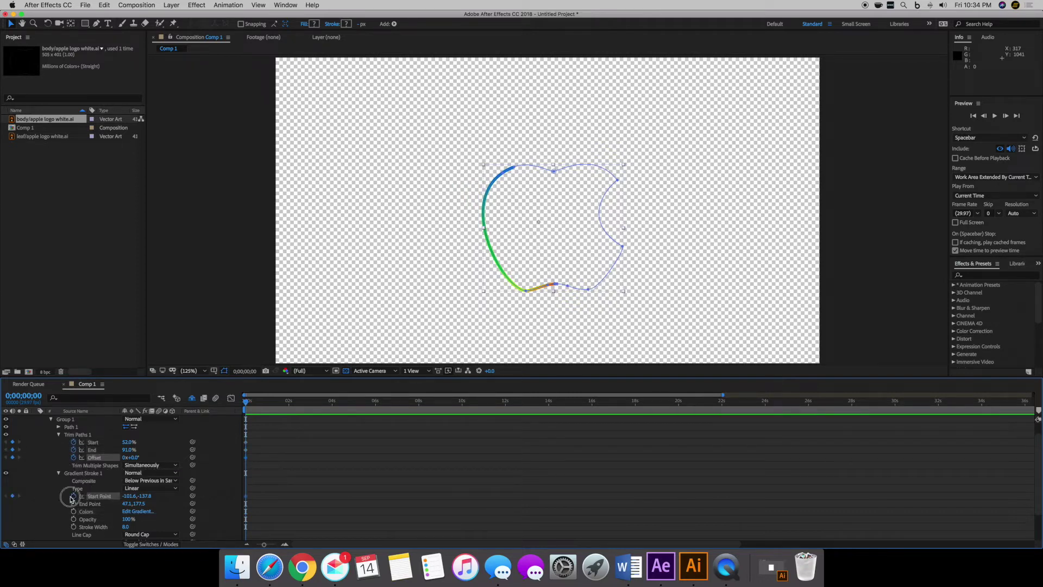
{"action": "left_click", "coordinate": [73, 504]}
{"action": "left_click", "coordinate": [73, 511]}
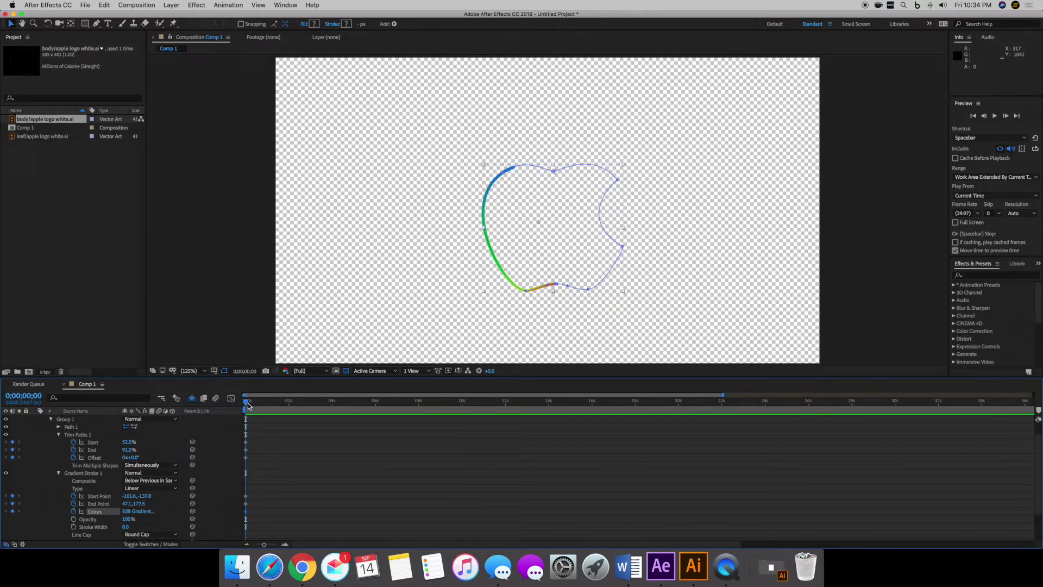
Keyframe Trim Paths 1 at 0;00;01;00 with Start 44%, End 100% and Offset 69°
{"action": "left_click_drag", "start_coordinate": [247, 402], "coordinate": [287, 405]}
{"action": "left_click_drag", "start_coordinate": [722, 395], "coordinate": [482, 395]}
{"action": "left_click_drag", "start_coordinate": [332, 404], "coordinate": [289, 409]}
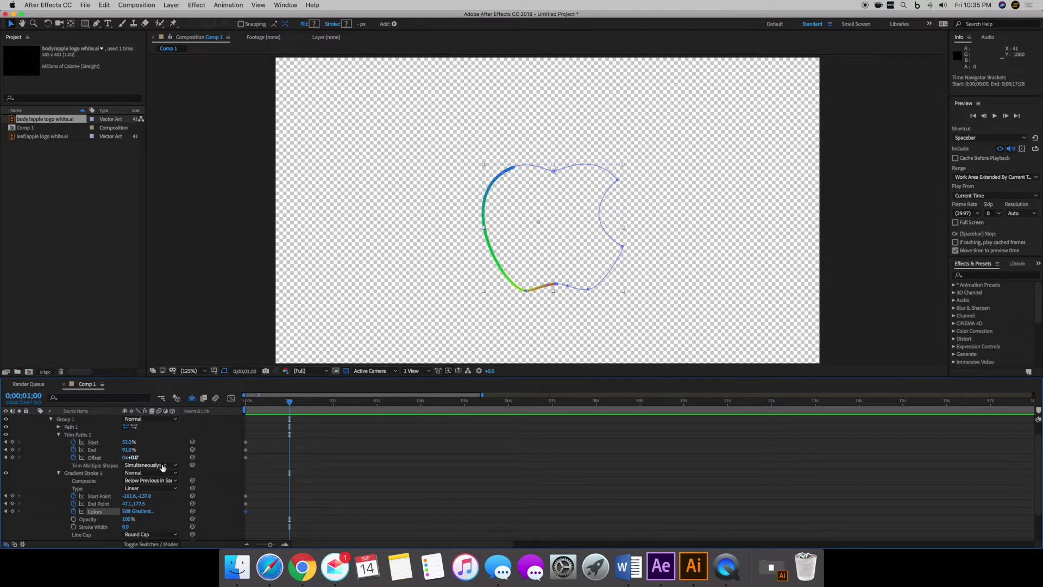
{"action": "left_click_drag", "start_coordinate": [128, 441], "coordinate": [127, 450]}
{"action": "left_click_drag", "start_coordinate": [127, 452], "coordinate": [167, 461]}
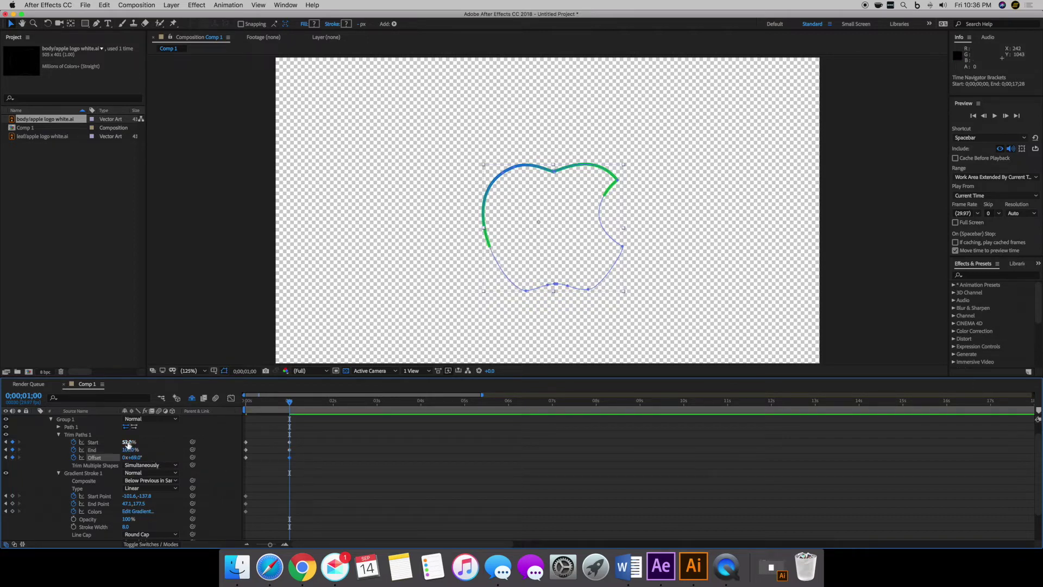
{"action": "left_click_drag", "start_coordinate": [129, 445], "coordinate": [127, 447]}
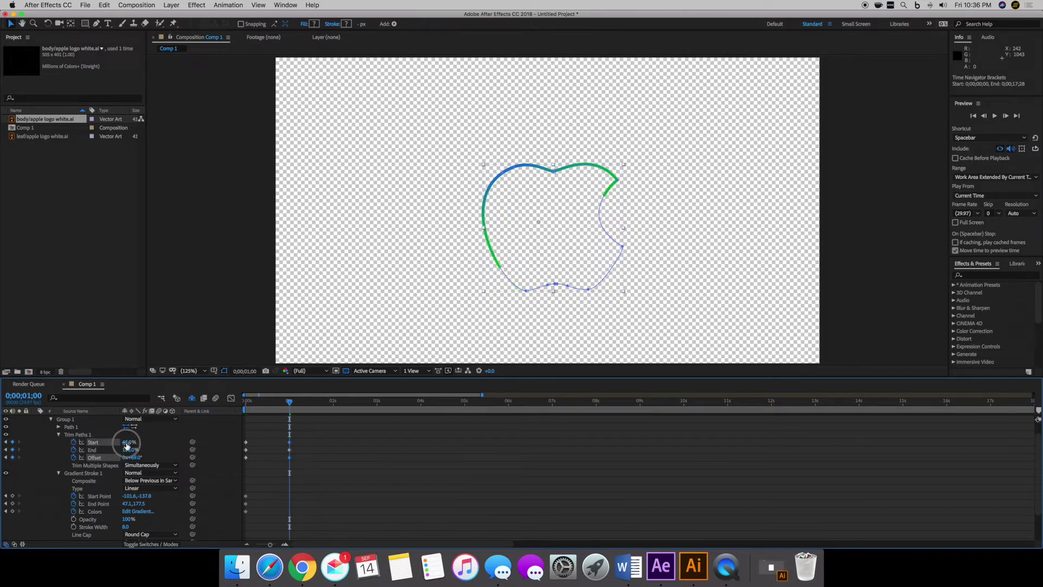
{"action": "left_click_drag", "start_coordinate": [126, 446], "coordinate": [125, 446]}
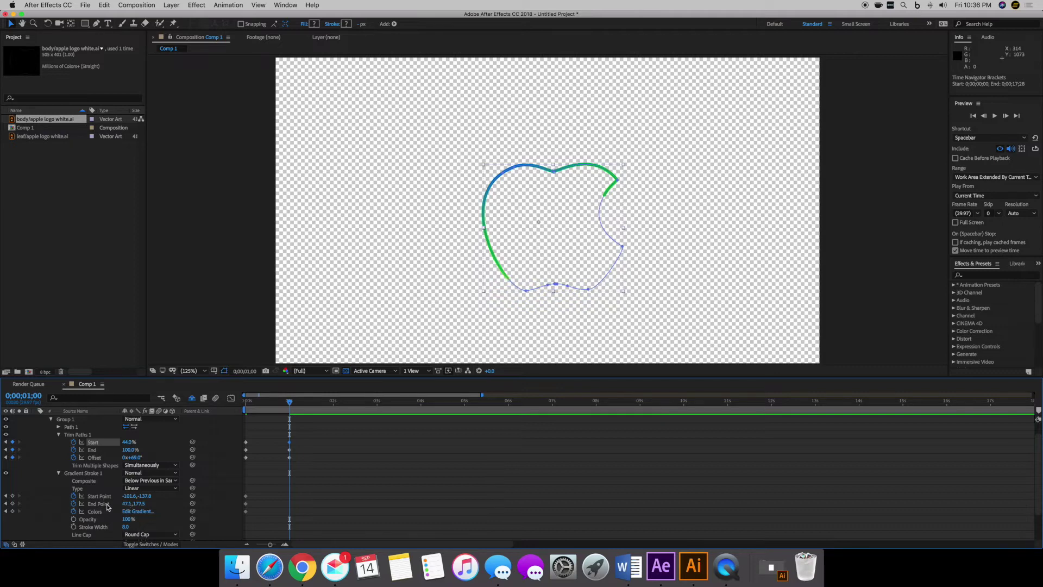
Keyframe the gradient stroke at 0;00;01;00 with its start point at about 187.3, -71.5 and end point at about -83.6, 163.7
{"action": "left_click_drag", "start_coordinate": [143, 498], "coordinate": [148, 497]}
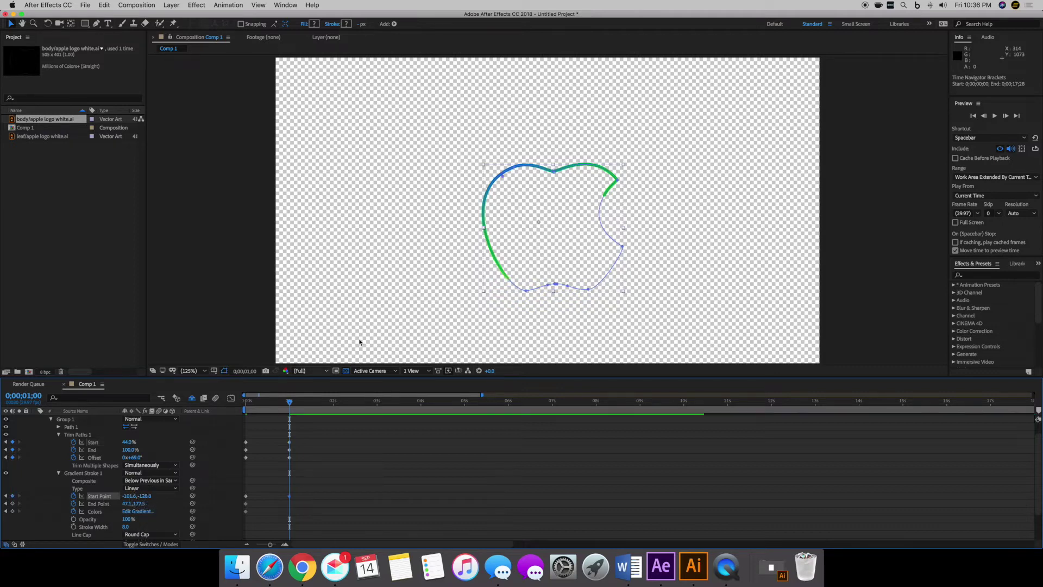
{"action": "mouse_move", "coordinate": [503, 179]}
{"action": "left_mouse_down"}
{"action": "mouse_move", "coordinate": [575, 180]}
{"action": "mouse_move", "coordinate": [604, 199]}
{"action": "left_mouse_up"}
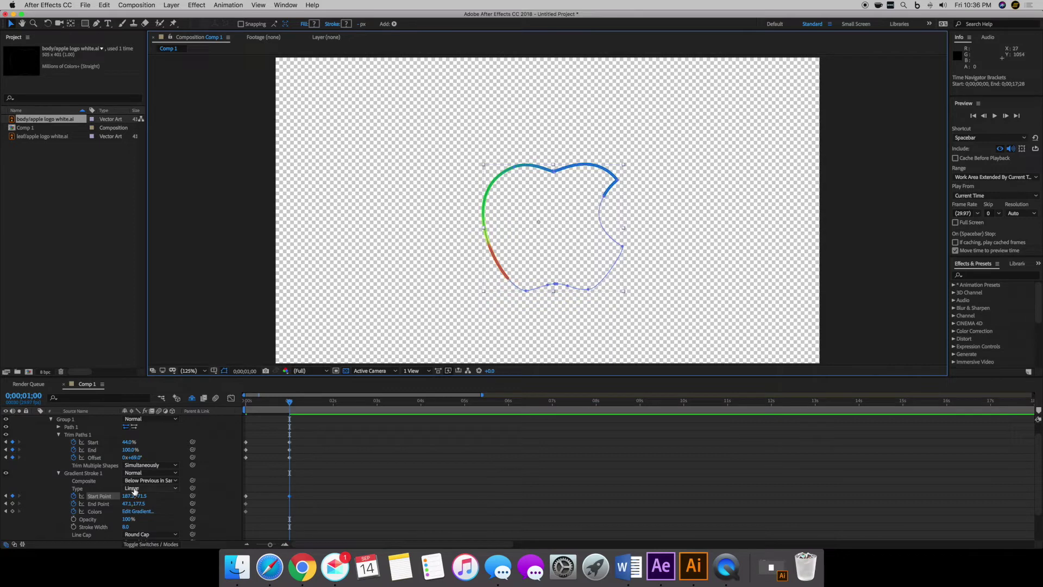
{"action": "left_click", "coordinate": [144, 505]}
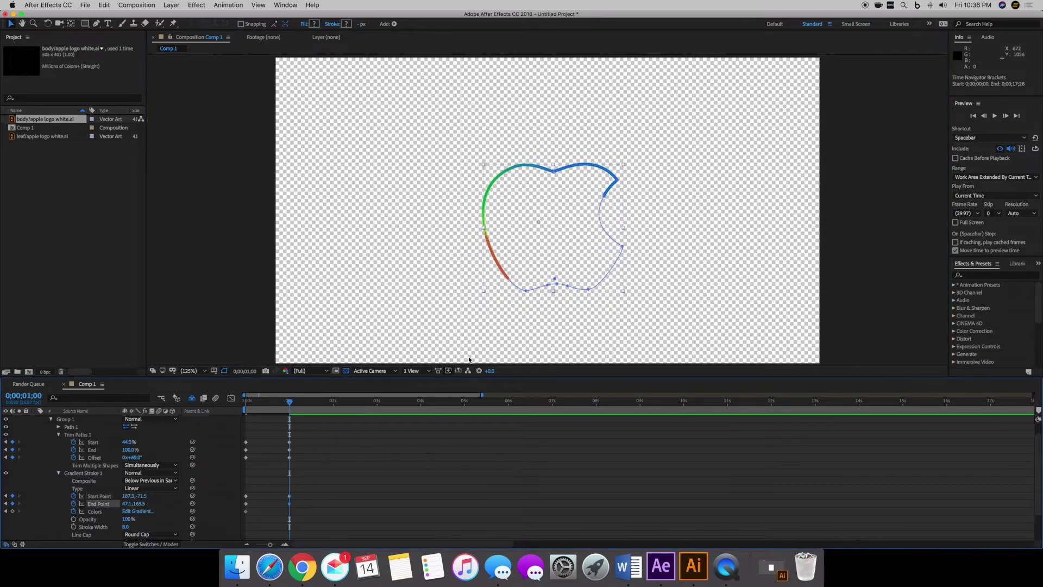
{"action": "left_click_drag", "start_coordinate": [555, 284], "coordinate": [508, 280]}
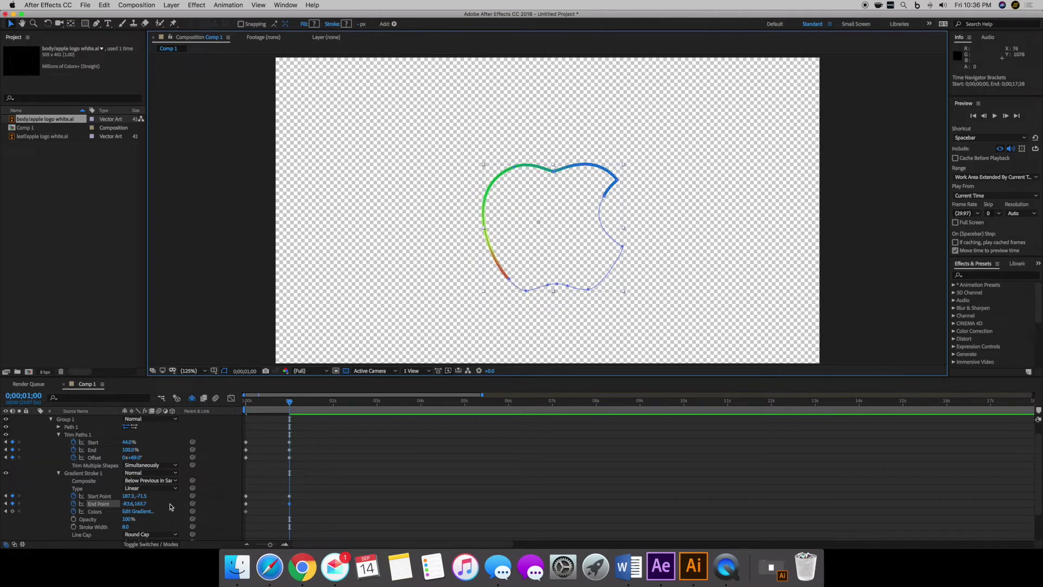
Edit the gradient colours at 0;00;01;00: make the first stop magenta, move the green stop to about 45.4%, and the midpoint to about 27.4%
{"action": "left_click", "coordinate": [142, 512]}
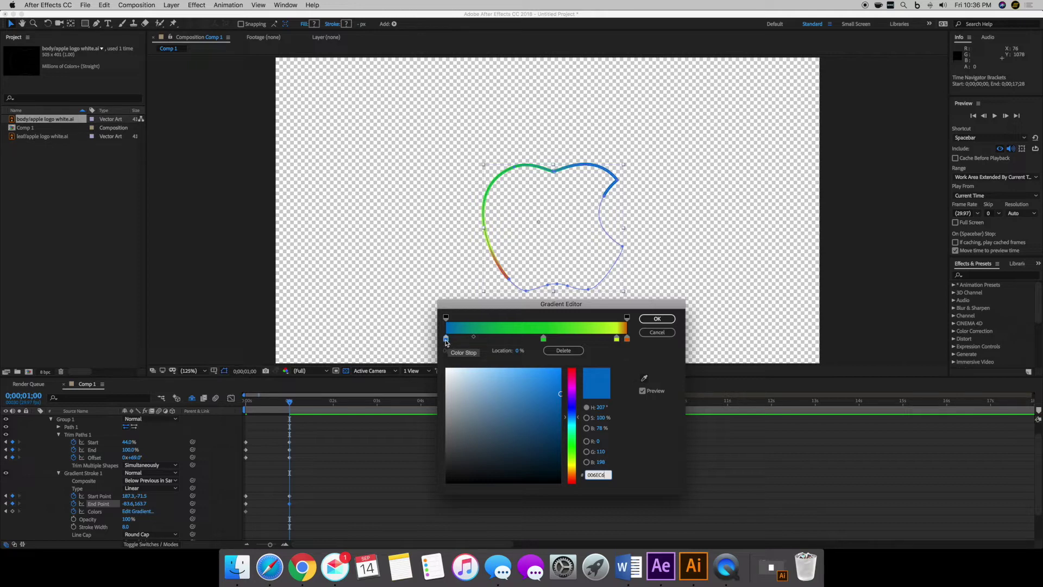
{"action": "left_click", "coordinate": [446, 339]}
{"action": "mouse_move", "coordinate": [574, 416]}
{"action": "left_mouse_down"}
{"action": "mouse_move", "coordinate": [578, 387]}
{"action": "mouse_move", "coordinate": [559, 389]}
{"action": "left_mouse_up"}
{"action": "left_click", "coordinate": [560, 394]}
{"action": "left_click", "coordinate": [471, 337]}
{"action": "left_click_drag", "start_coordinate": [470, 338], "coordinate": [461, 338]}
{"action": "left_click_drag", "start_coordinate": [544, 339], "coordinate": [530, 343]}
{"action": "left_click_drag", "start_coordinate": [456, 337], "coordinate": [469, 338]}
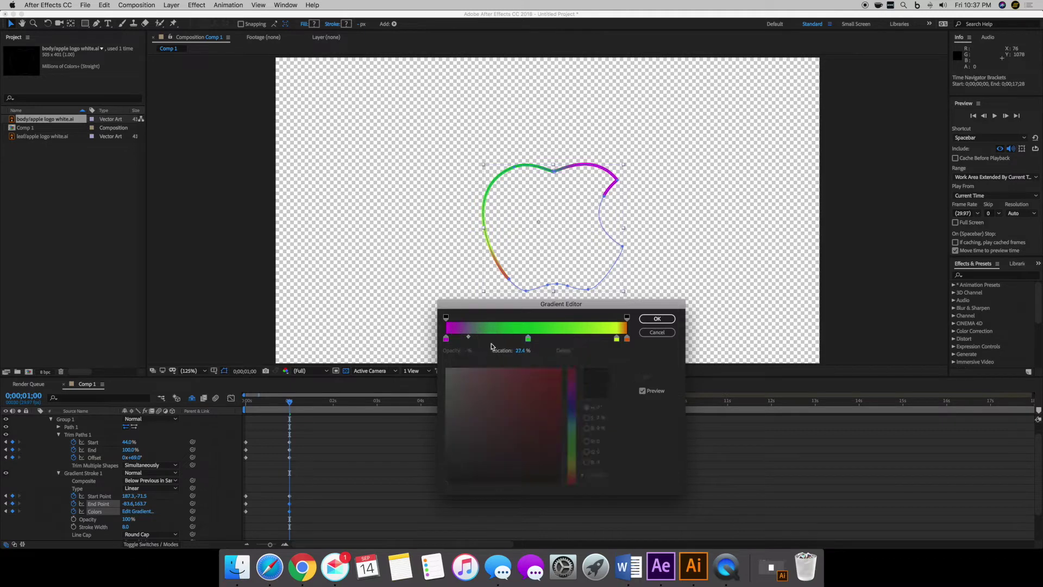
Recolour the green middle stop blue, 017ACD, after trying to sample a colour with the Eyedropper
{"action": "left_click", "coordinate": [530, 340]}
{"action": "left_click", "coordinate": [645, 377]}
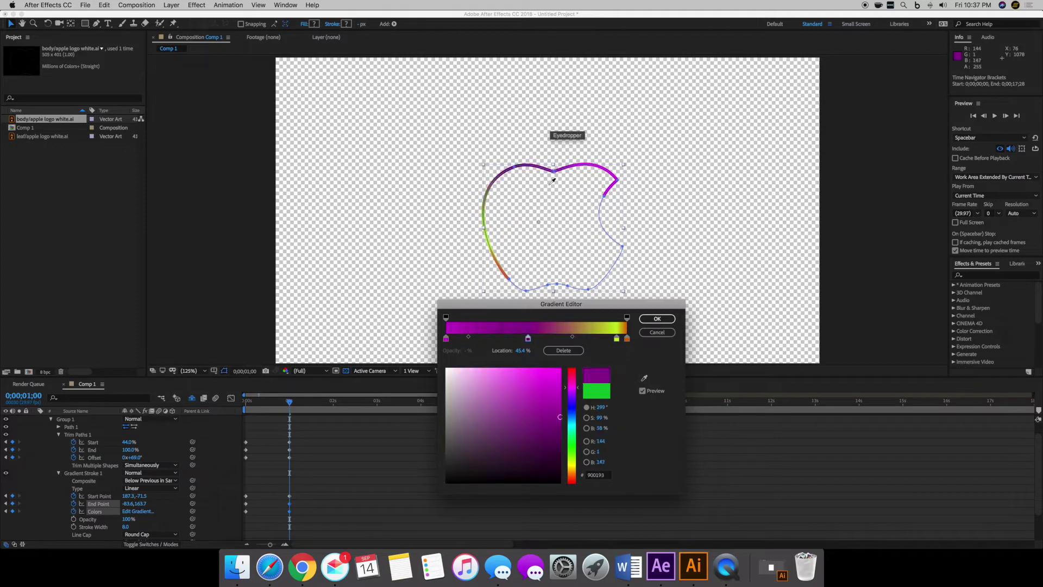
{"action": "left_click", "coordinate": [640, 404]}
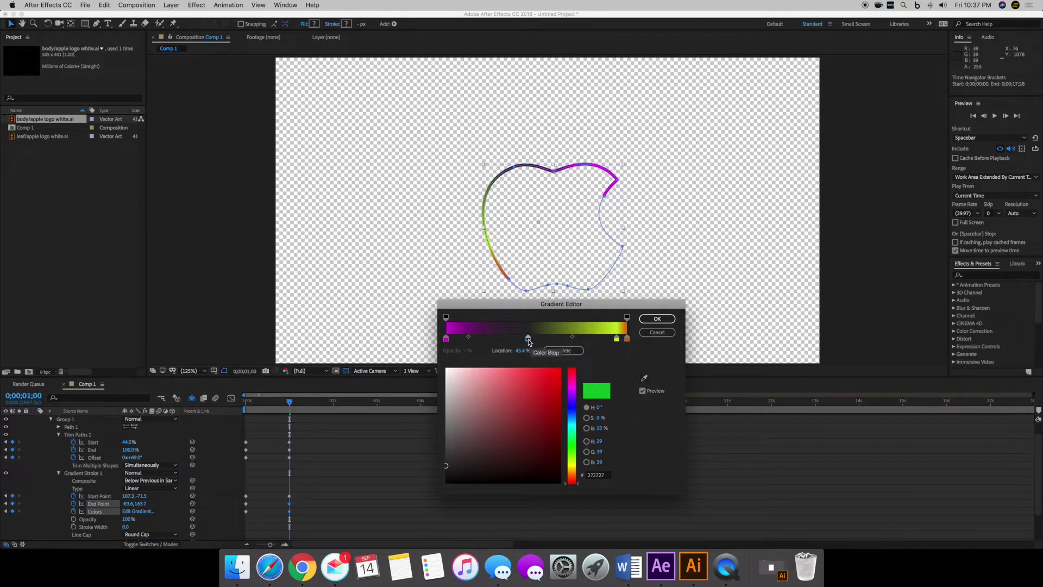
{"action": "left_click_drag", "start_coordinate": [572, 425], "coordinate": [561, 391]}
{"action": "left_click", "coordinate": [554, 395]}
{"action": "left_click_drag", "start_coordinate": [528, 338], "coordinate": [536, 339]}
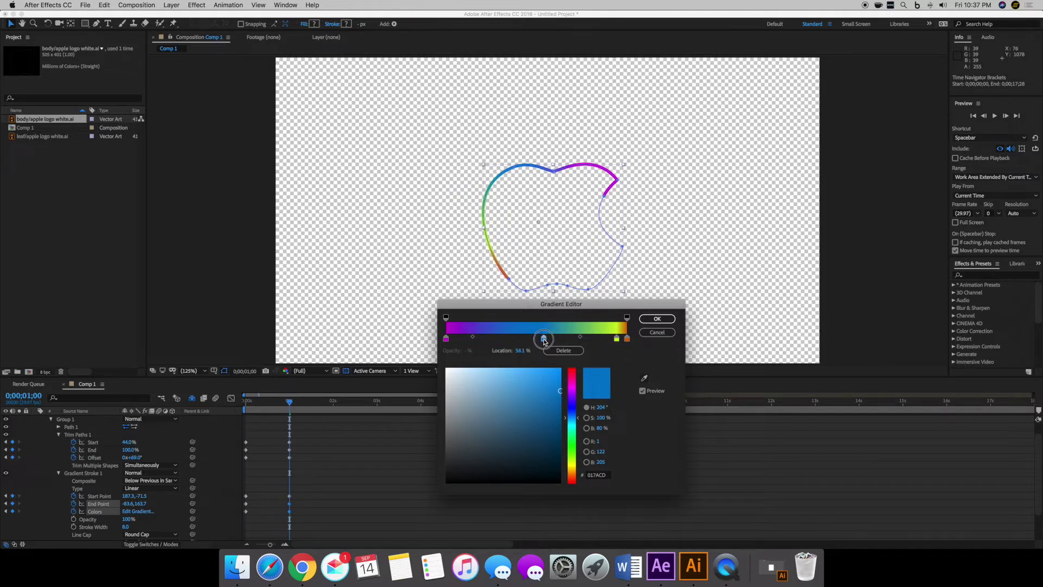
Move the blue stop to about 45.3%, shift the purple-blue midpoint to about 5%, and remove the purple first stop
{"action": "left_click", "coordinate": [471, 337]}
{"action": "mouse_move", "coordinate": [470, 337]}
{"action": "left_mouse_down"}
{"action": "mouse_move", "coordinate": [509, 338]}
{"action": "mouse_move", "coordinate": [458, 339]}
{"action": "left_mouse_up"}
{"action": "mouse_move", "coordinate": [535, 338]}
{"action": "left_mouse_down"}
{"action": "mouse_move", "coordinate": [507, 340]}
{"action": "mouse_move", "coordinate": [530, 341]}
{"action": "left_mouse_up"}
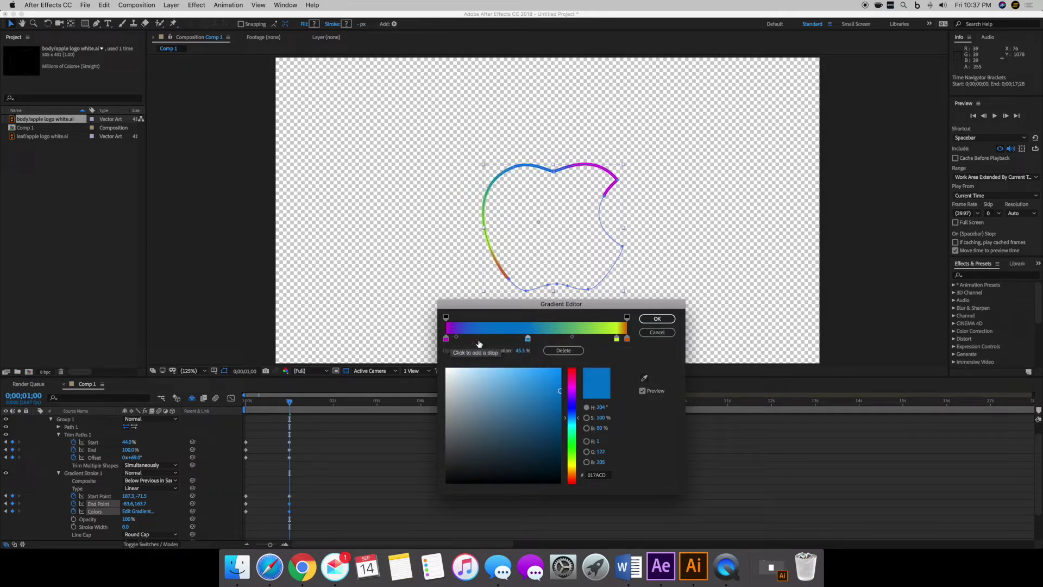
{"action": "left_click", "coordinate": [456, 338]}
{"action": "left_click", "coordinate": [447, 339]}
{"action": "left_click_drag", "start_coordinate": [455, 338], "coordinate": [426, 338]}
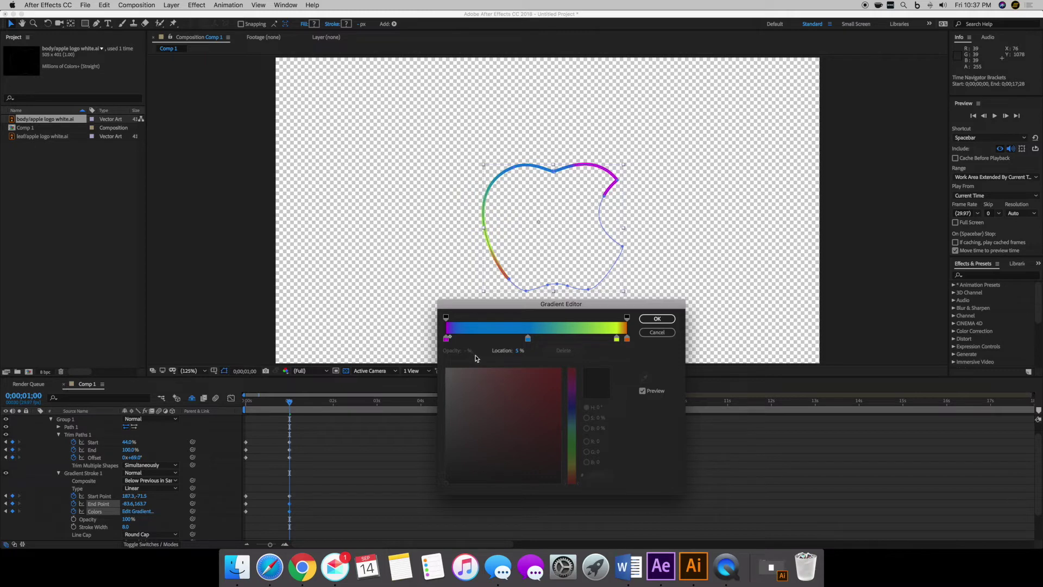
{"action": "left_click_drag", "start_coordinate": [446, 338], "coordinate": [429, 350]}
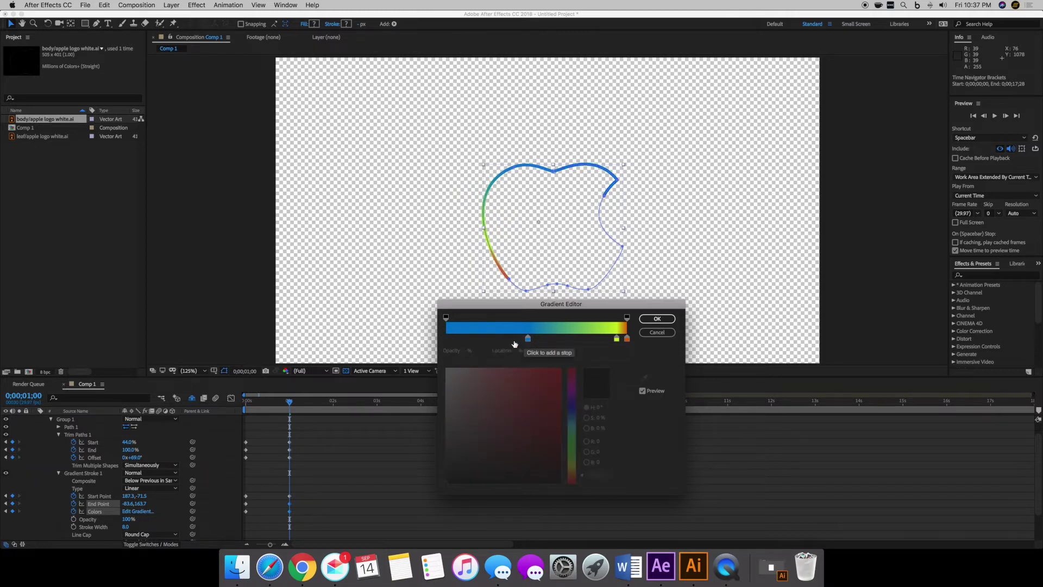
Add a purple stop, C101CD, at about 0.2% and move the blue stop about a quarter of the way along the ramp
{"action": "mouse_move", "coordinate": [466, 340]}
{"action": "left_mouse_down"}
{"action": "mouse_move", "coordinate": [448, 338]}
{"action": "mouse_move", "coordinate": [528, 373]}
{"action": "mouse_move", "coordinate": [456, 339]}
{"action": "left_mouse_up"}
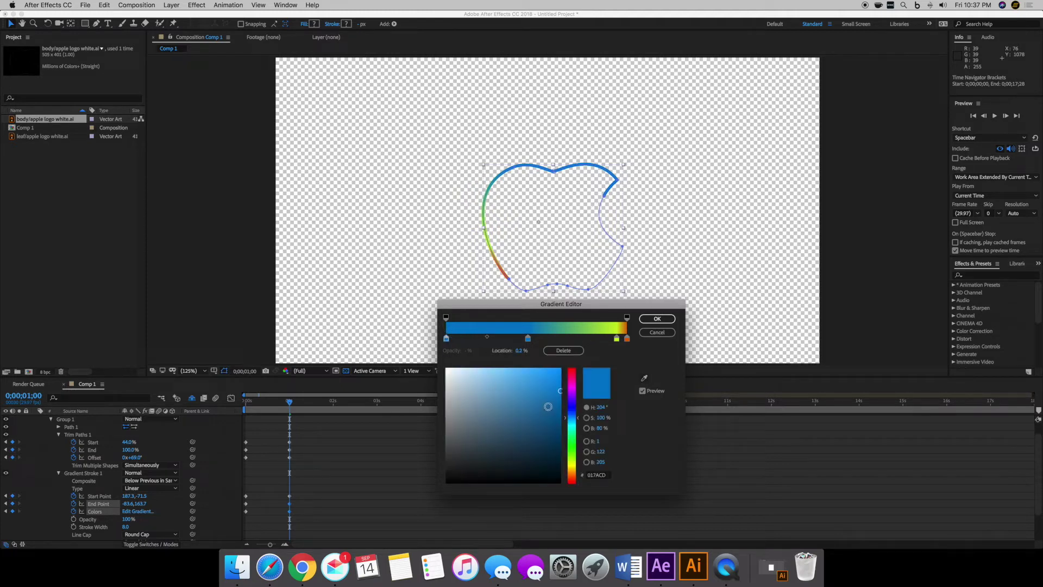
{"action": "left_click_drag", "start_coordinate": [571, 405], "coordinate": [576, 389]}
{"action": "left_click_drag", "start_coordinate": [469, 338], "coordinate": [451, 341]}
{"action": "left_click_drag", "start_coordinate": [527, 338], "coordinate": [483, 338]}
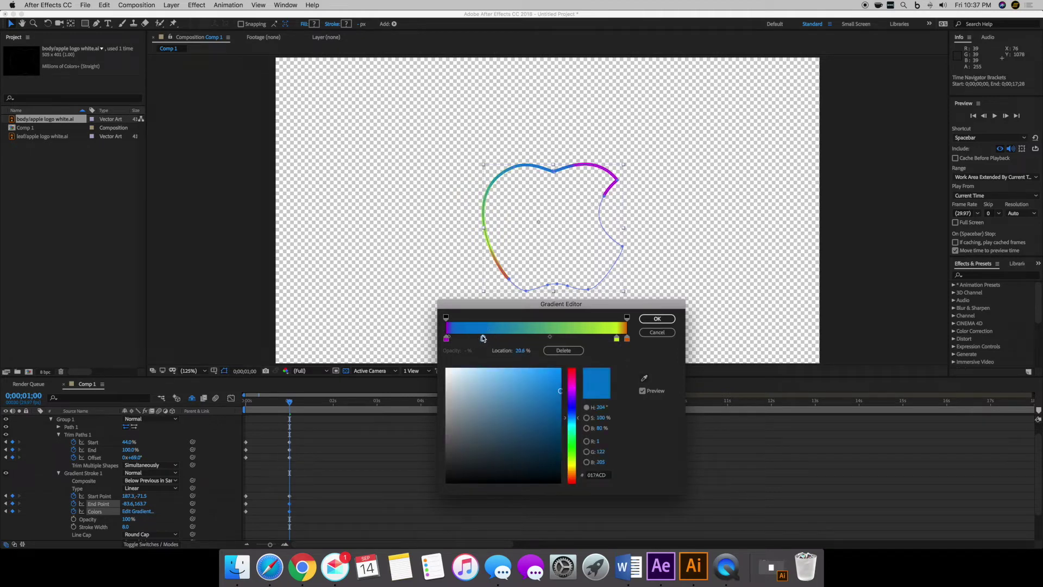
{"action": "left_click_drag", "start_coordinate": [551, 337], "coordinate": [491, 338]}
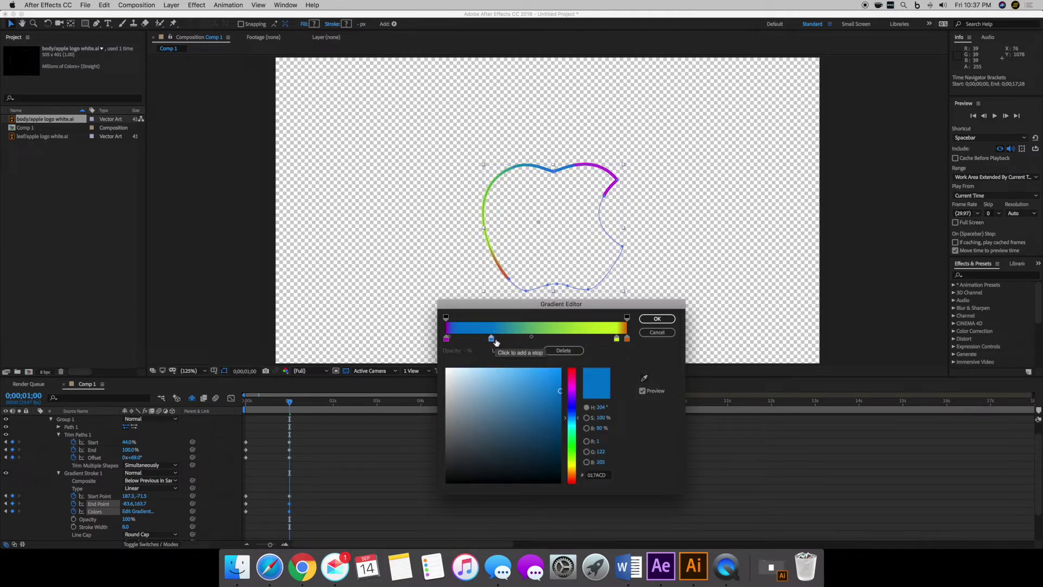
Move the lime stop to about 63.3% and recolour it green with a 120° hue
{"action": "left_click_drag", "start_coordinate": [617, 338], "coordinate": [559, 340]}
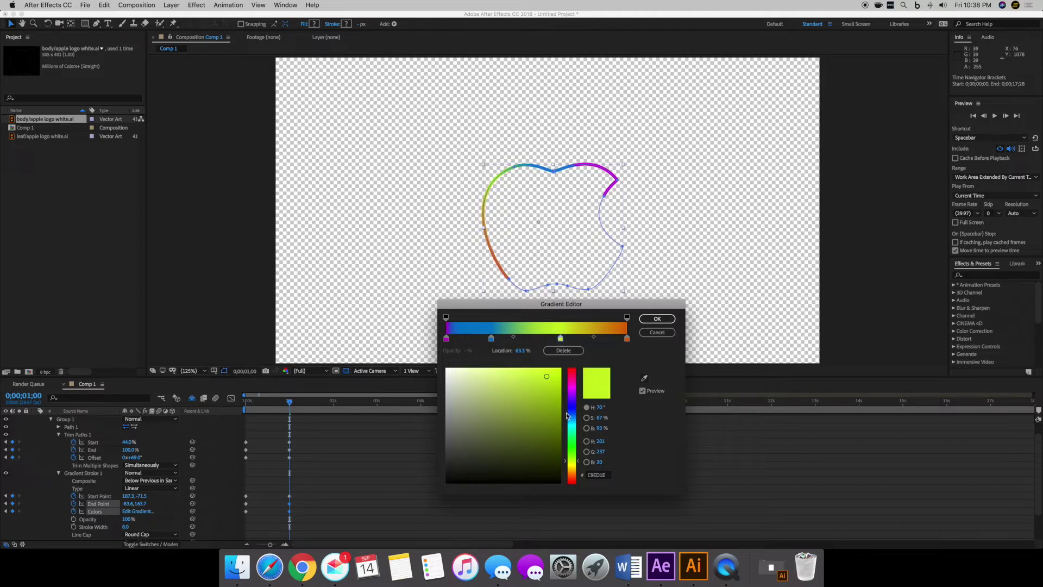
{"action": "left_click_drag", "start_coordinate": [575, 452], "coordinate": [576, 446]}
{"action": "left_click_drag", "start_coordinate": [554, 398], "coordinate": [545, 396]}
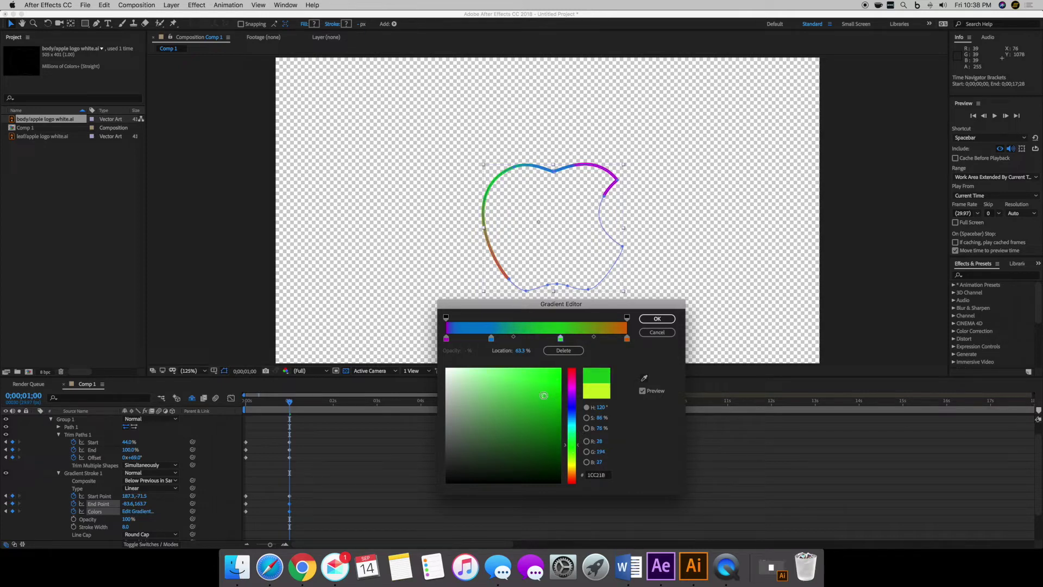
Recolour the orange end stop yellow, E4FF1E, and apply the gradient
{"action": "left_click", "coordinate": [627, 339]}
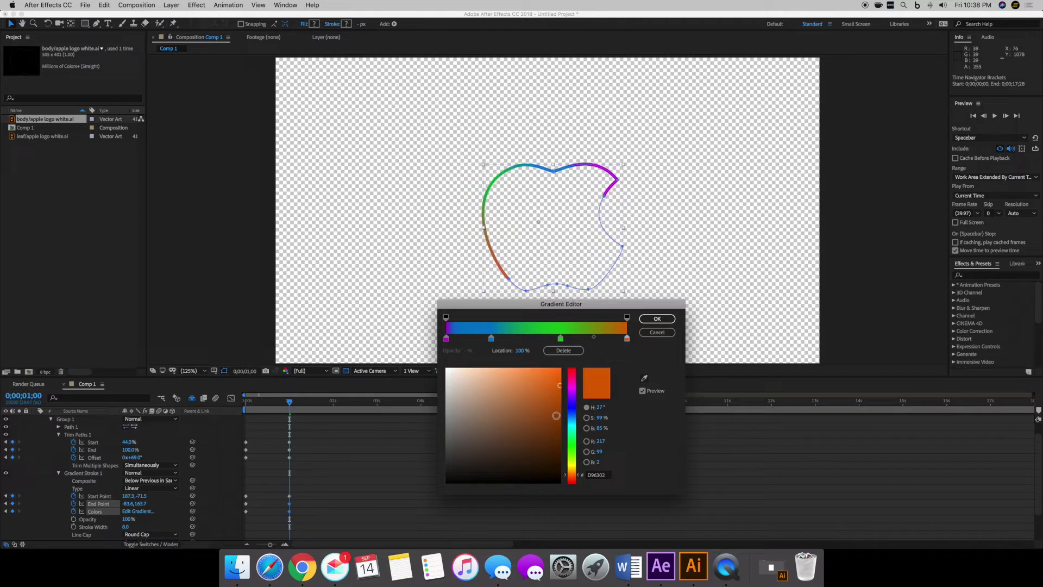
{"action": "mouse_move", "coordinate": [570, 436]}
{"action": "left_mouse_down"}
{"action": "mouse_move", "coordinate": [572, 425]}
{"action": "mouse_move", "coordinate": [574, 461]}
{"action": "left_mouse_up"}
{"action": "left_click_drag", "start_coordinate": [554, 390], "coordinate": [547, 369]}
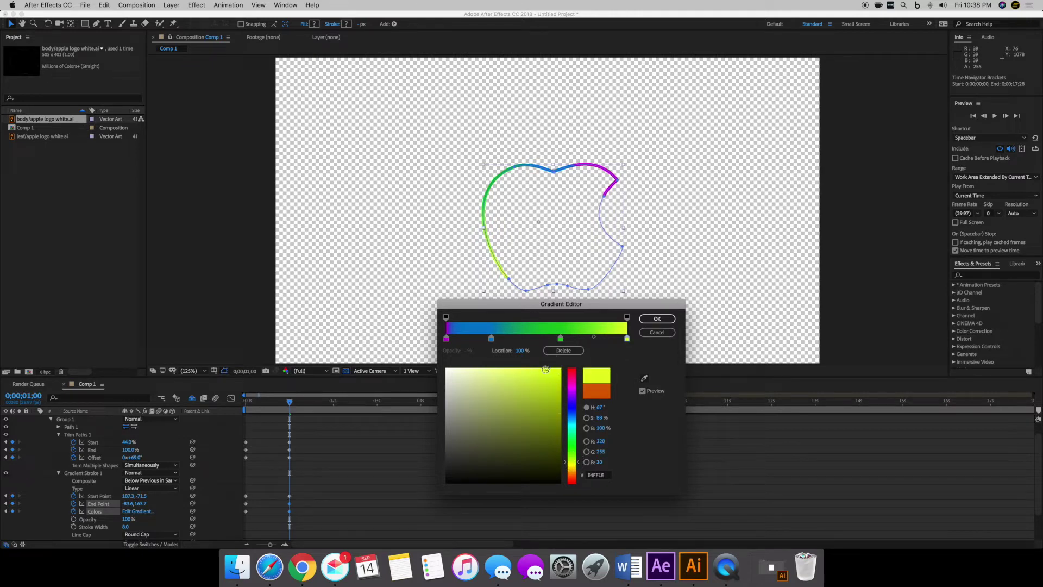
{"action": "left_click", "coordinate": [656, 318]}
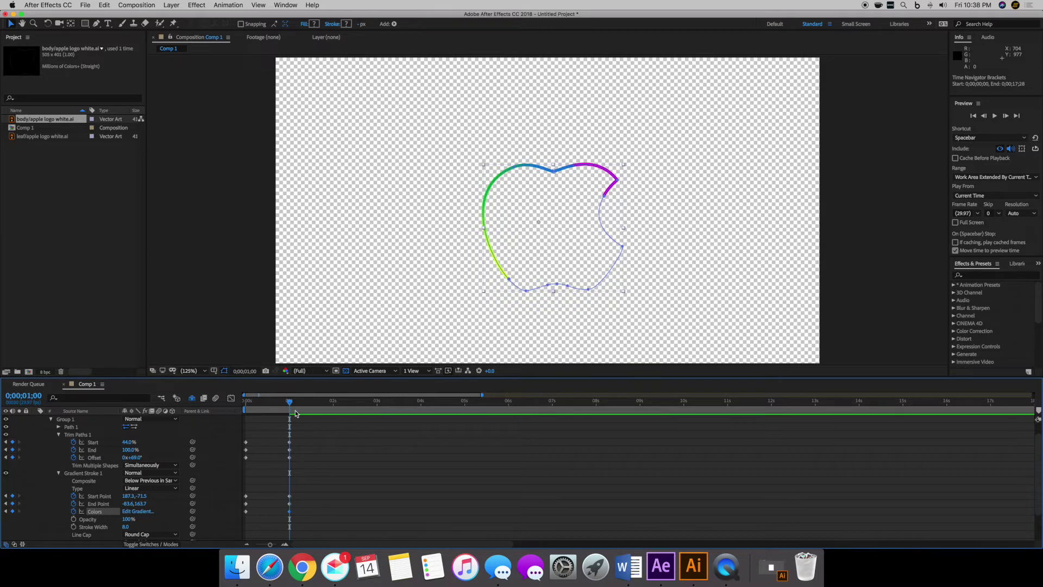
Play the outline animation from the start and return the playhead to 0;00;01;00
{"action": "mouse_move", "coordinate": [289, 402]}
{"action": "left_mouse_down"}
{"action": "mouse_move", "coordinate": [221, 411]}
{"action": "mouse_move", "coordinate": [294, 403]}
{"action": "mouse_move", "coordinate": [229, 406]}
{"action": "left_mouse_up"}
{"action": "key", "text": "space"}
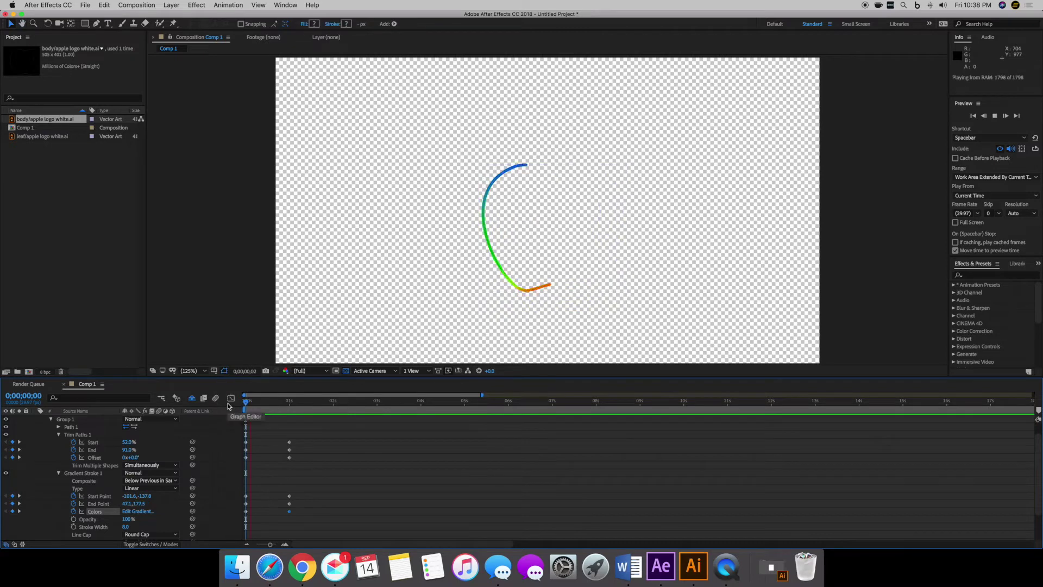
{"action": "key", "text": "space"}
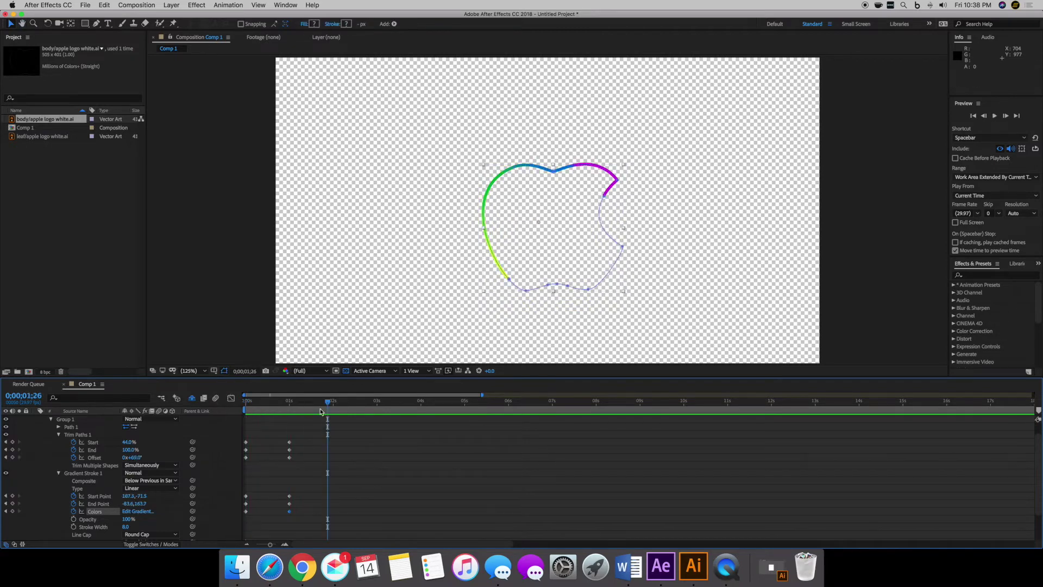
{"action": "mouse_move", "coordinate": [326, 403]}
{"action": "left_mouse_down"}
{"action": "mouse_move", "coordinate": [239, 409]}
{"action": "mouse_move", "coordinate": [302, 411]}
{"action": "mouse_move", "coordinate": [288, 414]}
{"action": "left_mouse_up"}
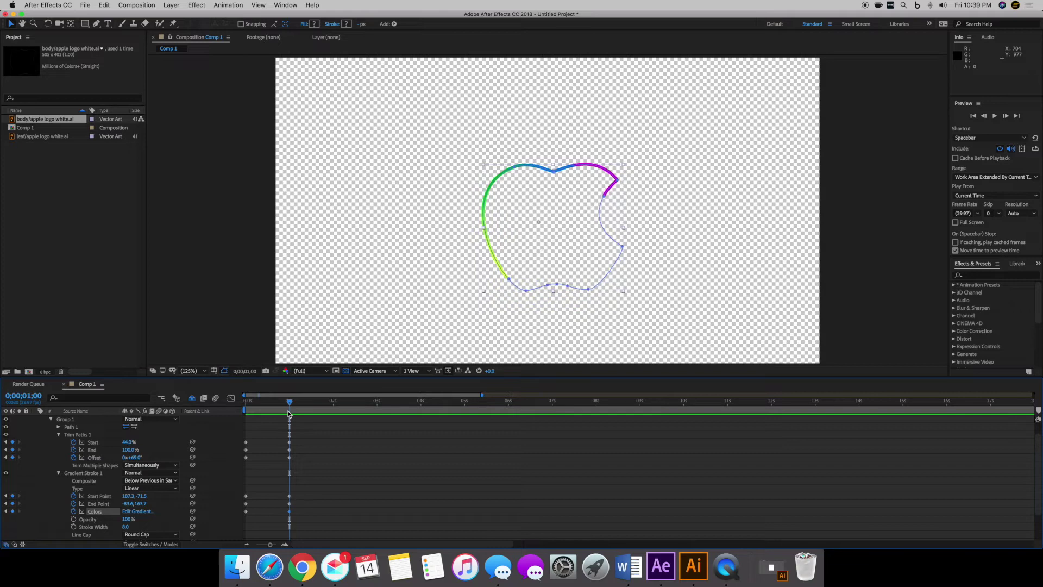
{"action": "mouse_move", "coordinate": [291, 404]}
{"action": "left_mouse_down"}
{"action": "mouse_move", "coordinate": [235, 402]}
{"action": "mouse_move", "coordinate": [292, 407]}
{"action": "left_mouse_up"}
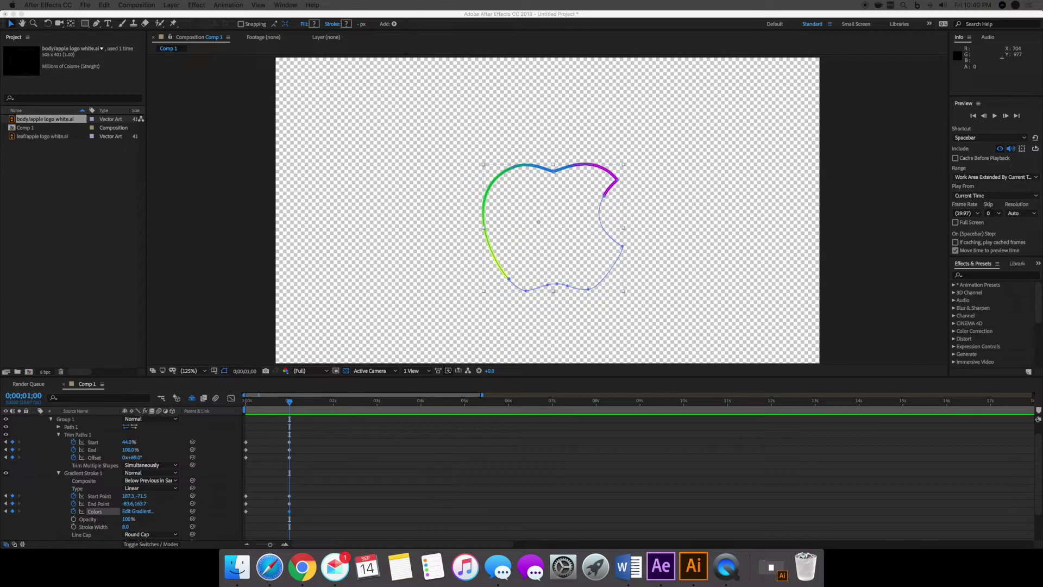
Keyframe Trim Paths 1 at 0;00;02;00 with Start 29%, End 100% and Offset 136°
{"action": "left_click_drag", "start_coordinate": [289, 404], "coordinate": [333, 403]}
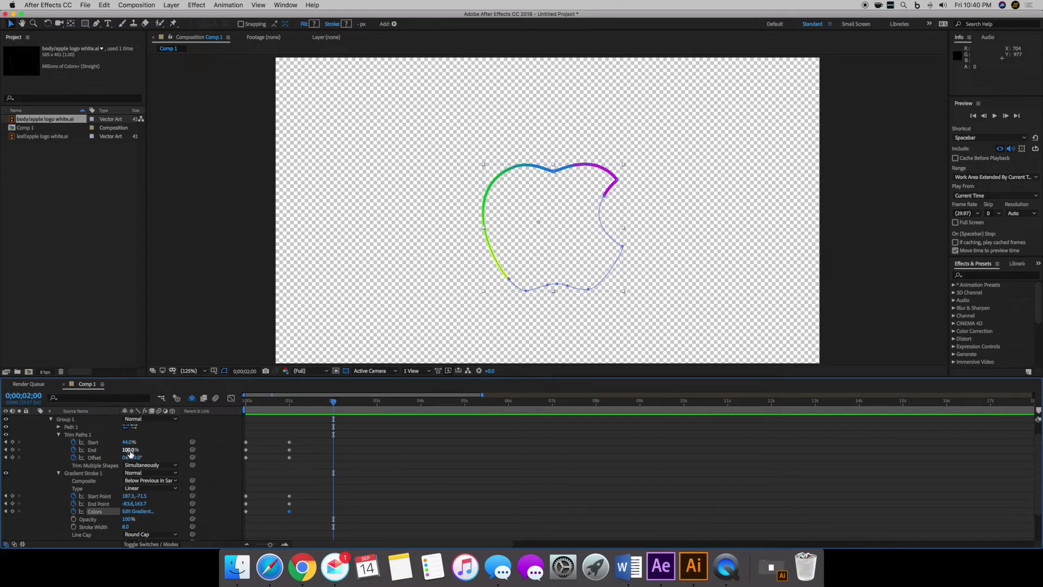
{"action": "mouse_move", "coordinate": [129, 441]}
{"action": "left_mouse_down"}
{"action": "mouse_move", "coordinate": [128, 459]}
{"action": "mouse_move", "coordinate": [168, 459]}
{"action": "mouse_move", "coordinate": [122, 446]}
{"action": "left_mouse_up"}
{"action": "key", "text": "ctrl+z"}
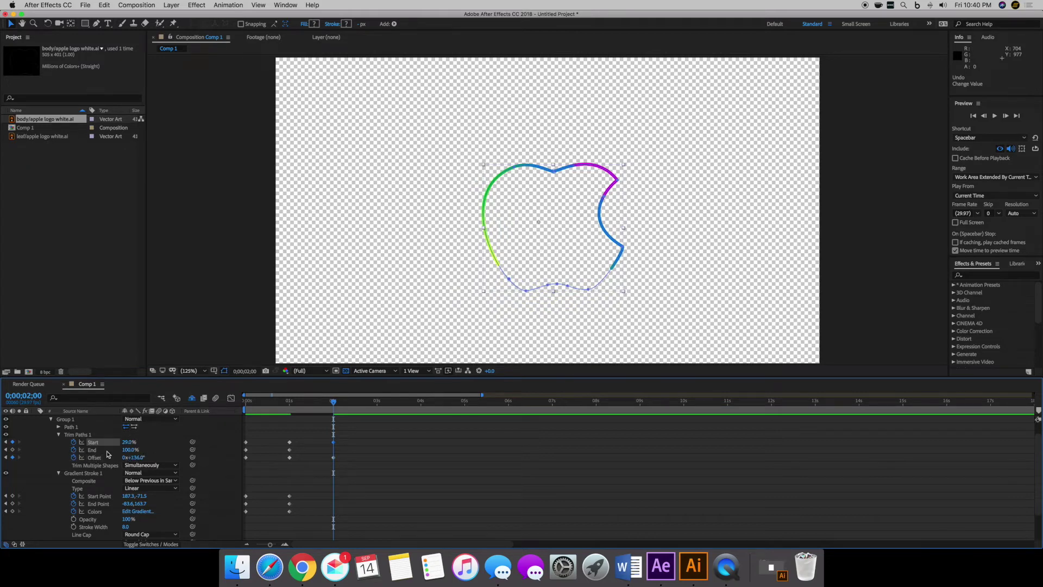
{"action": "left_click", "coordinate": [12, 450]}
Keyframe the gradient stroke at 0;00;02;00 with its start point at about 208.2, 136.3 and end point at about -108.1, 131.4
{"action": "scroll", "coordinate": [185, 500], "scroll_direction": "down", "scroll_amount": 3}
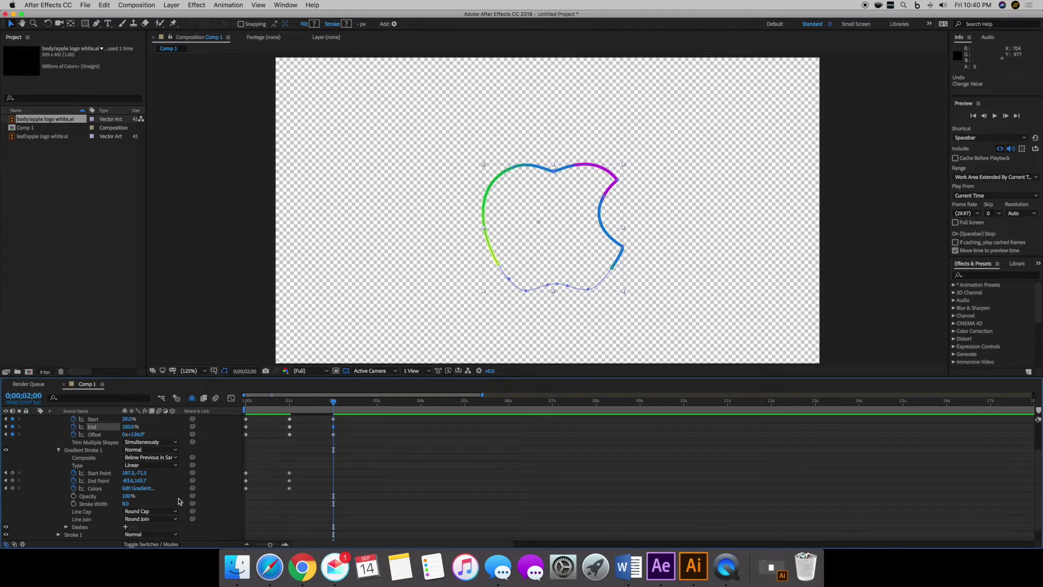
{"action": "left_click_drag", "start_coordinate": [141, 476], "coordinate": [143, 477]}
{"action": "left_click_drag", "start_coordinate": [606, 207], "coordinate": [612, 272]}
{"action": "left_click", "coordinate": [142, 482]}
{"action": "left_click_drag", "start_coordinate": [506, 274], "coordinate": [501, 268]}
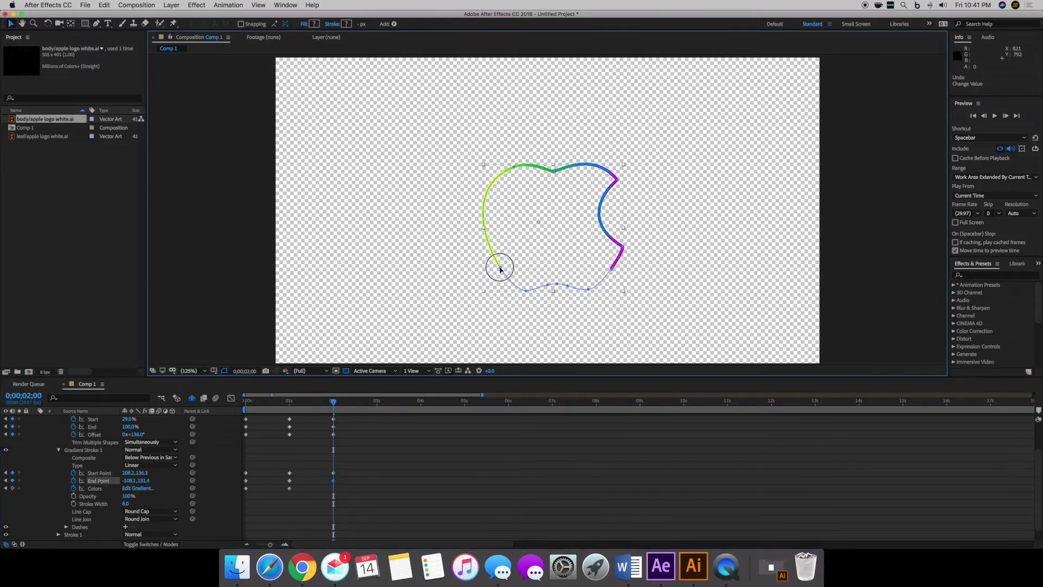
Edit the gradient colours at 0;00;02;00: recolour the purple first stop red, CD0101, and remove the blue stop
{"action": "left_click", "coordinate": [138, 488]}
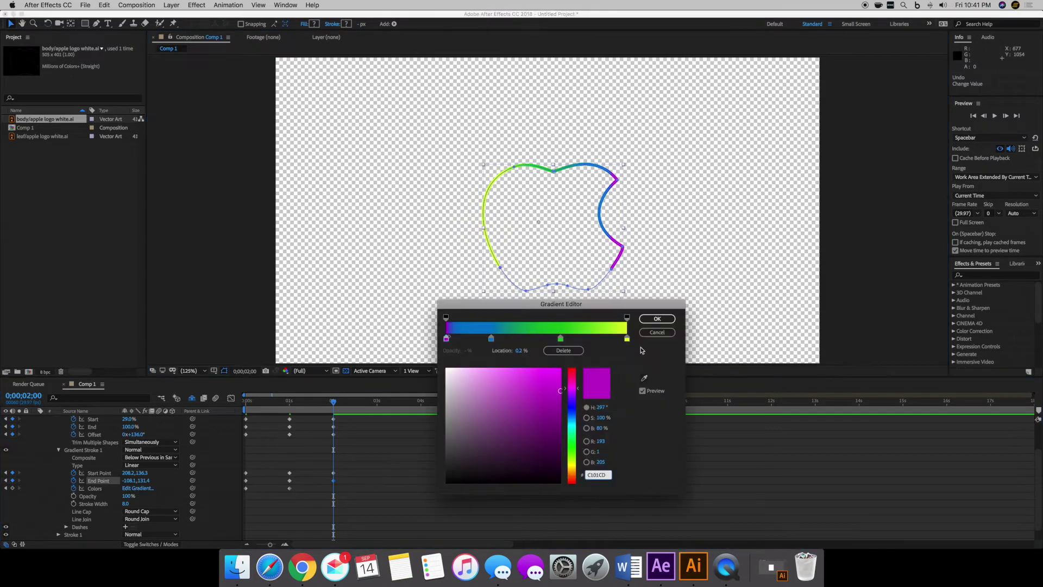
{"action": "left_click", "coordinate": [447, 338]}
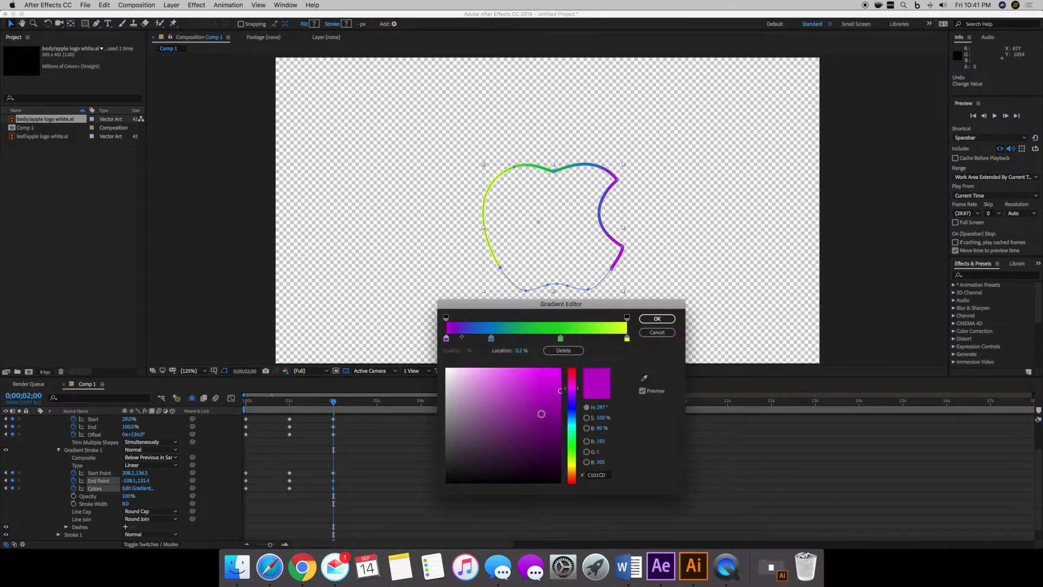
{"action": "left_click", "coordinate": [572, 372]}
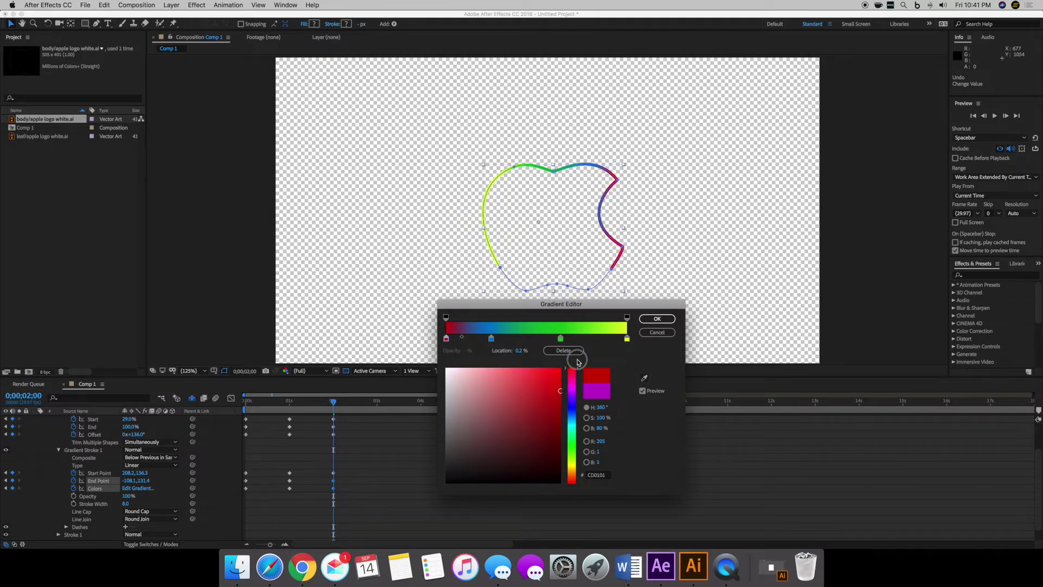
{"action": "left_click", "coordinate": [491, 338]}
{"action": "left_click_drag", "start_coordinate": [493, 341], "coordinate": [500, 390]}
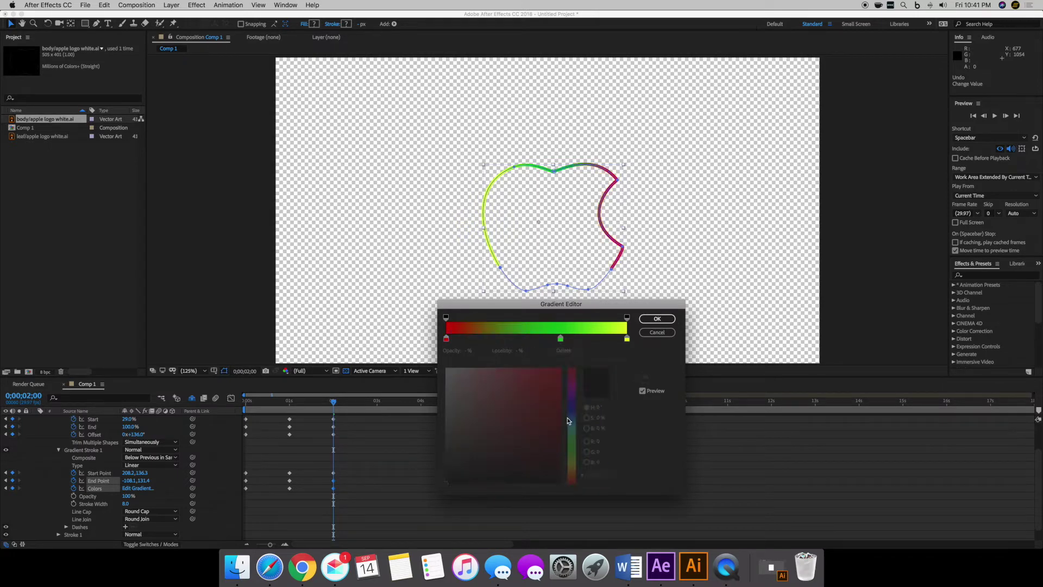
Add a magenta EA0BE9 stop at 12%, apply the gradient, and nudge its start point to 205.2, 137.3 and end point to -101.1, 131.4
{"action": "left_click", "coordinate": [447, 338]}
{"action": "left_click_drag", "start_coordinate": [481, 338], "coordinate": [467, 338]}
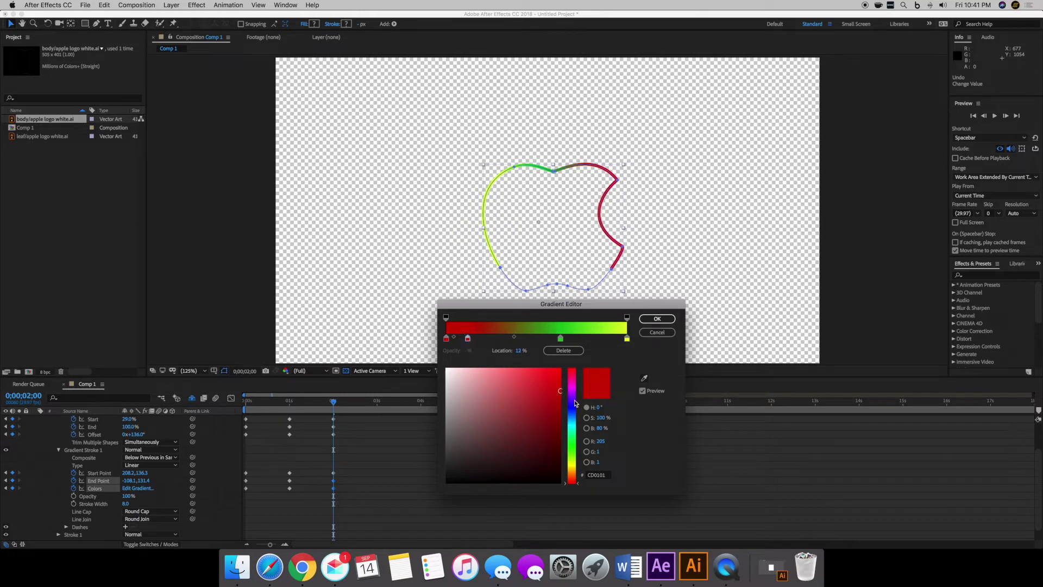
{"action": "left_click_drag", "start_coordinate": [575, 393], "coordinate": [572, 379]}
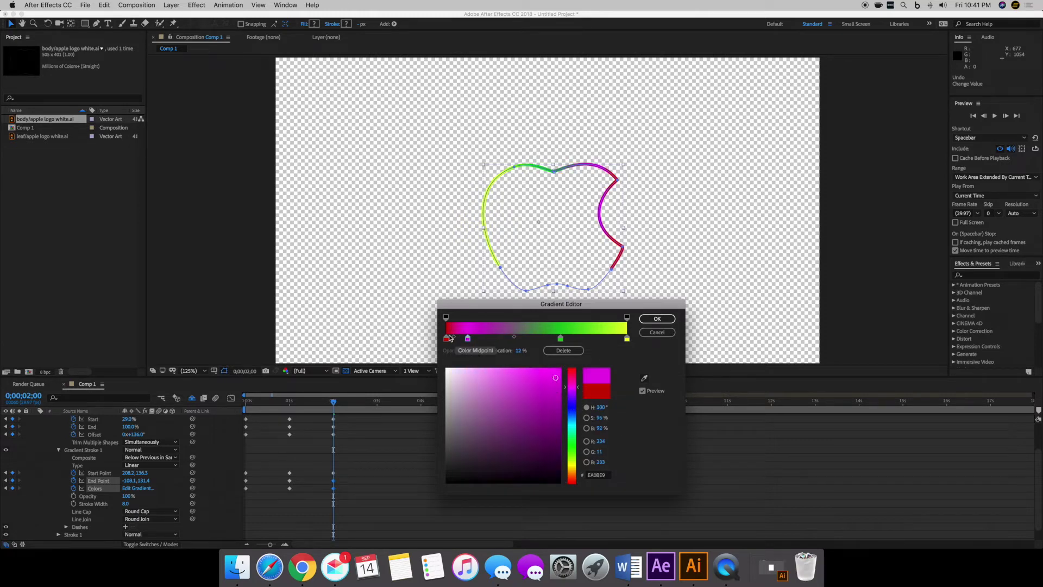
{"action": "left_click", "coordinate": [461, 338]}
{"action": "left_click_drag", "start_coordinate": [461, 338], "coordinate": [456, 338]}
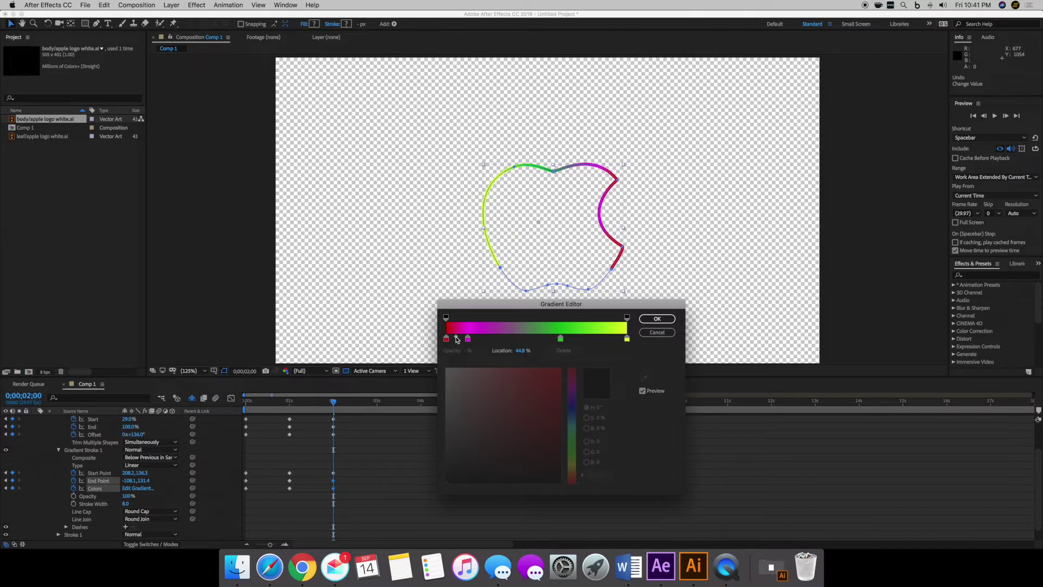
{"action": "left_click", "coordinate": [657, 319]}
{"action": "left_click_drag", "start_coordinate": [140, 473], "coordinate": [132, 476]}
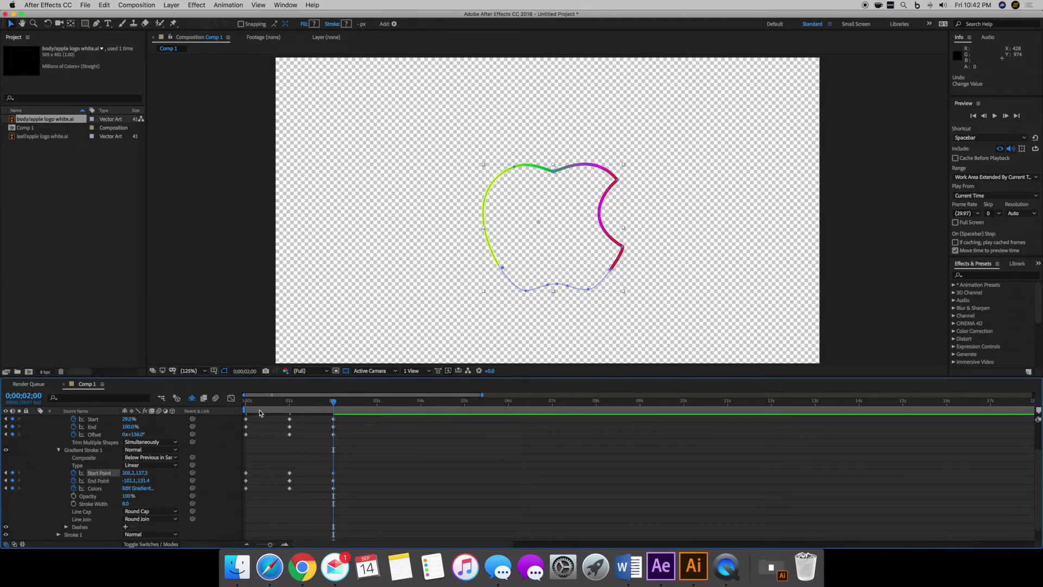
Remove the magenta and green stops from the gradient colours at 0;00;02;00 and add a purple 9603DC stop at 0%
{"action": "left_click", "coordinate": [138, 488]}
{"action": "left_click_drag", "start_coordinate": [468, 338], "coordinate": [468, 369]}
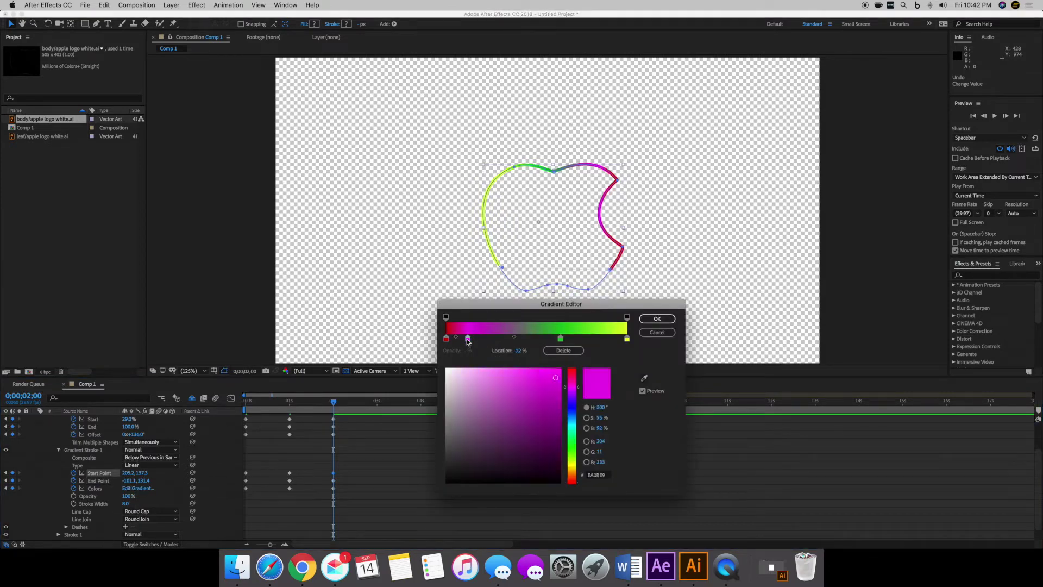
{"action": "left_click_drag", "start_coordinate": [560, 338], "coordinate": [559, 373]}
{"action": "left_click_drag", "start_coordinate": [505, 337], "coordinate": [464, 342]}
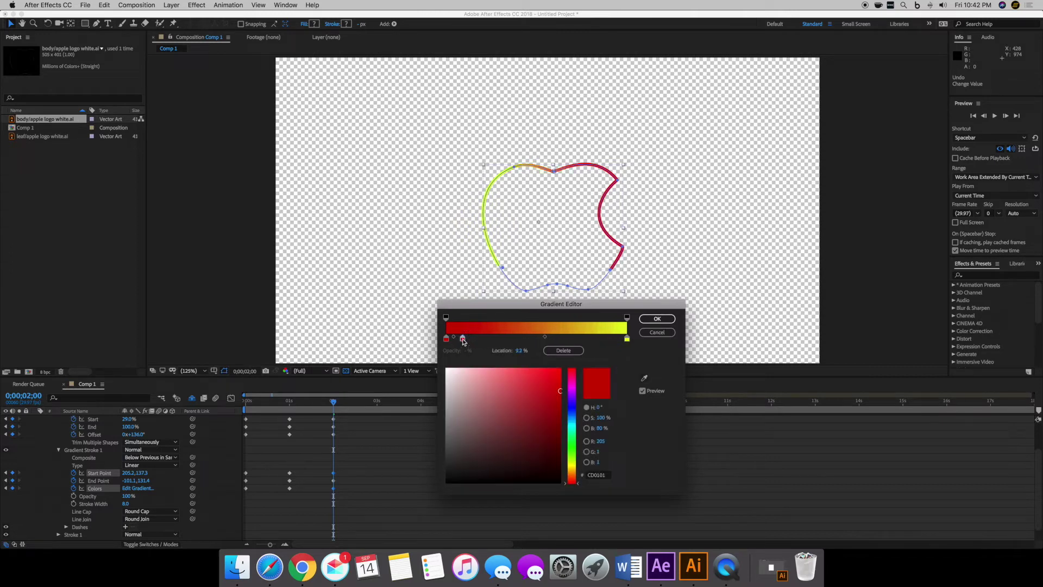
{"action": "left_click_drag", "start_coordinate": [572, 392], "coordinate": [574, 396]}
{"action": "left_click", "coordinate": [560, 384]}
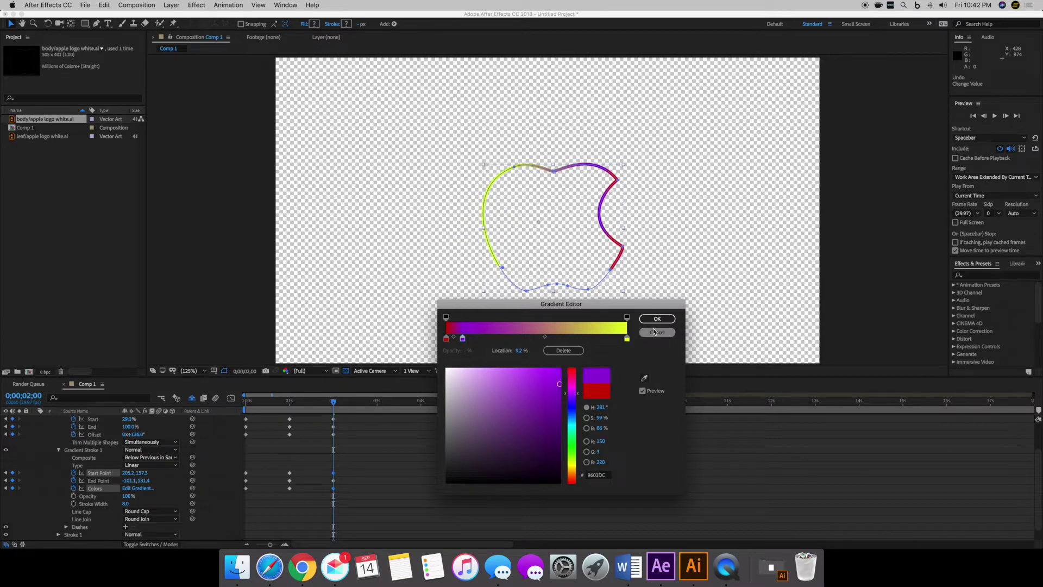
{"action": "mouse_move", "coordinate": [462, 338]}
{"action": "left_mouse_down"}
{"action": "mouse_move", "coordinate": [489, 338]}
{"action": "mouse_move", "coordinate": [443, 342]}
{"action": "left_mouse_up"}
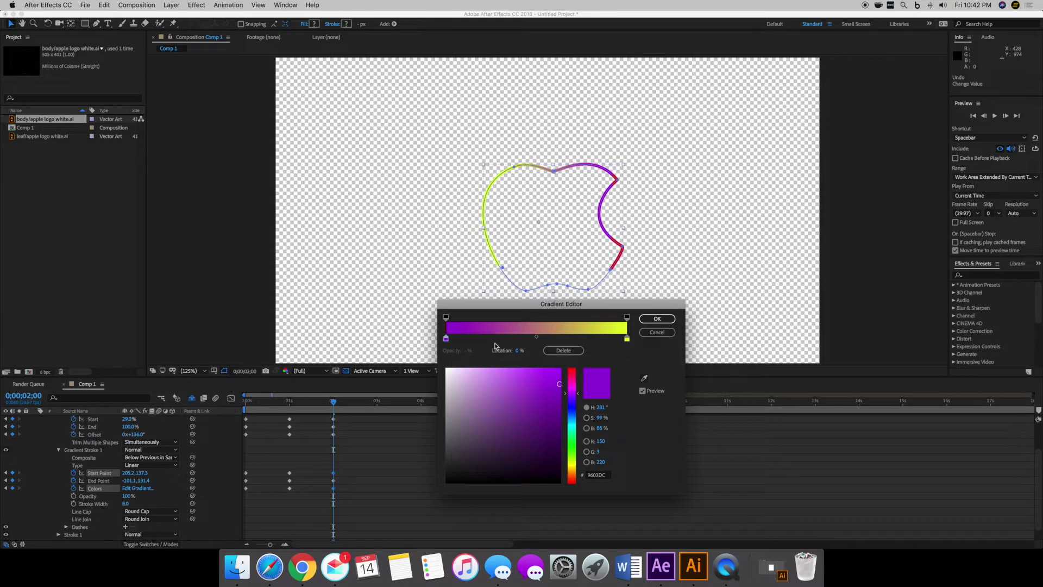
Add a blue stop to the gradient and place it a short way after the purple start
{"action": "left_click_drag", "start_coordinate": [526, 338], "coordinate": [503, 341]}
{"action": "left_click_drag", "start_coordinate": [574, 425], "coordinate": [573, 412]}
{"action": "mouse_move", "coordinate": [503, 339]}
{"action": "left_mouse_down"}
{"action": "mouse_move", "coordinate": [520, 340]}
{"action": "mouse_move", "coordinate": [509, 340]}
{"action": "left_mouse_up"}
{"action": "mouse_move", "coordinate": [478, 338]}
{"action": "left_mouse_down"}
{"action": "mouse_move", "coordinate": [444, 338]}
{"action": "mouse_move", "coordinate": [481, 339]}
{"action": "left_mouse_up"}
Add a gradient stop just past the middle of the ramp and colour it green, 2CCA3D
{"action": "left_click_drag", "start_coordinate": [562, 342], "coordinate": [547, 339]}
{"action": "left_click", "coordinate": [573, 450]}
{"action": "left_click_drag", "start_coordinate": [575, 452], "coordinate": [574, 443]}
{"action": "left_click_drag", "start_coordinate": [546, 386], "coordinate": [536, 392]}
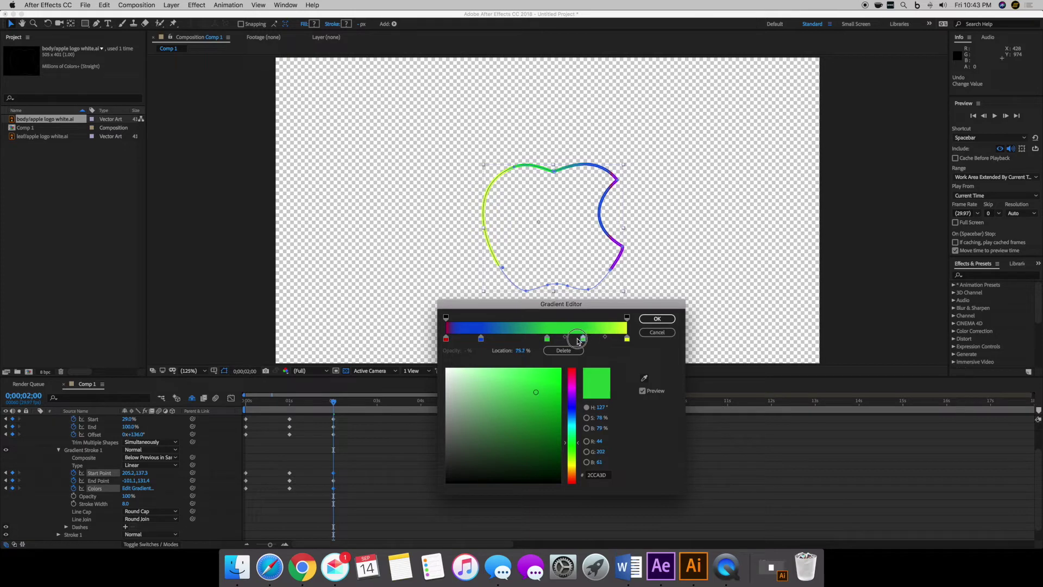
Reposition the green and yellow stops, set the midpoint between them to 44.5%, and apply the gradient
{"action": "left_click", "coordinate": [626, 340]}
{"action": "mouse_move", "coordinate": [626, 340]}
{"action": "left_mouse_down"}
{"action": "mouse_move", "coordinate": [584, 341]}
{"action": "mouse_move", "coordinate": [624, 340]}
{"action": "left_mouse_up"}
{"action": "mouse_move", "coordinate": [548, 340]}
{"action": "left_mouse_down"}
{"action": "mouse_move", "coordinate": [590, 340]}
{"action": "mouse_move", "coordinate": [558, 341]}
{"action": "left_mouse_up"}
{"action": "left_click", "coordinate": [623, 340]}
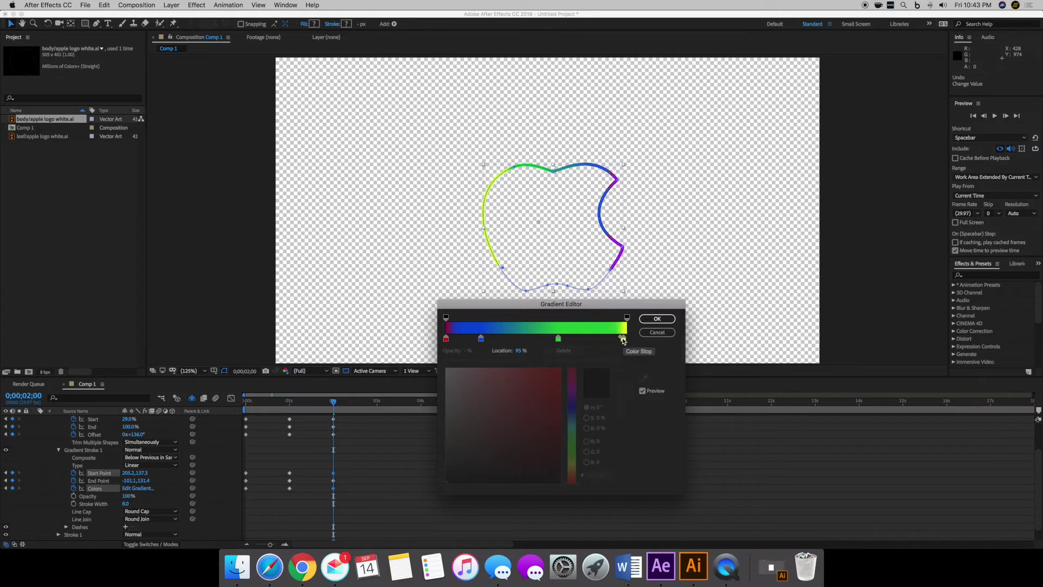
{"action": "left_click_drag", "start_coordinate": [590, 337], "coordinate": [587, 337]}
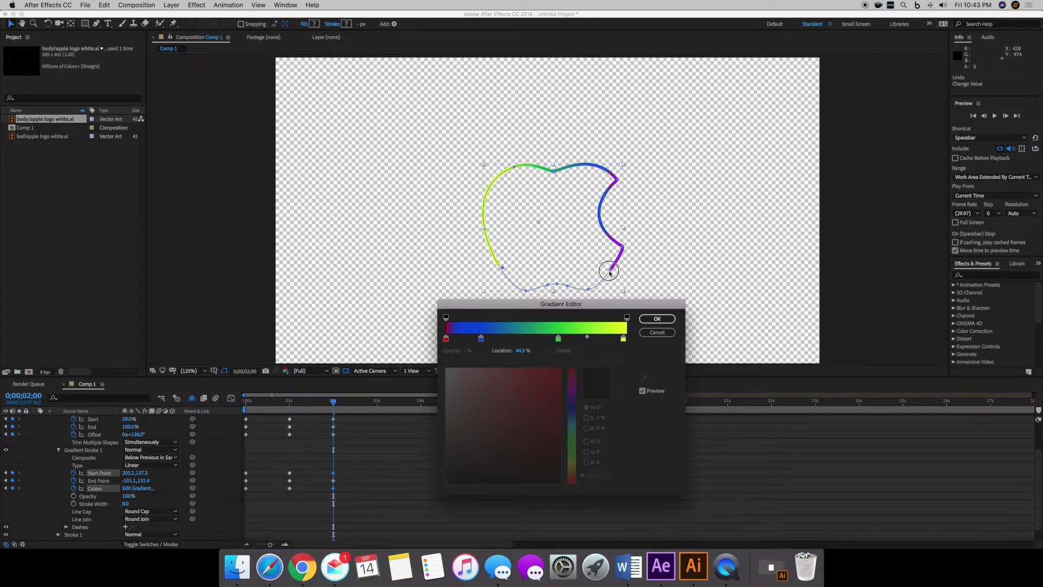
{"action": "key", "text": "Return"}
Move the gradient's start point to 281.6, 141.9 and its end point to -183.1, 137.8, outside the apple outline
{"action": "mouse_move", "coordinate": [505, 271]}
{"action": "left_mouse_down"}
{"action": "mouse_move", "coordinate": [517, 288]}
{"action": "mouse_move", "coordinate": [486, 200]}
{"action": "mouse_move", "coordinate": [496, 194]}
{"action": "mouse_move", "coordinate": [495, 269]}
{"action": "mouse_move", "coordinate": [559, 302]}
{"action": "mouse_move", "coordinate": [533, 289]}
{"action": "mouse_move", "coordinate": [510, 219]}
{"action": "mouse_move", "coordinate": [501, 267]}
{"action": "left_mouse_up"}
{"action": "left_click_drag", "start_coordinate": [612, 272], "coordinate": [637, 270]}
{"action": "left_click_drag", "start_coordinate": [501, 269], "coordinate": [474, 270]}
Move the red stop to 12.2%, shift the blue stop closer to the green one, and apply the gradient colours
{"action": "left_click", "coordinate": [138, 488]}
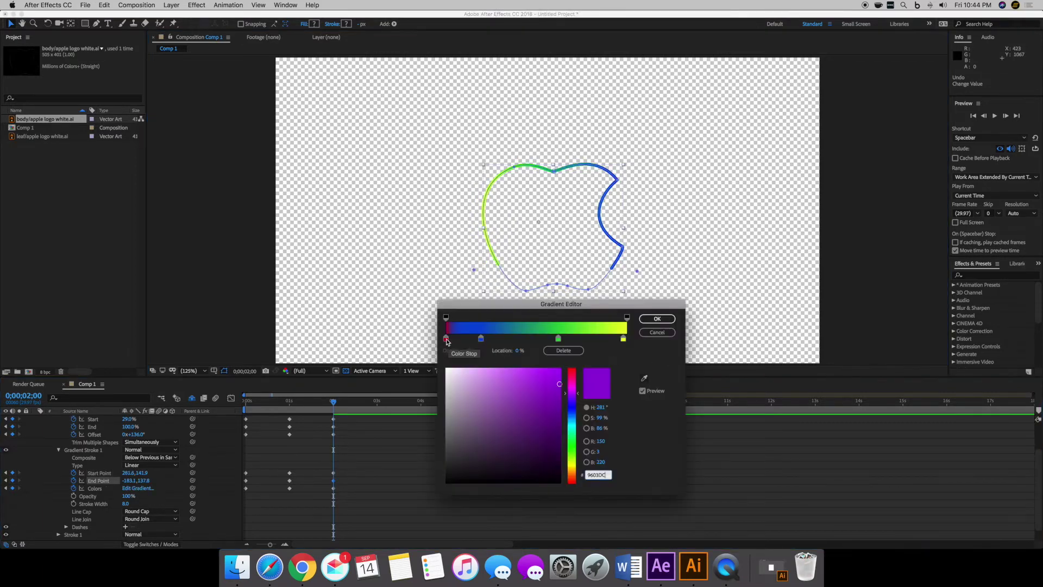
{"action": "mouse_move", "coordinate": [481, 338]}
{"action": "left_mouse_down"}
{"action": "mouse_move", "coordinate": [507, 338]}
{"action": "mouse_move", "coordinate": [446, 340]}
{"action": "mouse_move", "coordinate": [484, 341]}
{"action": "mouse_move", "coordinate": [458, 340]}
{"action": "mouse_move", "coordinate": [469, 340]}
{"action": "left_mouse_up"}
{"action": "left_click", "coordinate": [446, 339]}
{"action": "left_click", "coordinate": [479, 338]}
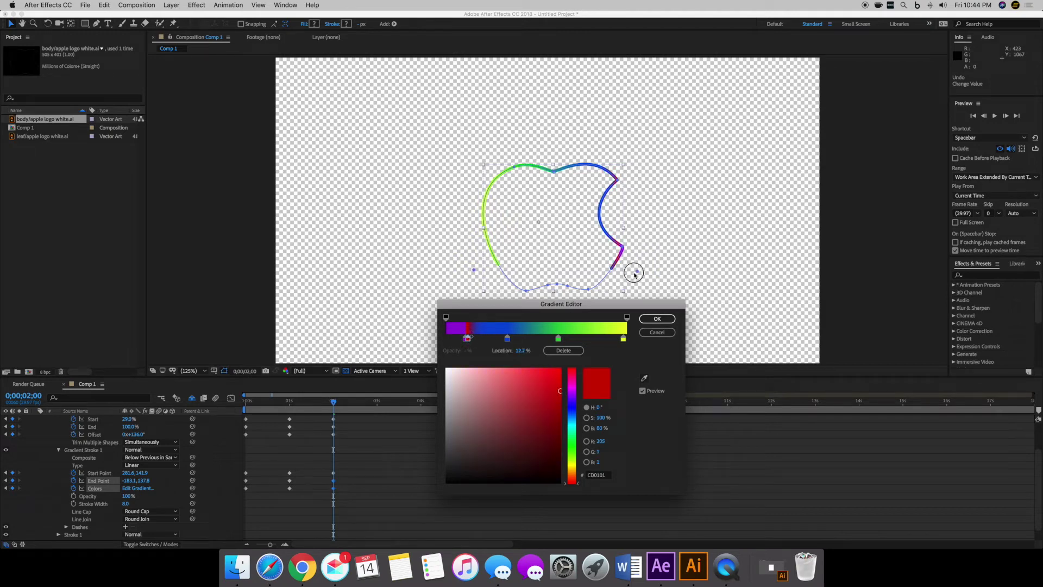
{"action": "left_click", "coordinate": [657, 318]}
Pull the gradient's start point back to the stroke's lower-right end and set the gradient type to Radial
{"action": "left_click_drag", "start_coordinate": [636, 270], "coordinate": [613, 272]}
{"action": "left_click", "coordinate": [150, 465]}
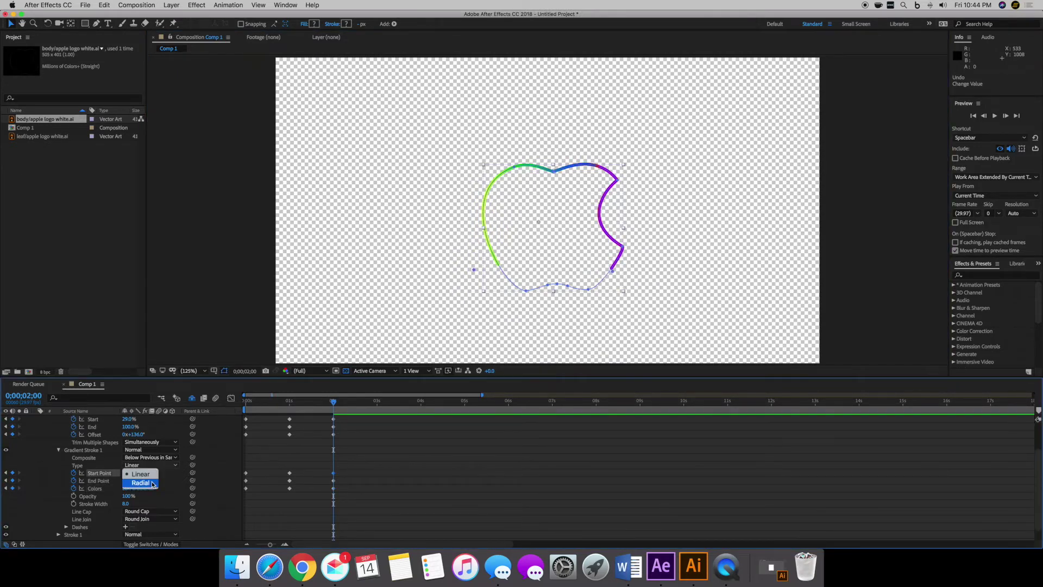
{"action": "left_click", "coordinate": [143, 473]}
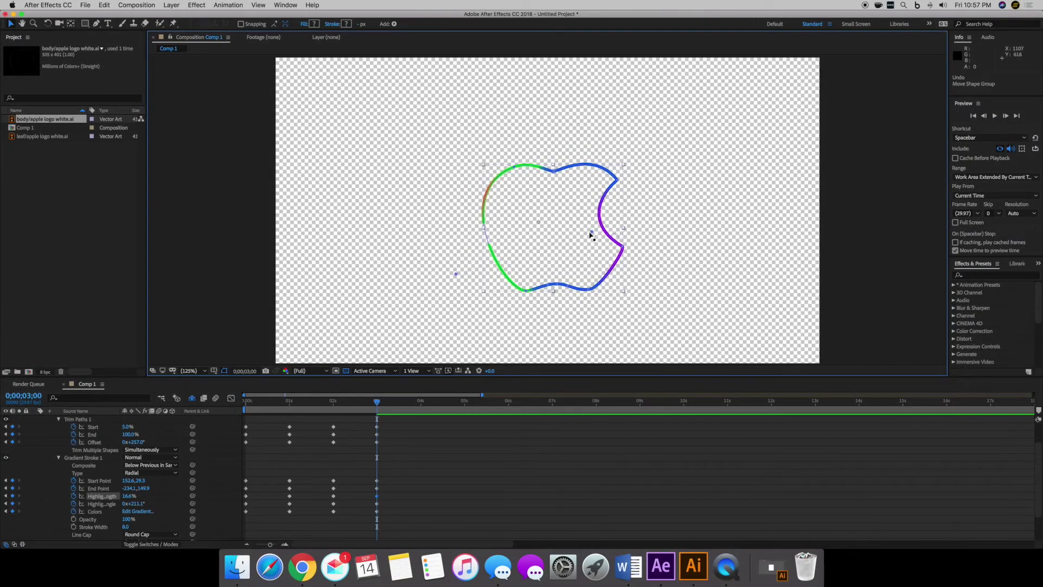
At 0;00;03;00, set the radial gradient's start point to 237.3, 65.2, highlight length 5.8%, highlight angle 223.6° and end point -98.4, 221.4
{"action": "mouse_move", "coordinate": [591, 235]}
{"action": "left_mouse_down"}
{"action": "mouse_move", "coordinate": [615, 213]}
{"action": "mouse_move", "coordinate": [627, 221]}
{"action": "mouse_move", "coordinate": [610, 239]}
{"action": "mouse_move", "coordinate": [581, 252]}
{"action": "mouse_move", "coordinate": [614, 247]}
{"action": "left_mouse_up"}
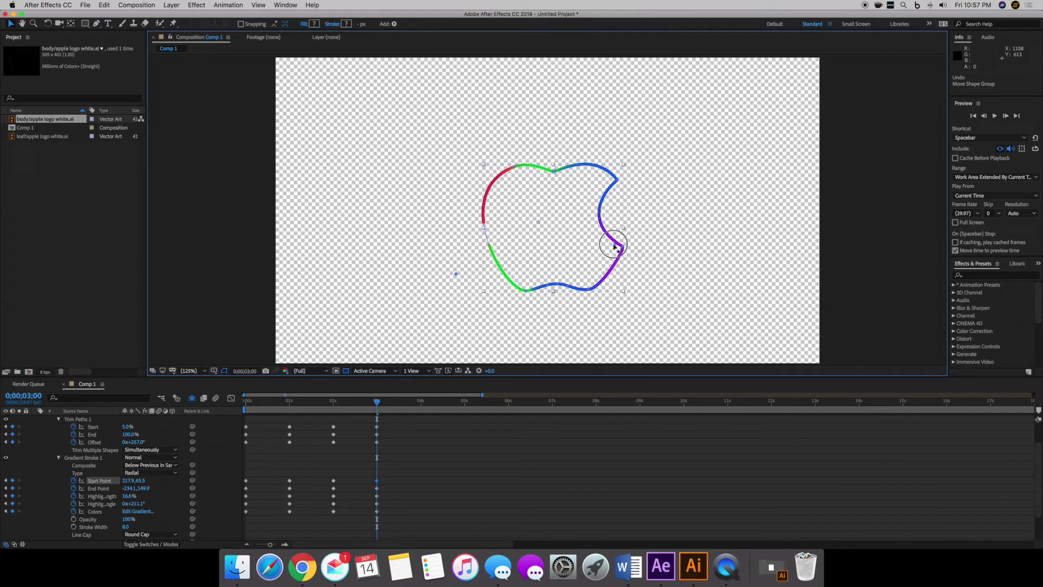
{"action": "mouse_move", "coordinate": [615, 246]}
{"action": "left_mouse_down"}
{"action": "mouse_move", "coordinate": [598, 231]}
{"action": "mouse_move", "coordinate": [622, 246]}
{"action": "left_mouse_up"}
{"action": "mouse_move", "coordinate": [609, 254]}
{"action": "left_mouse_down"}
{"action": "mouse_move", "coordinate": [598, 251]}
{"action": "mouse_move", "coordinate": [796, 226]}
{"action": "mouse_move", "coordinate": [637, 199]}
{"action": "mouse_move", "coordinate": [659, 217]}
{"action": "left_mouse_up"}
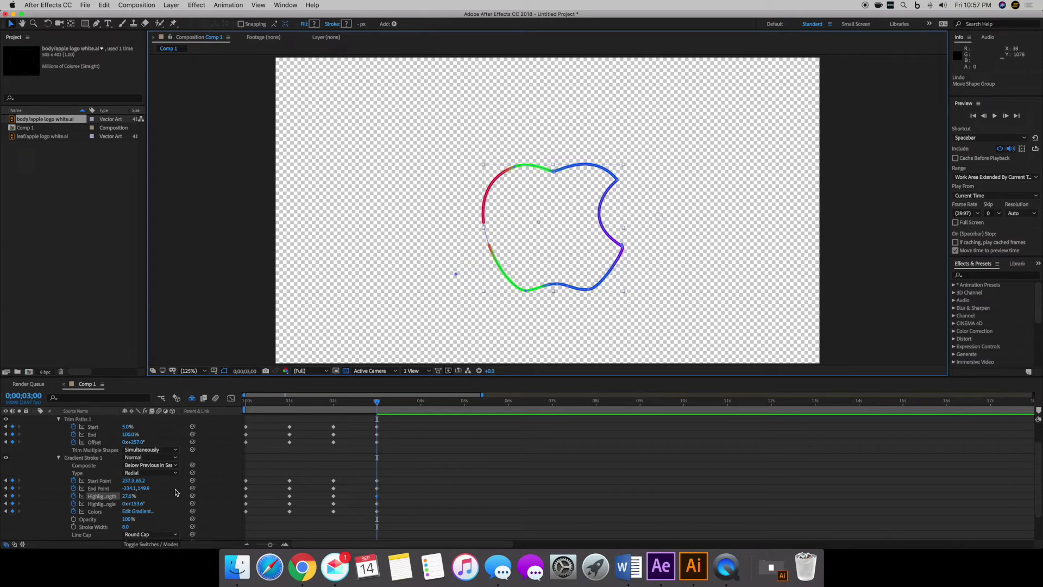
{"action": "left_click_drag", "start_coordinate": [659, 221], "coordinate": [630, 249]}
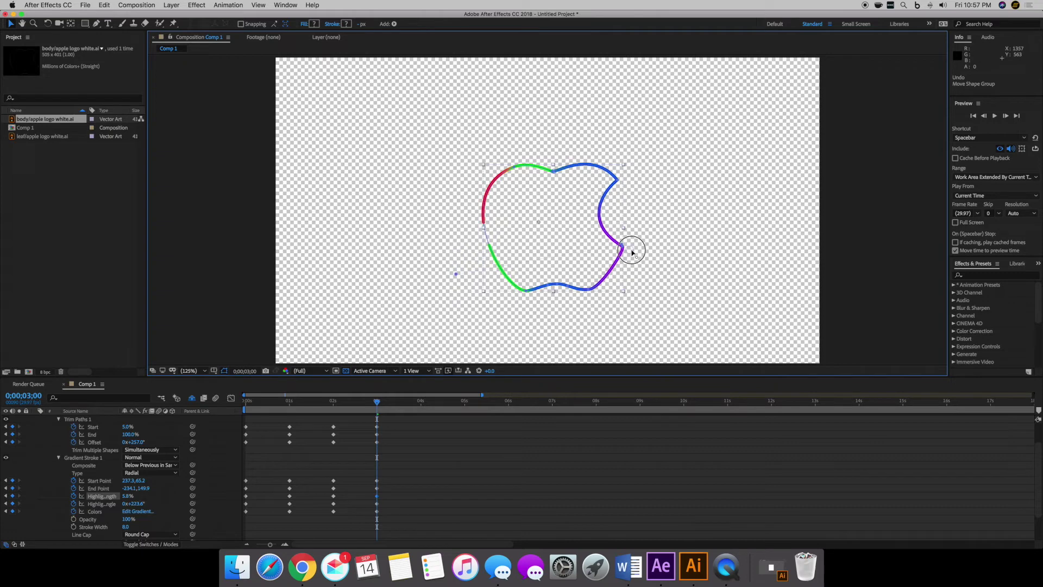
{"action": "left_click_drag", "start_coordinate": [453, 274], "coordinate": [504, 300]}
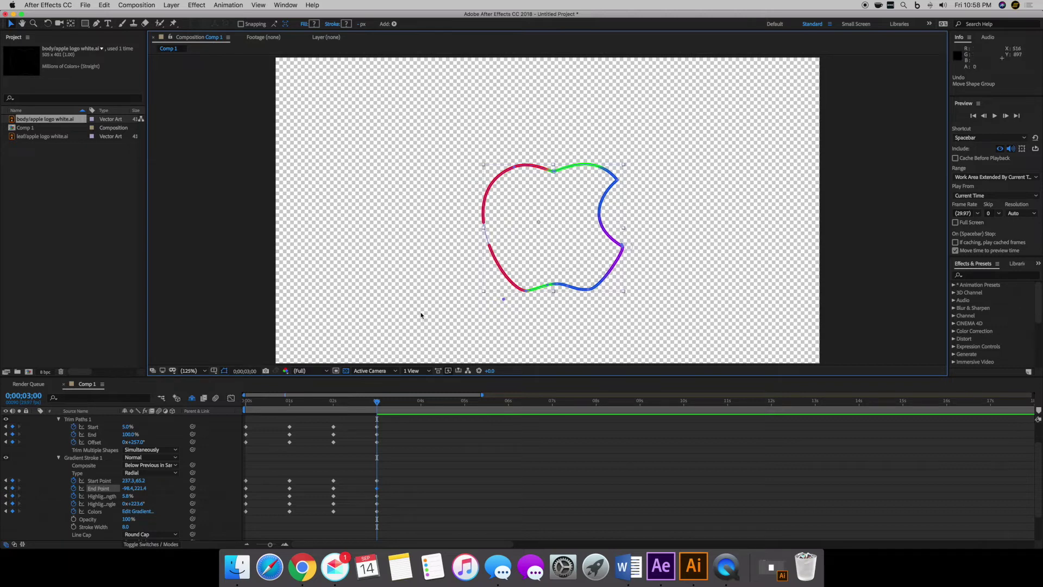
Preview the logo animation from 0;00;00;00 and stop playback
{"action": "left_click_drag", "start_coordinate": [378, 407], "coordinate": [206, 413]}
{"action": "left_click", "coordinate": [340, 308]}
{"action": "key", "text": "space"}
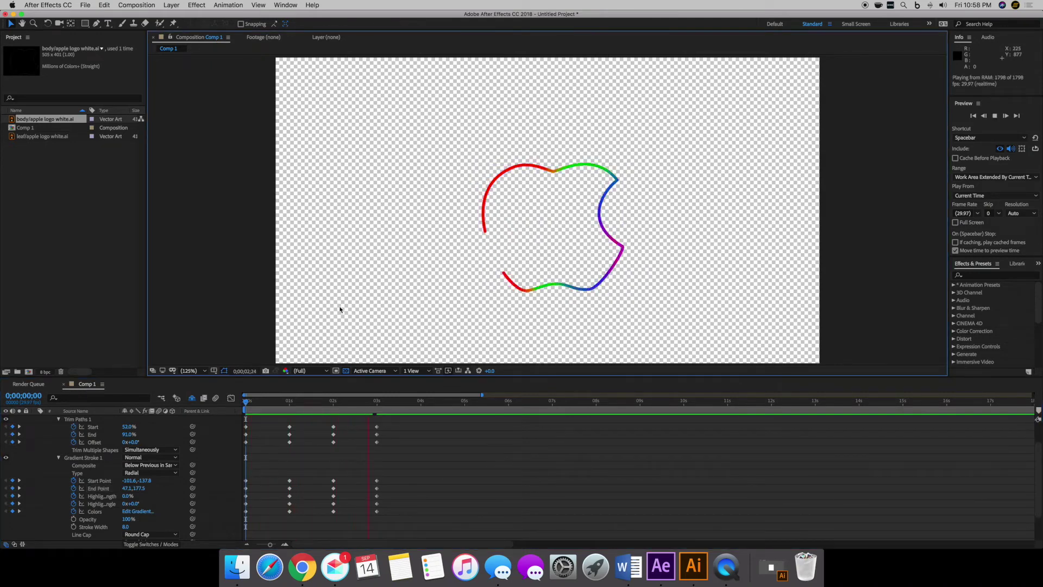
{"action": "key", "text": "space"}
At 0;00;03;00, set the gradient's start point to 237.3, 61.2 and its highlight angle to 69.6°
{"action": "left_click_drag", "start_coordinate": [416, 405], "coordinate": [377, 404]}
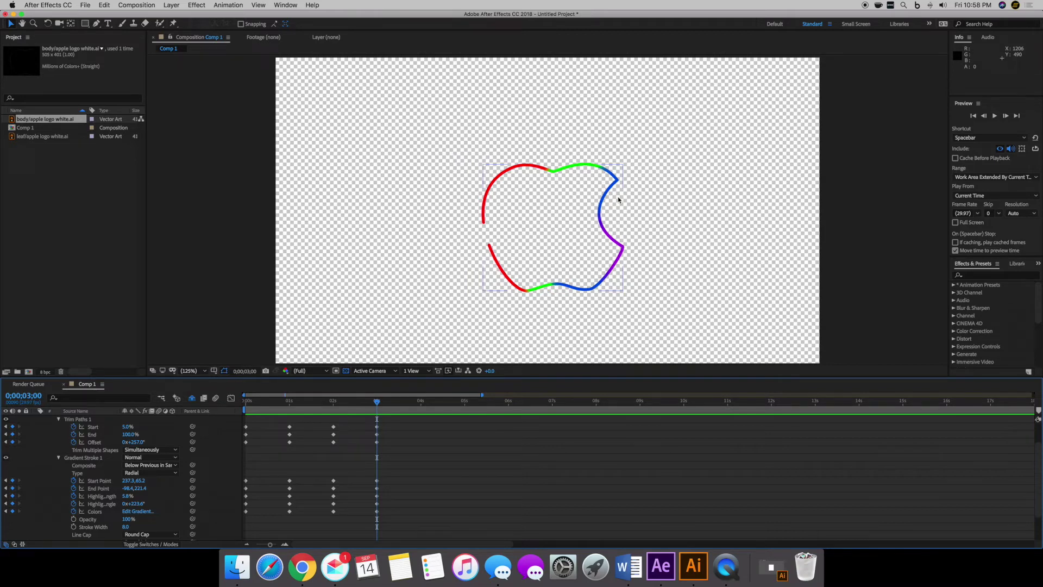
{"action": "left_click", "coordinate": [563, 215]}
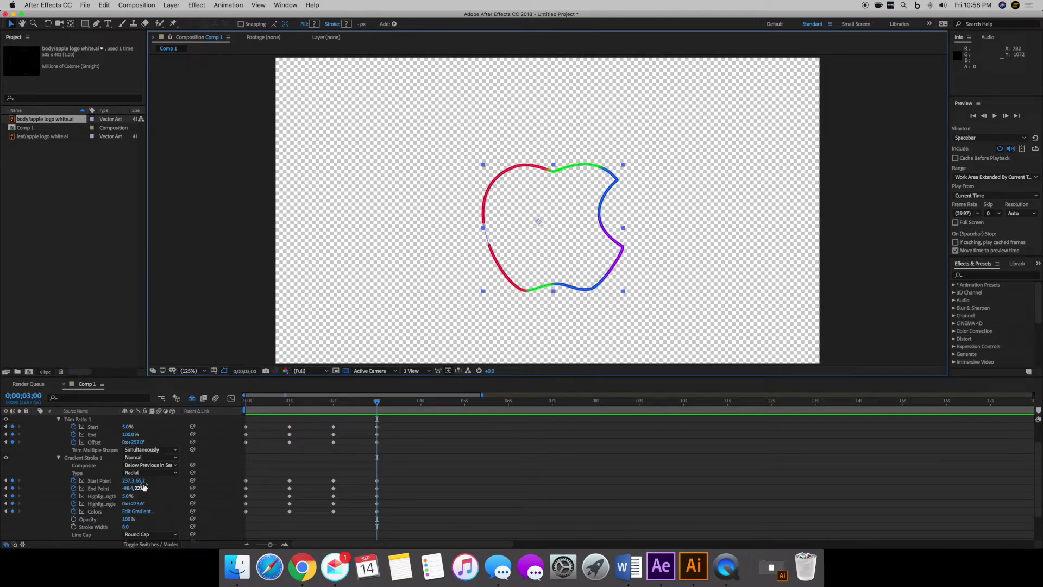
{"action": "mouse_move", "coordinate": [140, 481]}
{"action": "left_mouse_down"}
{"action": "mouse_move", "coordinate": [52, 478]}
{"action": "mouse_move", "coordinate": [142, 480]}
{"action": "left_mouse_up"}
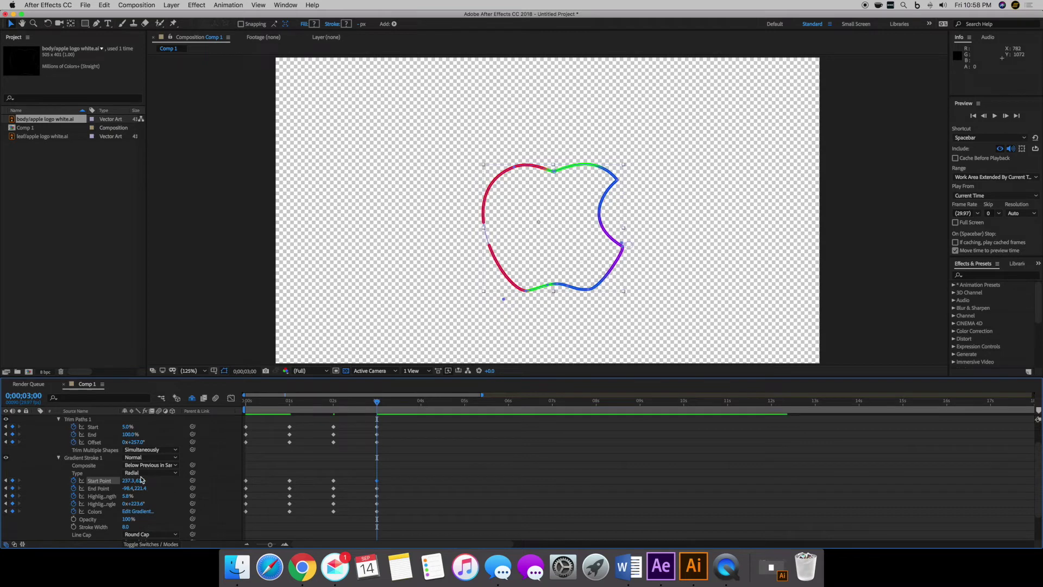
{"action": "mouse_move", "coordinate": [134, 504]}
{"action": "left_mouse_down"}
{"action": "mouse_move", "coordinate": [172, 507]}
{"action": "mouse_move", "coordinate": [31, 501]}
{"action": "mouse_move", "coordinate": [133, 498]}
{"action": "mouse_move", "coordinate": [166, 513]}
{"action": "mouse_move", "coordinate": [113, 501]}
{"action": "mouse_move", "coordinate": [163, 508]}
{"action": "mouse_move", "coordinate": [140, 505]}
{"action": "mouse_move", "coordinate": [153, 506]}
{"action": "left_mouse_up"}
{"action": "left_click", "coordinate": [125, 504]}
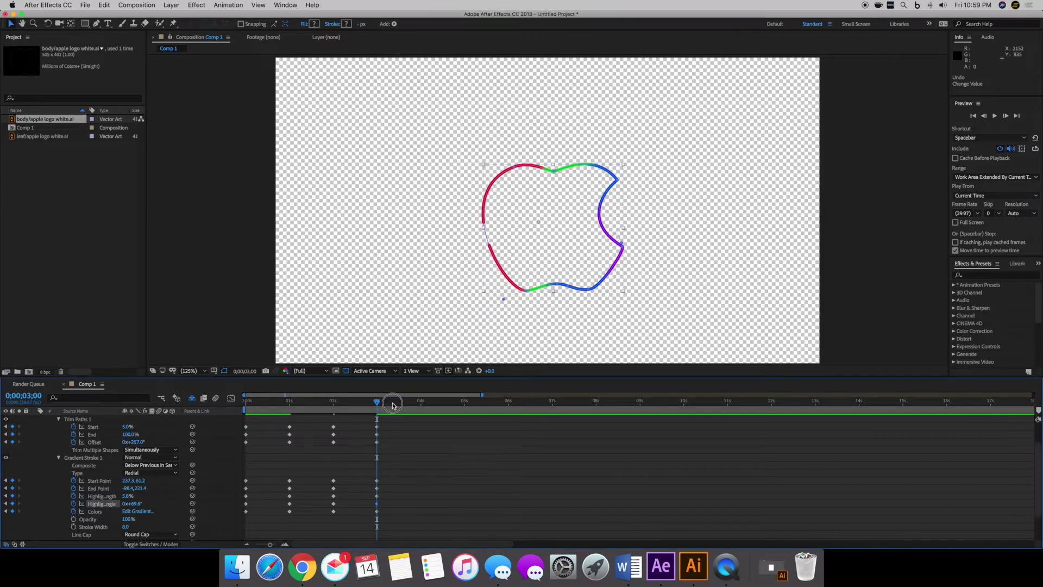
Keyframe Trim Paths 1 at 0;00;04;00 with Start 0%, End 100% and Offset 271°
{"action": "left_click_drag", "start_coordinate": [378, 404], "coordinate": [423, 407]}
{"action": "scroll", "coordinate": [158, 445], "scroll_direction": "up", "scroll_amount": 3}
{"action": "scroll", "coordinate": [158, 445], "scroll_direction": "down", "scroll_amount": 3}
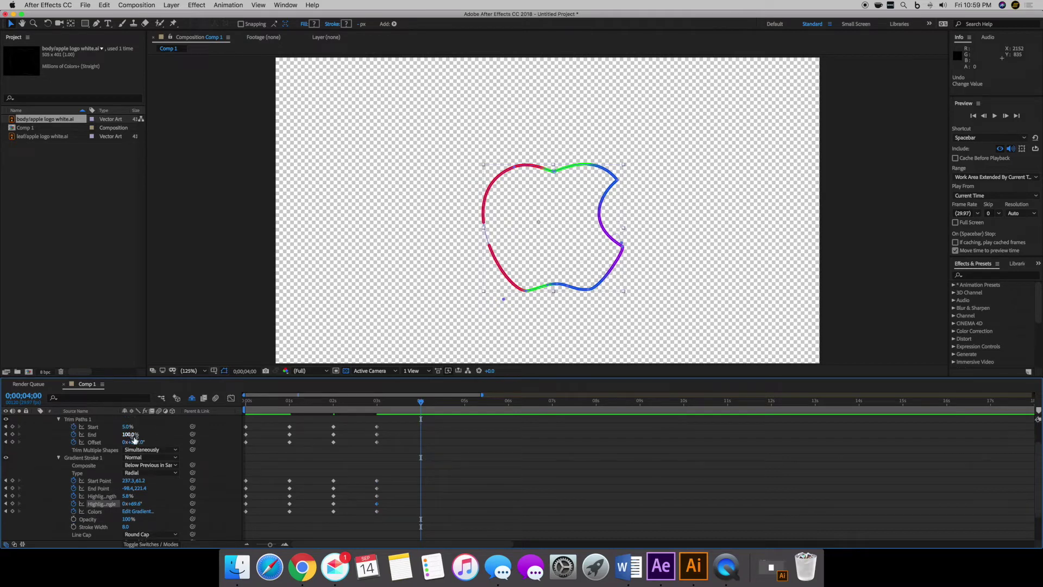
{"action": "left_click_drag", "start_coordinate": [134, 443], "coordinate": [123, 432]}
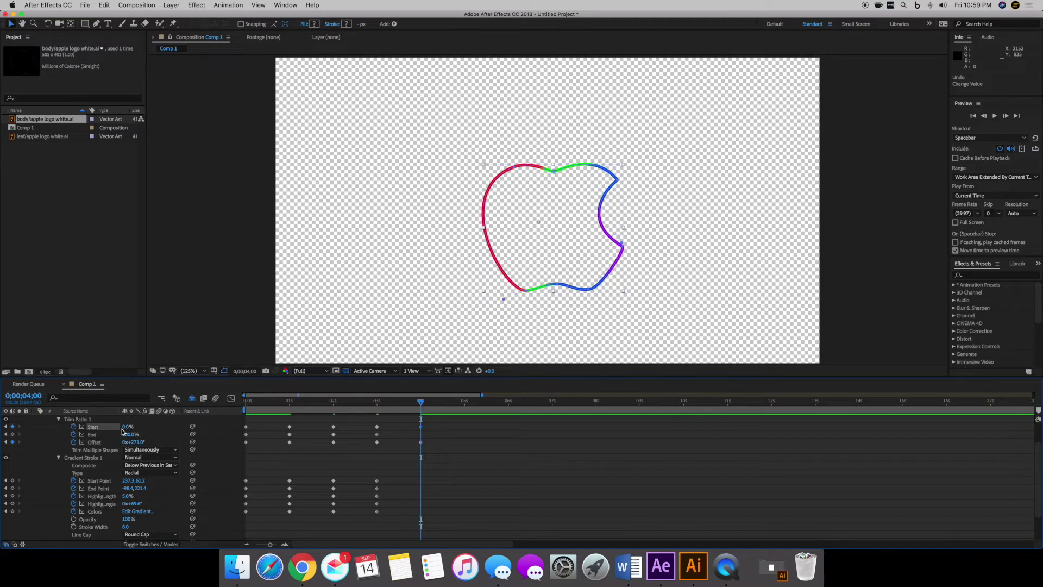
{"action": "left_click", "coordinate": [10, 434]}
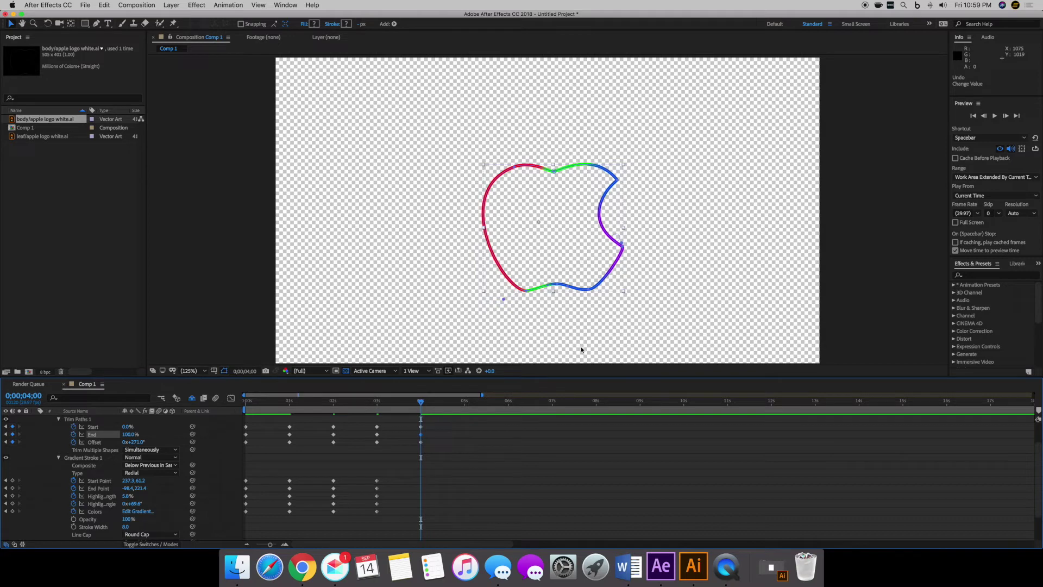
Preview the outline closing between the 3-second and 4-second keyframes
{"action": "mouse_move", "coordinate": [420, 405]}
{"action": "left_mouse_down"}
{"action": "mouse_move", "coordinate": [357, 405]}
{"action": "mouse_move", "coordinate": [375, 405]}
{"action": "left_mouse_up"}
{"action": "key", "text": "space"}
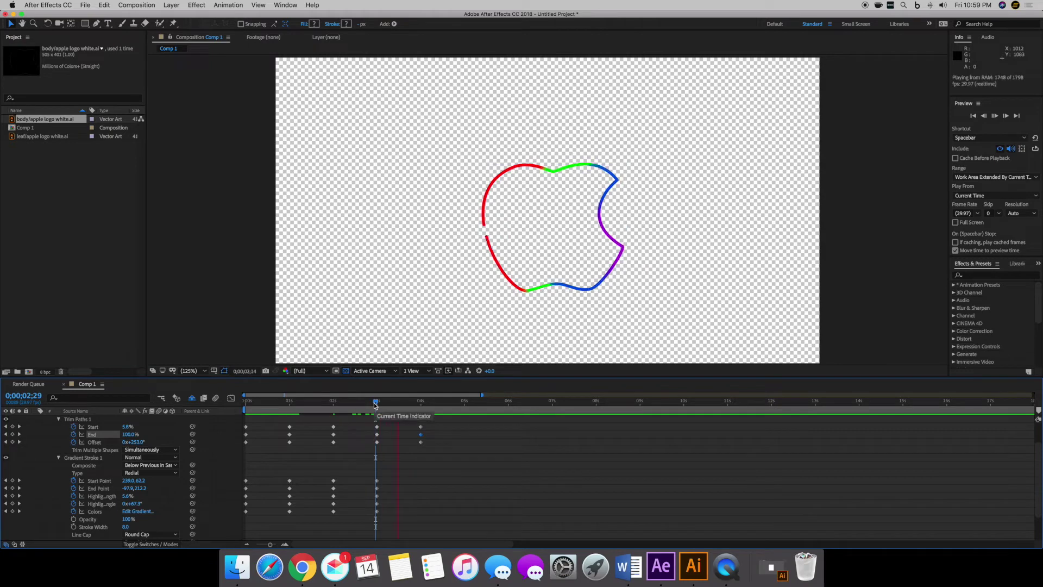
{"action": "key", "text": "space"}
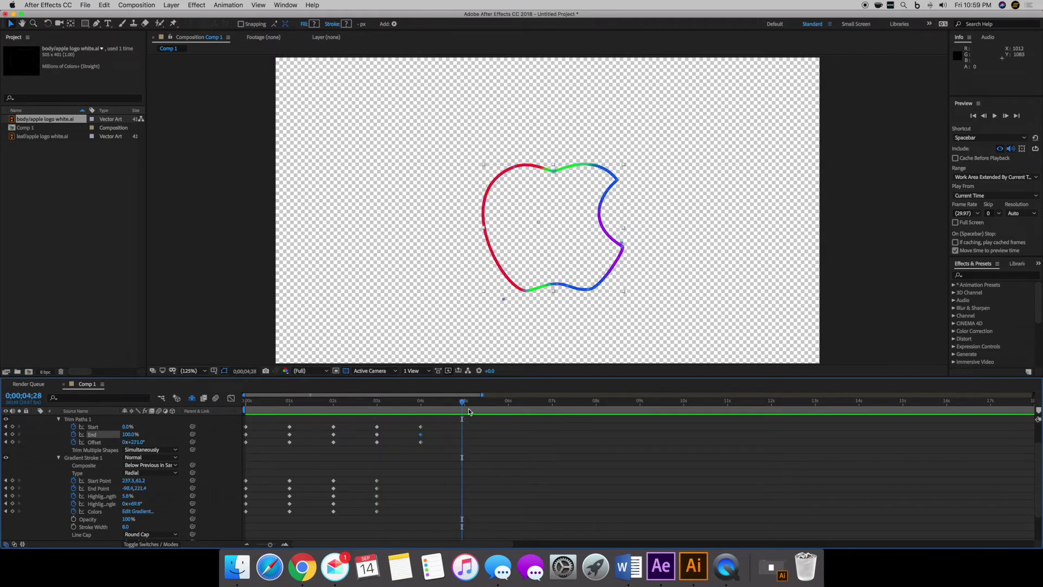
Try to add a yellow stop beside the orange one in the gradient colours at 0;00;04;00
{"action": "left_click_drag", "start_coordinate": [470, 411], "coordinate": [421, 410]}
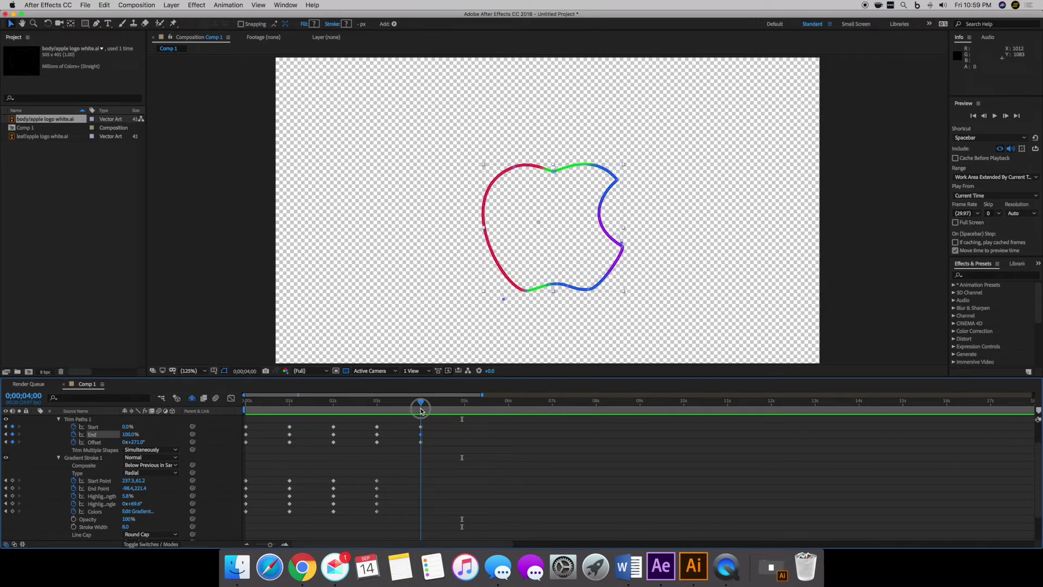
{"action": "left_click_drag", "start_coordinate": [421, 410], "coordinate": [421, 410]}
{"action": "left_click", "coordinate": [138, 511]}
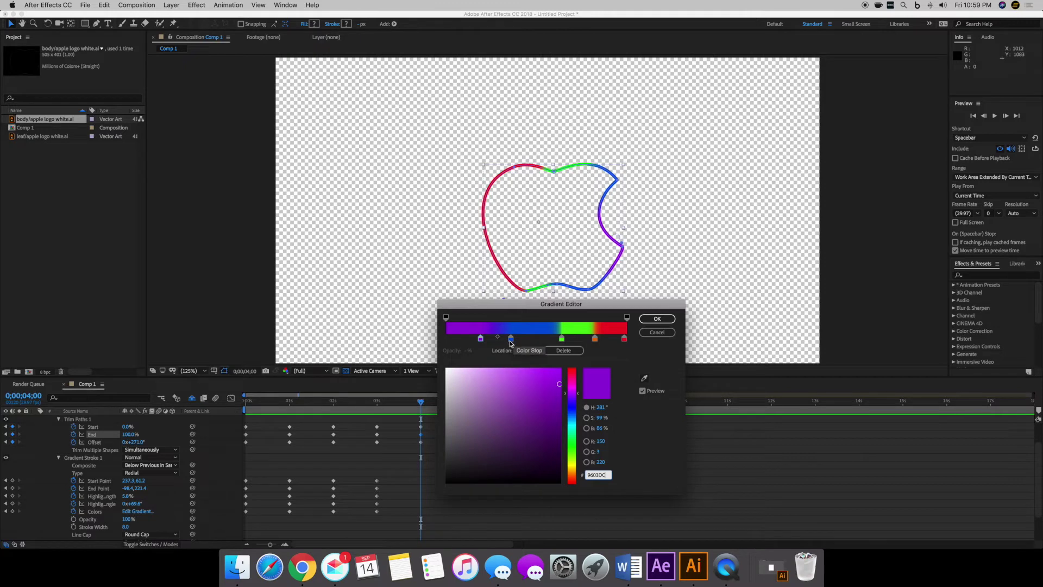
{"action": "left_click", "coordinate": [609, 339]}
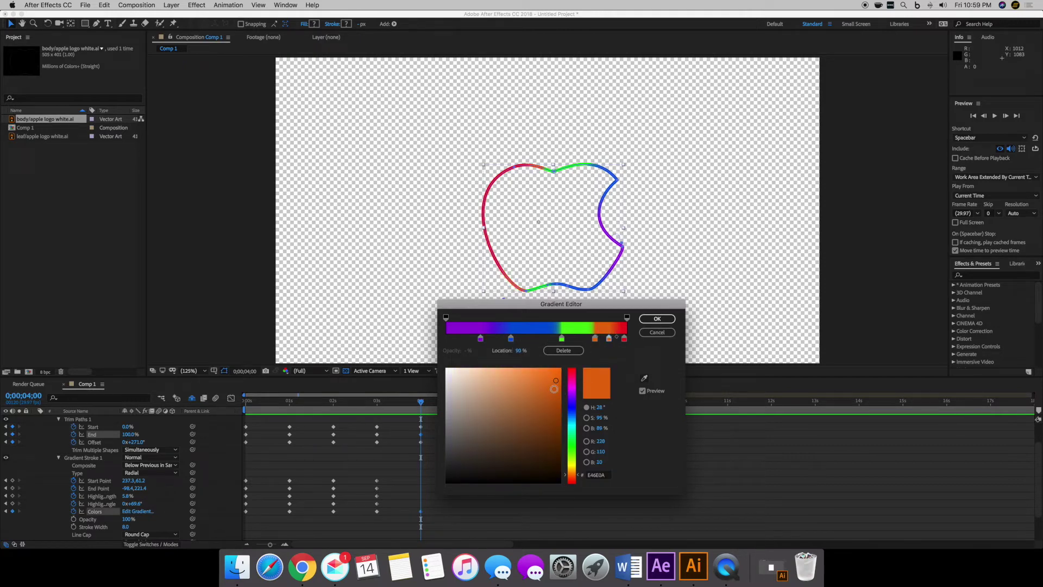
{"action": "left_click_drag", "start_coordinate": [571, 472], "coordinate": [571, 466]}
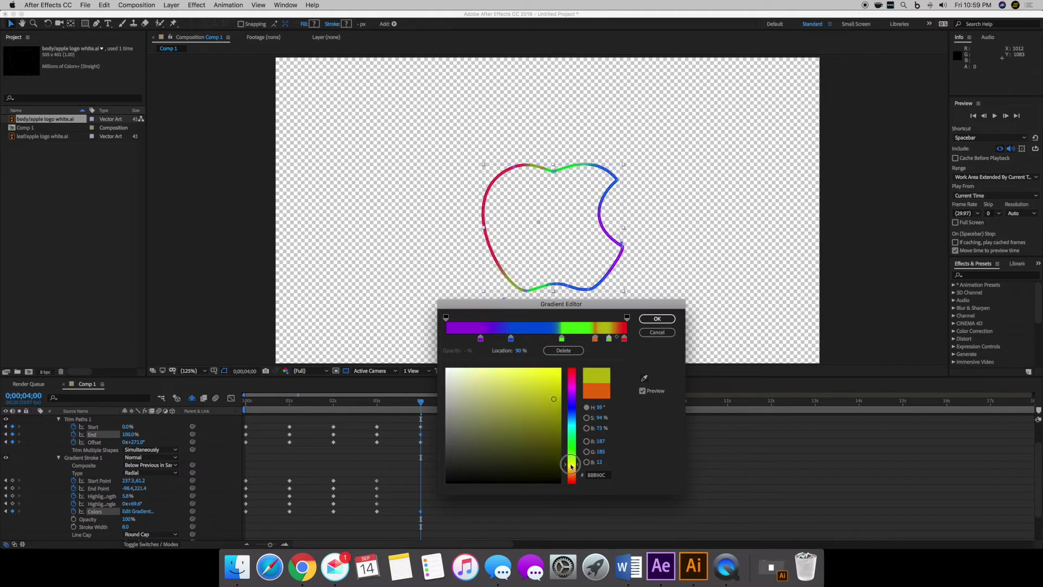
{"action": "left_click_drag", "start_coordinate": [553, 390], "coordinate": [544, 376]}
{"action": "mouse_move", "coordinate": [612, 341]}
{"action": "left_mouse_down"}
{"action": "mouse_move", "coordinate": [580, 341]}
{"action": "mouse_move", "coordinate": [628, 342]}
{"action": "mouse_move", "coordinate": [593, 342]}
{"action": "left_mouse_up"}
{"action": "left_click", "coordinate": [657, 319]}
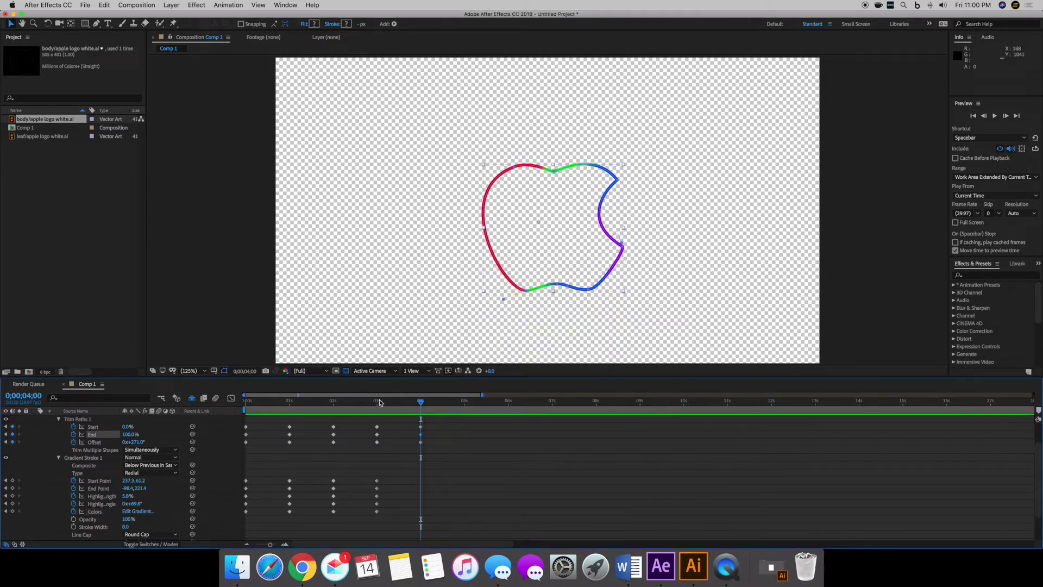
Play the completed body animation from the beginning
{"action": "left_click_drag", "start_coordinate": [420, 403], "coordinate": [246, 402]}
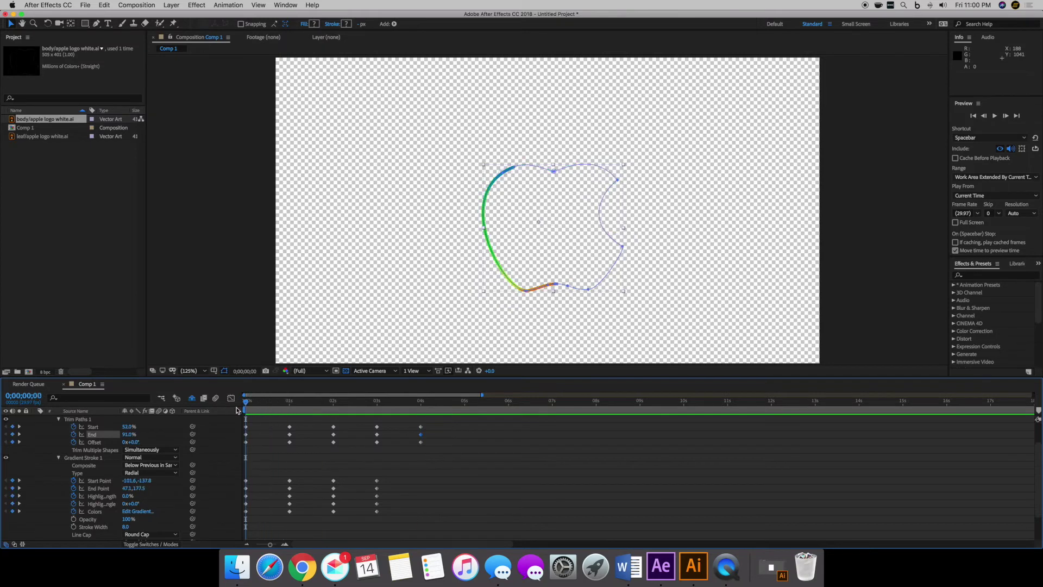
{"action": "left_click", "coordinate": [234, 306]}
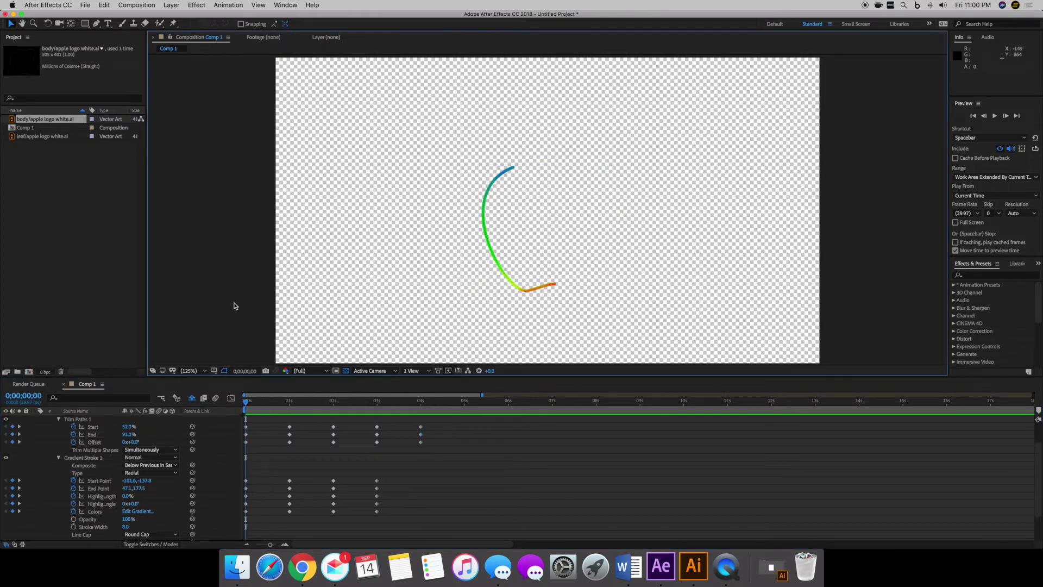
{"action": "key", "text": "space"}
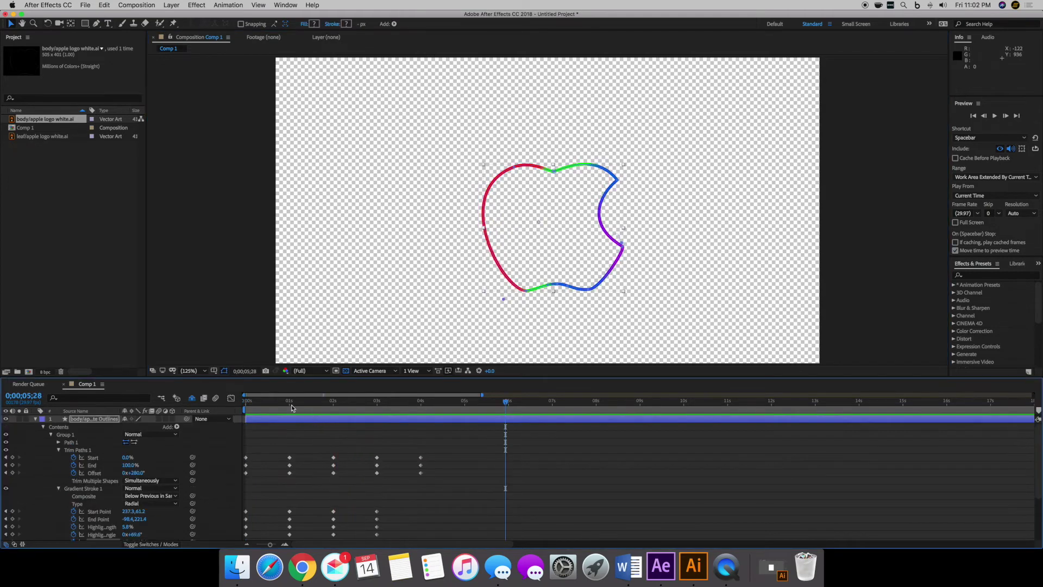
Collapse and lock the body outlines layer, hide it from the timeline as a shy layer, and scrub through the body animation
{"action": "mouse_move", "coordinate": [291, 406]}
{"action": "left_mouse_down"}
{"action": "mouse_move", "coordinate": [228, 408]}
{"action": "mouse_move", "coordinate": [507, 412]}
{"action": "mouse_move", "coordinate": [227, 399]}
{"action": "left_mouse_up"}
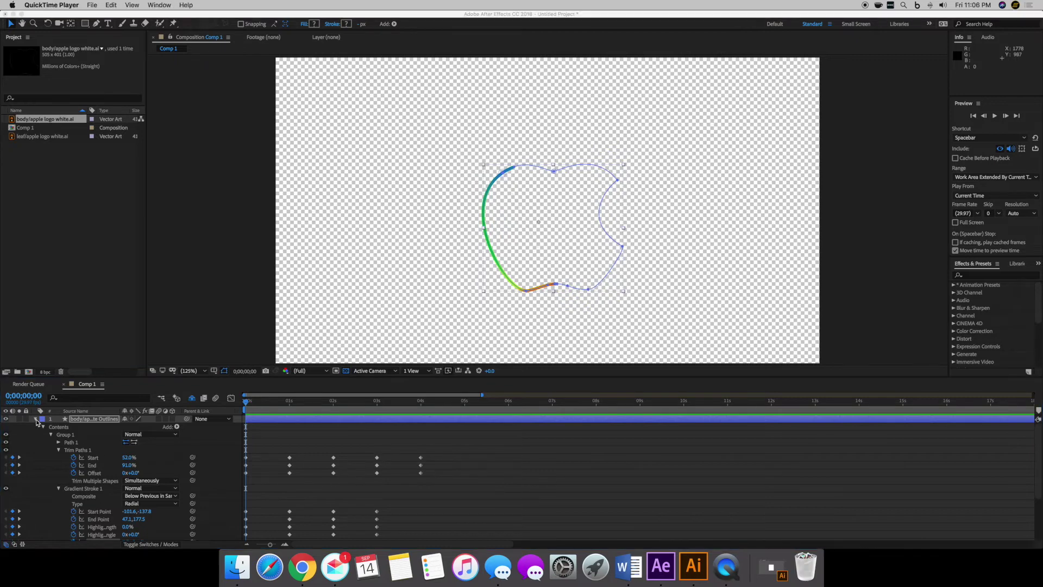
{"action": "left_click", "coordinate": [36, 422]}
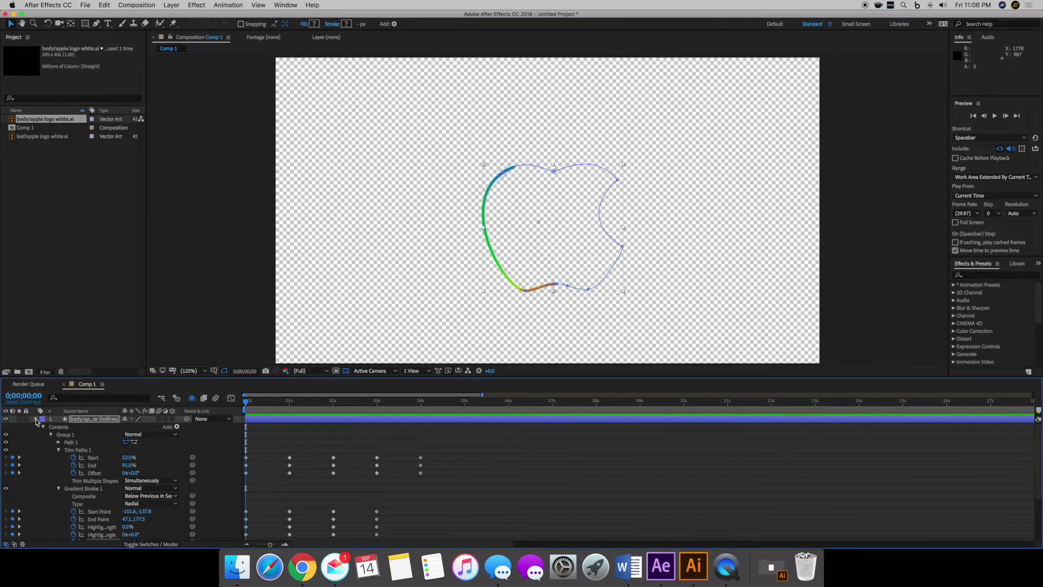
{"action": "left_click", "coordinate": [36, 419]}
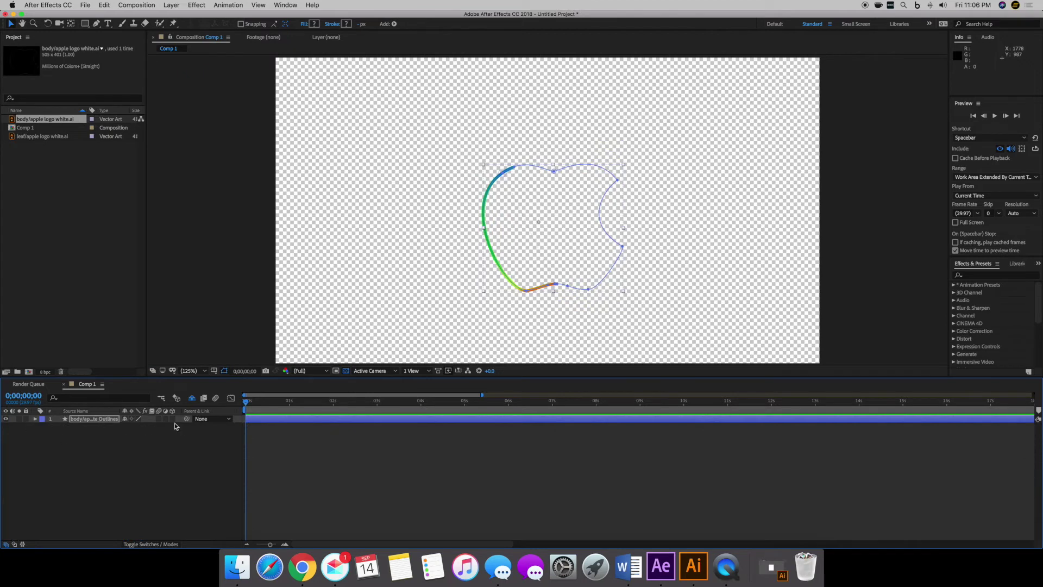
{"action": "left_click", "coordinate": [125, 419]}
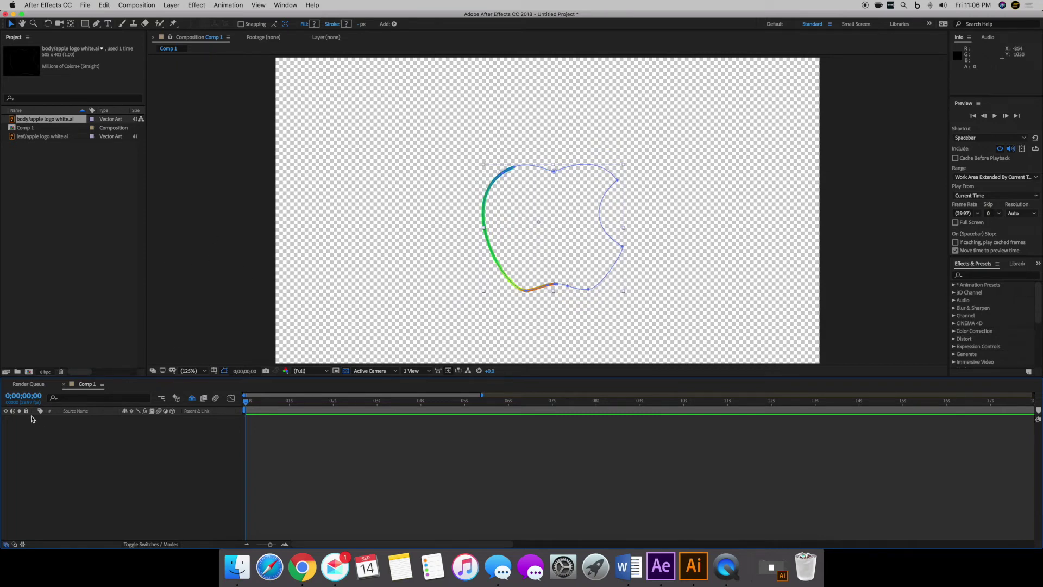
{"action": "left_click", "coordinate": [192, 398]}
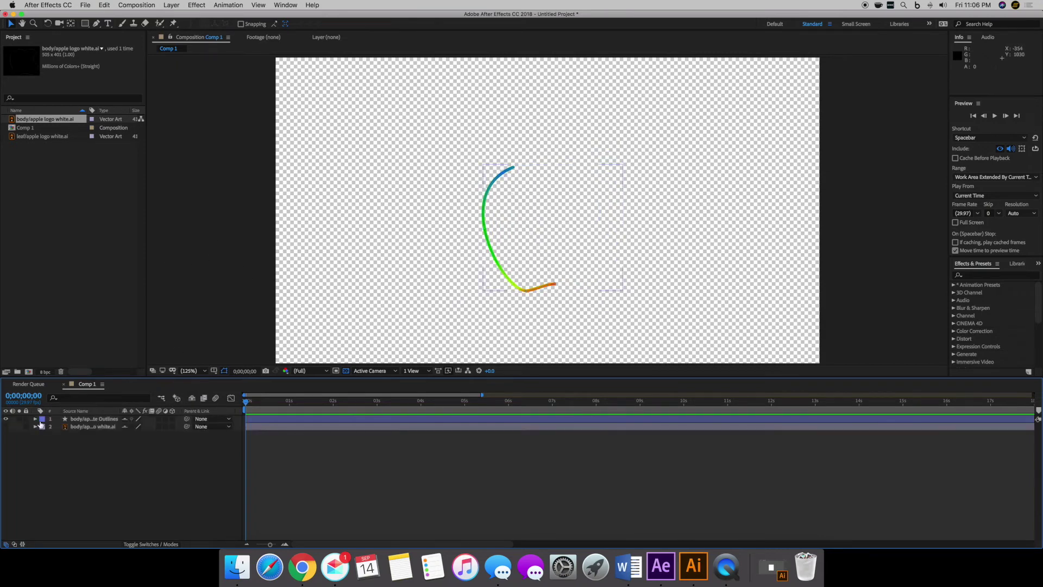
{"action": "left_click", "coordinate": [26, 419]}
{"action": "left_click", "coordinate": [192, 398]}
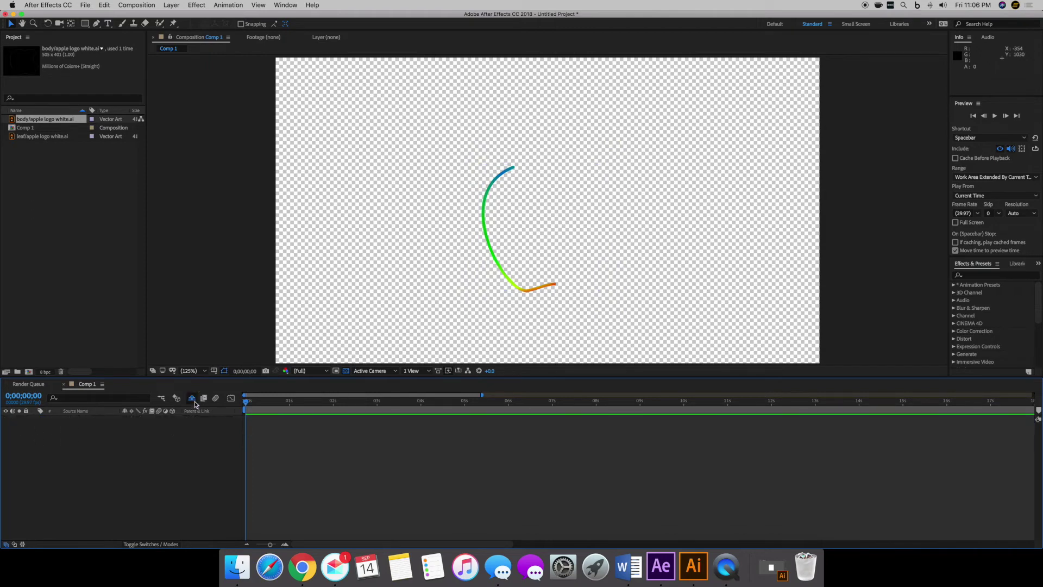
{"action": "mouse_move", "coordinate": [251, 403]}
{"action": "left_mouse_down"}
{"action": "mouse_move", "coordinate": [563, 419]}
{"action": "mouse_move", "coordinate": [659, 412]}
{"action": "mouse_move", "coordinate": [292, 419]}
{"action": "mouse_move", "coordinate": [484, 434]}
{"action": "left_mouse_up"}
{"action": "mouse_move", "coordinate": [403, 436]}
{"action": "left_mouse_down"}
{"action": "mouse_move", "coordinate": [291, 421]}
{"action": "mouse_move", "coordinate": [457, 430]}
{"action": "mouse_move", "coordinate": [204, 411]}
{"action": "left_mouse_up"}
Add leaf/apple logo white.ai to Comp 1 and set its scale to 124%
{"action": "left_click", "coordinate": [30, 138]}
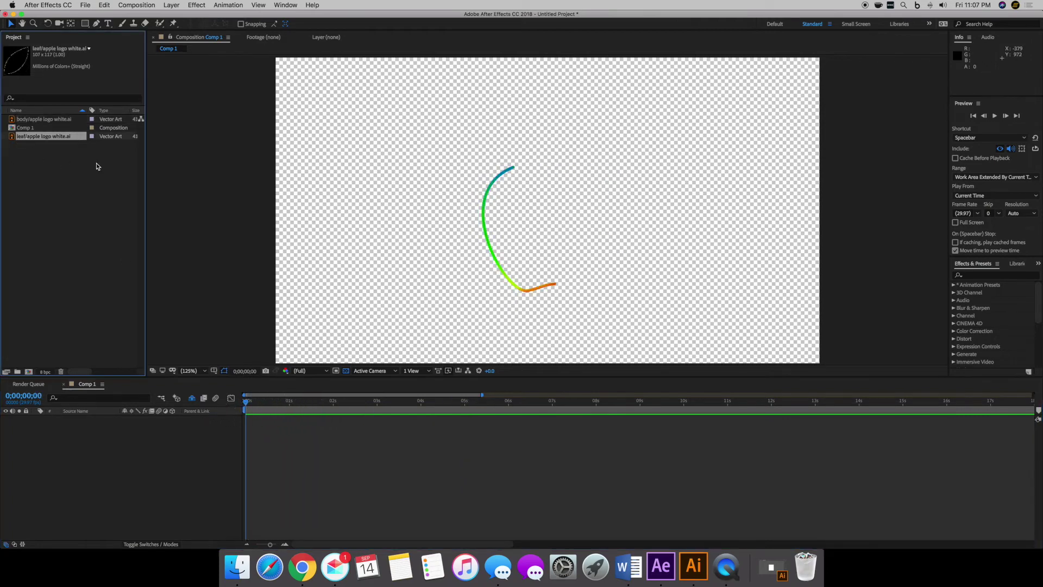
{"action": "left_click_drag", "start_coordinate": [44, 138], "coordinate": [110, 436]}
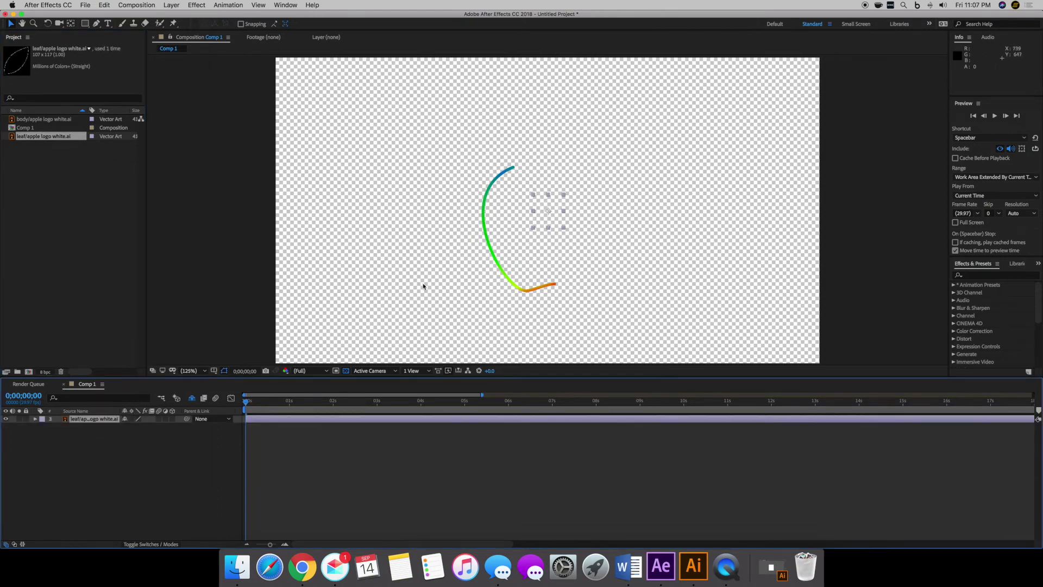
{"action": "key", "text": "s"}
{"action": "left_click", "coordinate": [147, 428]}
{"action": "type", "text": "124"}
{"action": "key", "text": "Return"}
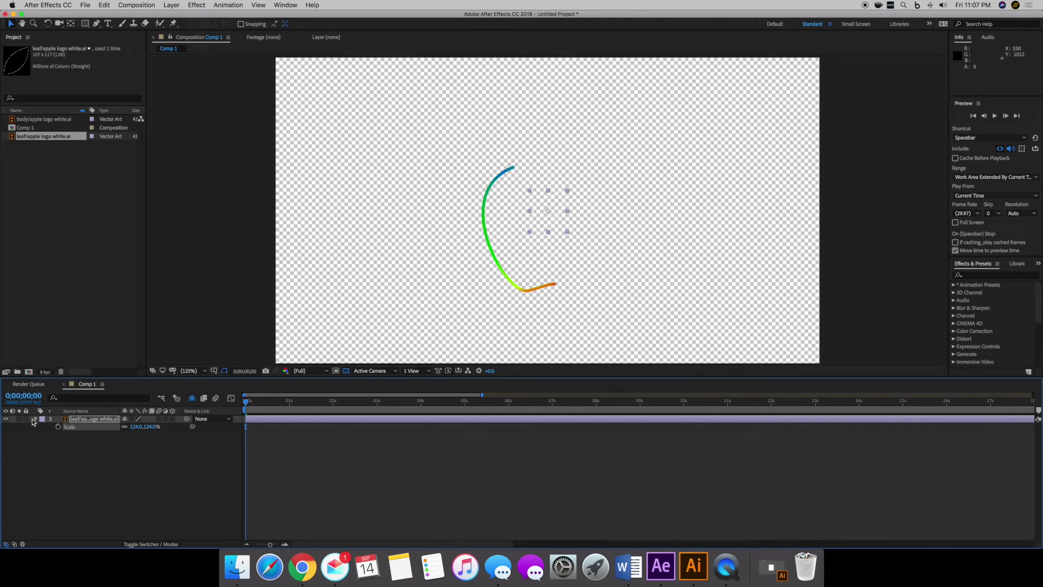
{"action": "left_click", "coordinate": [36, 419]}
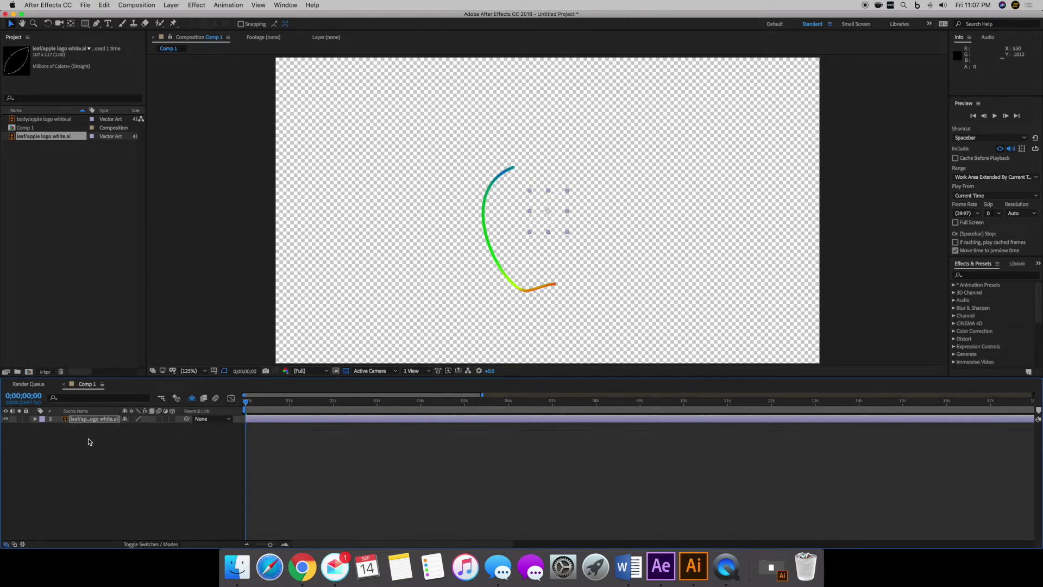
Create shapes from the leaf vector layer and hide the original leaf artwork layer from the timeline as shy
{"action": "right_click", "coordinate": [97, 421]}
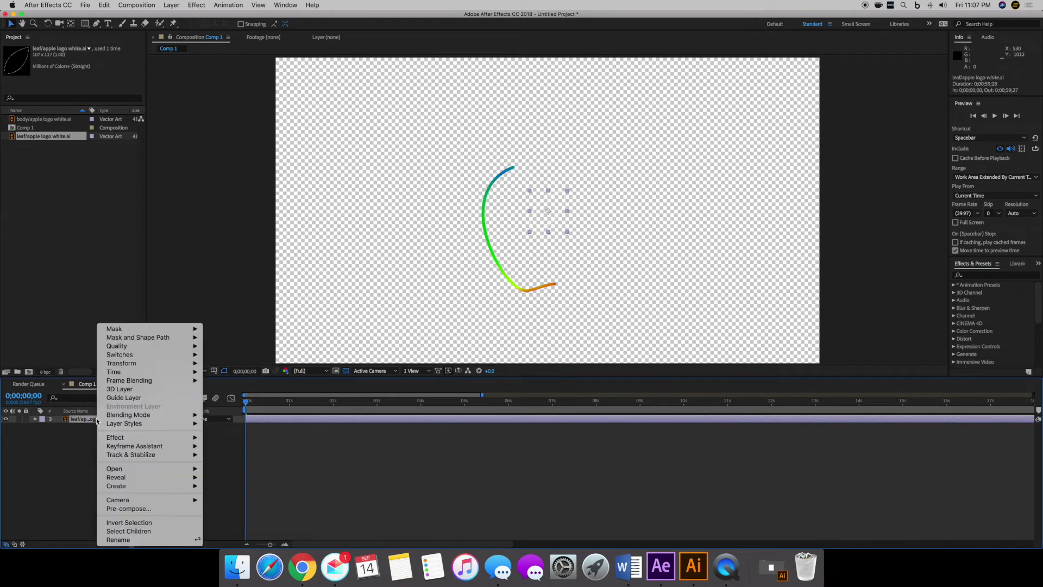
{"action": "mouse_move", "coordinate": [151, 492]}
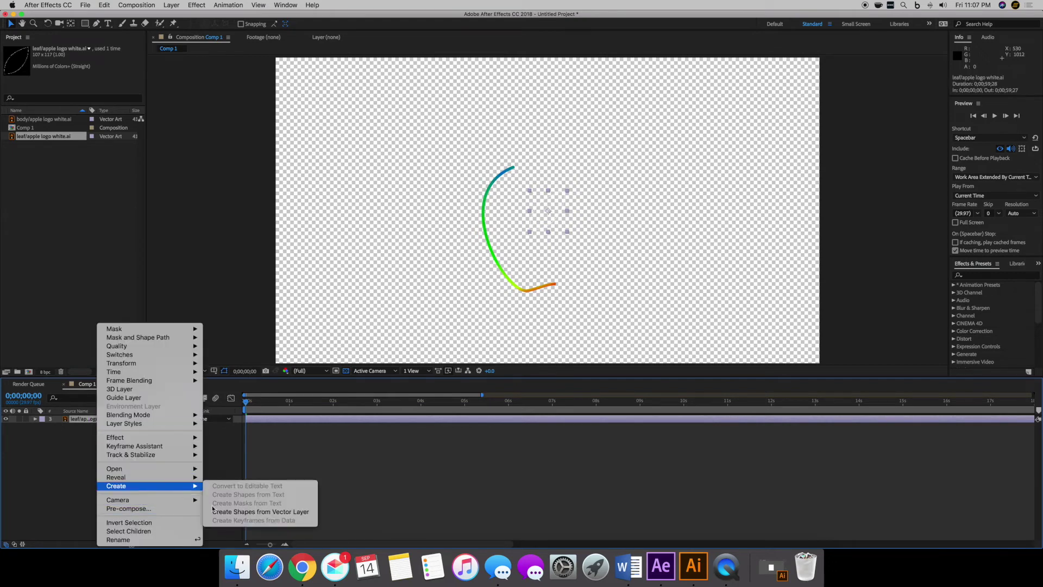
{"action": "left_click", "coordinate": [247, 512]}
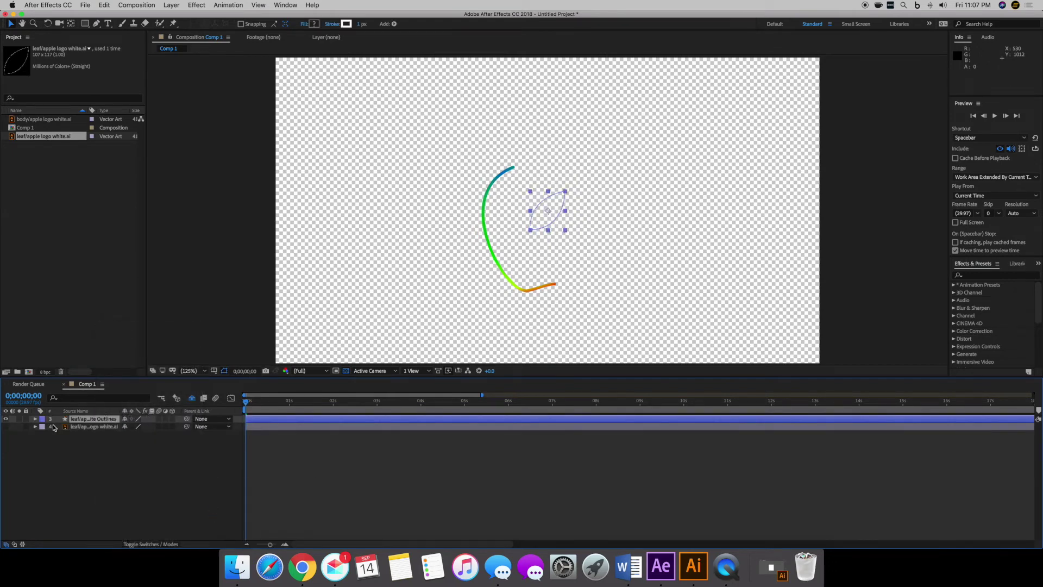
{"action": "left_click", "coordinate": [125, 427]}
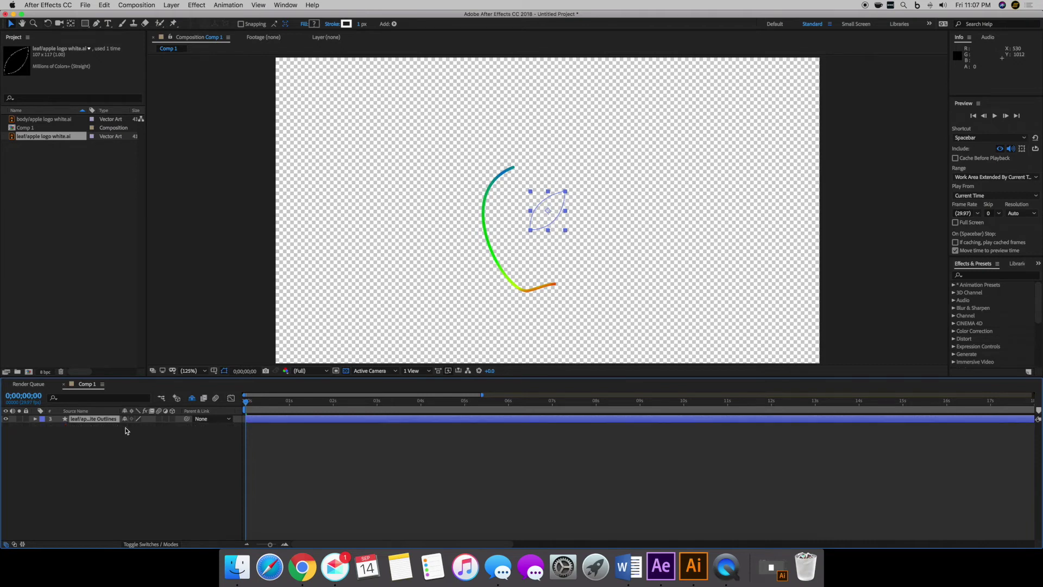
Set the stroke colour of the leaf outlines layer's Group 1 to black (000000)
{"action": "left_click", "coordinate": [35, 418]}
{"action": "left_click", "coordinate": [43, 427]}
{"action": "left_click", "coordinate": [51, 435]}
{"action": "left_click", "coordinate": [58, 450]}
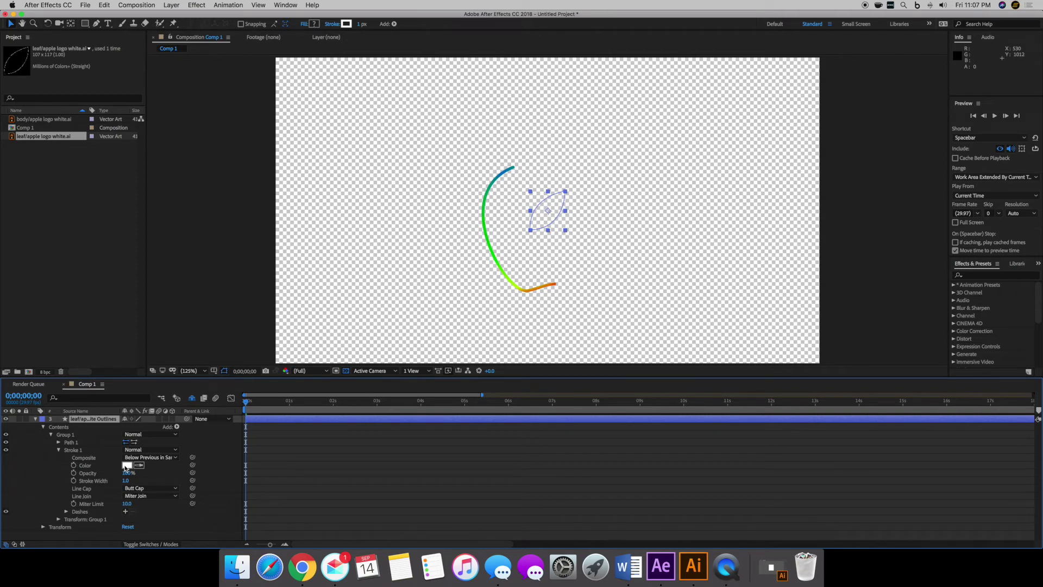
{"action": "left_click", "coordinate": [127, 466]}
{"action": "left_click_drag", "start_coordinate": [450, 405], "coordinate": [330, 473]}
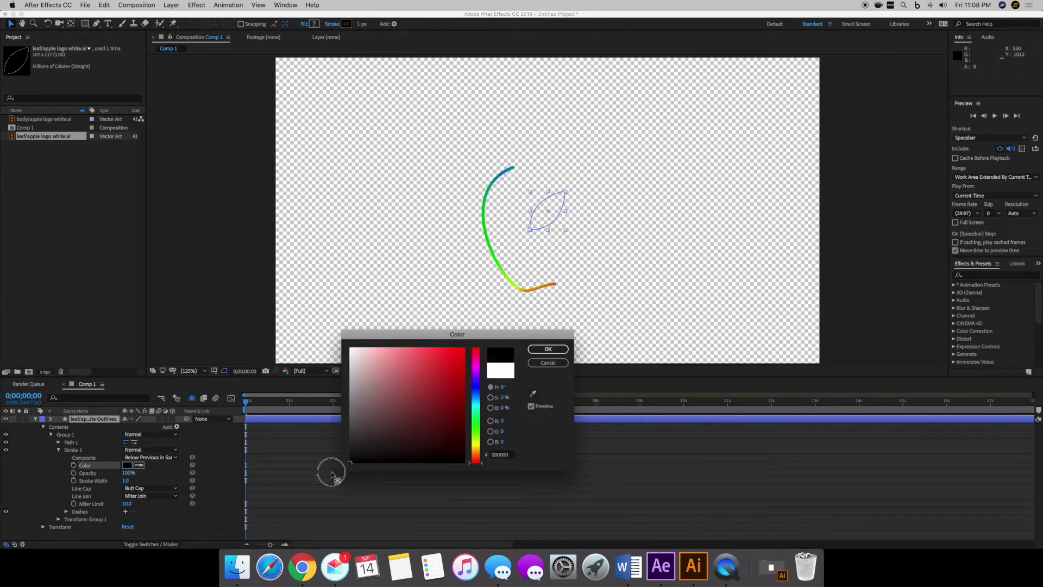
{"action": "left_click", "coordinate": [548, 348]}
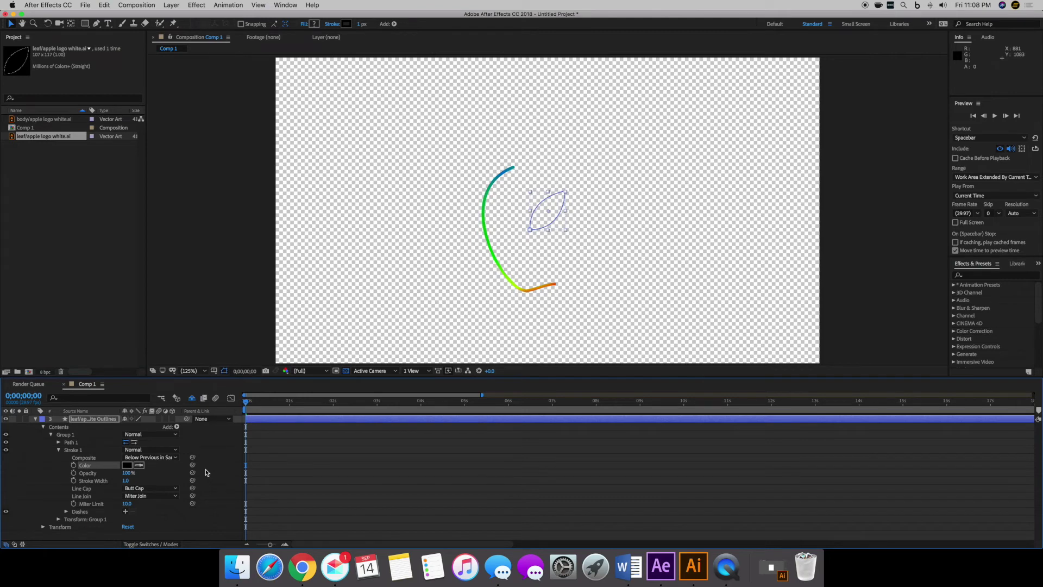
Set the leaf's Stroke 1 to width 8 with Round Cap and Round Join
{"action": "left_click", "coordinate": [125, 481]}
{"action": "type", "text": "8"}
{"action": "key", "text": "Return"}
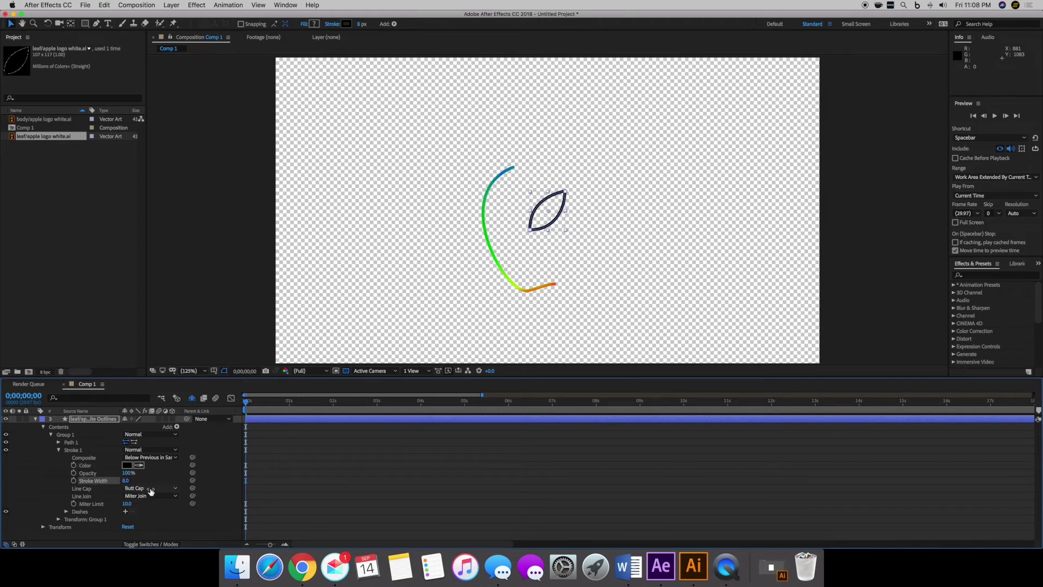
{"action": "left_click", "coordinate": [150, 488]}
{"action": "left_click", "coordinate": [147, 506]}
{"action": "left_click", "coordinate": [150, 496]}
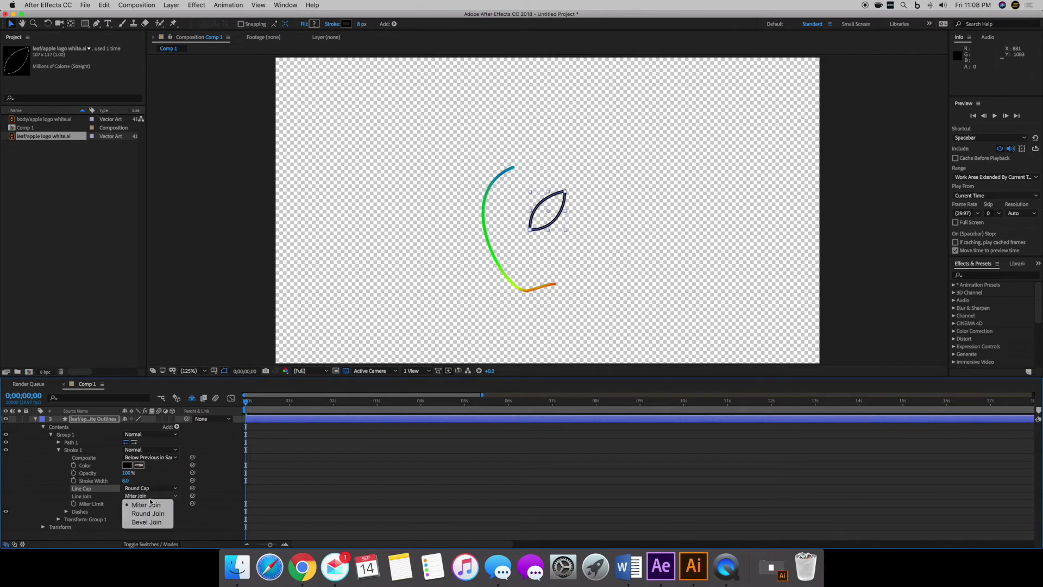
{"action": "left_click", "coordinate": [151, 514]}
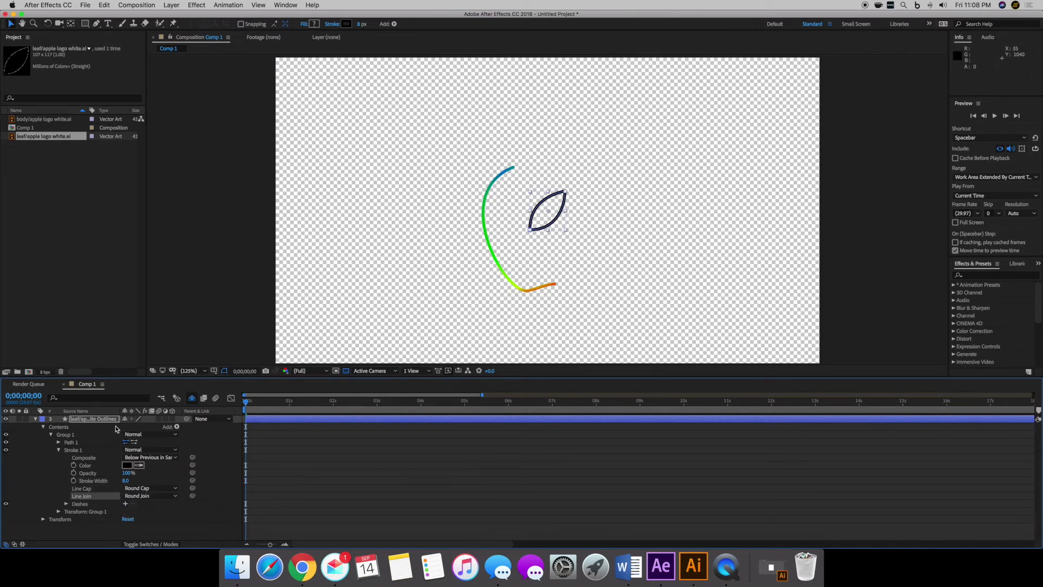
Position the leaf just above the notch of the completed apple body, using the frame at 0;00;05;06 as reference
{"action": "left_click_drag", "start_coordinate": [549, 217], "coordinate": [554, 200]}
{"action": "key", "text": "space"}
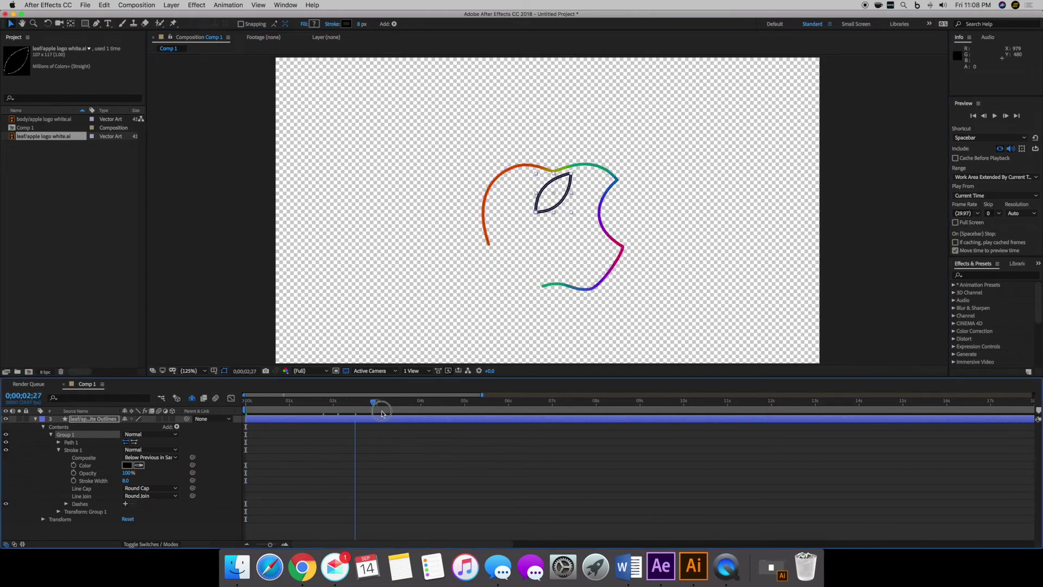
{"action": "left_click_drag", "start_coordinate": [561, 190], "coordinate": [576, 140]}
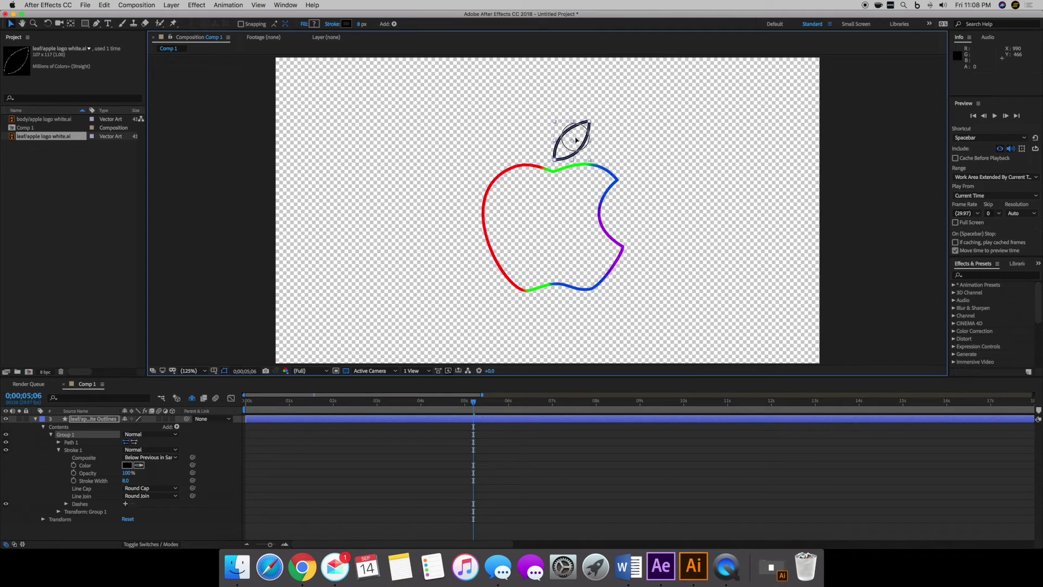
{"action": "left_click", "coordinate": [670, 158]}
{"action": "left_click", "coordinate": [587, 148]}
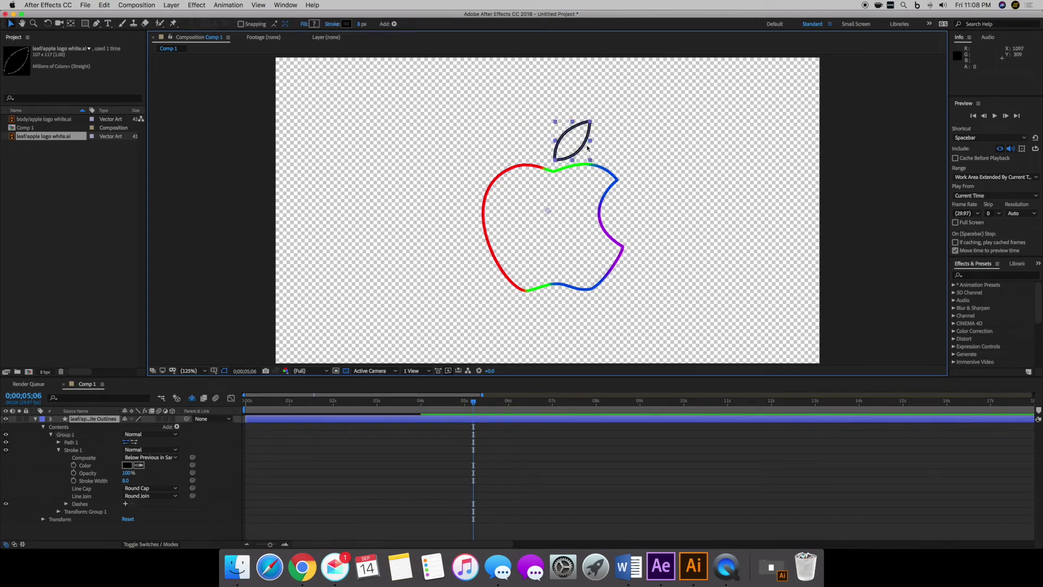
{"action": "left_click_drag", "start_coordinate": [587, 148], "coordinate": [582, 148]}
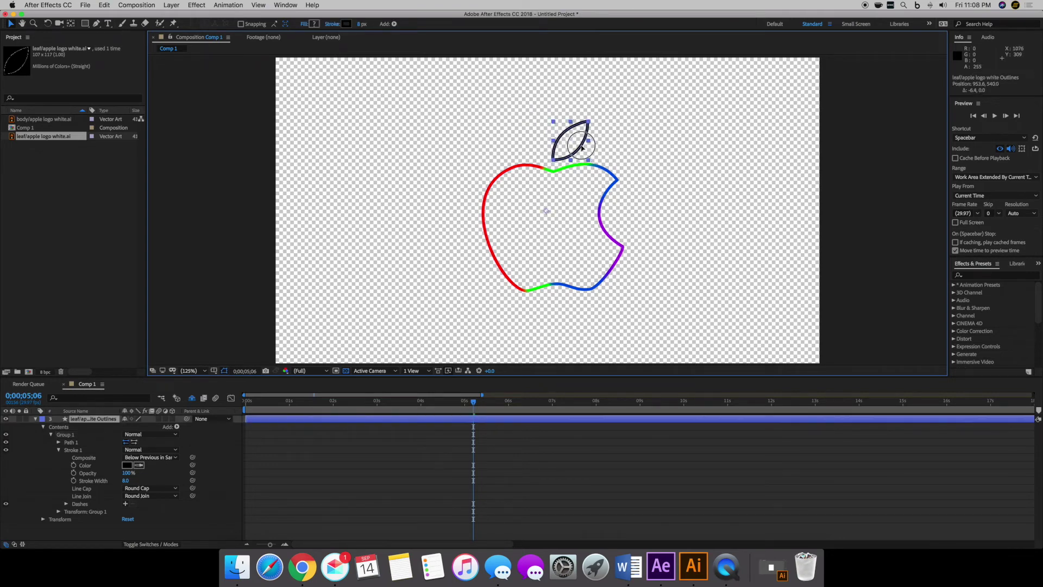
{"action": "left_click", "coordinate": [511, 325]}
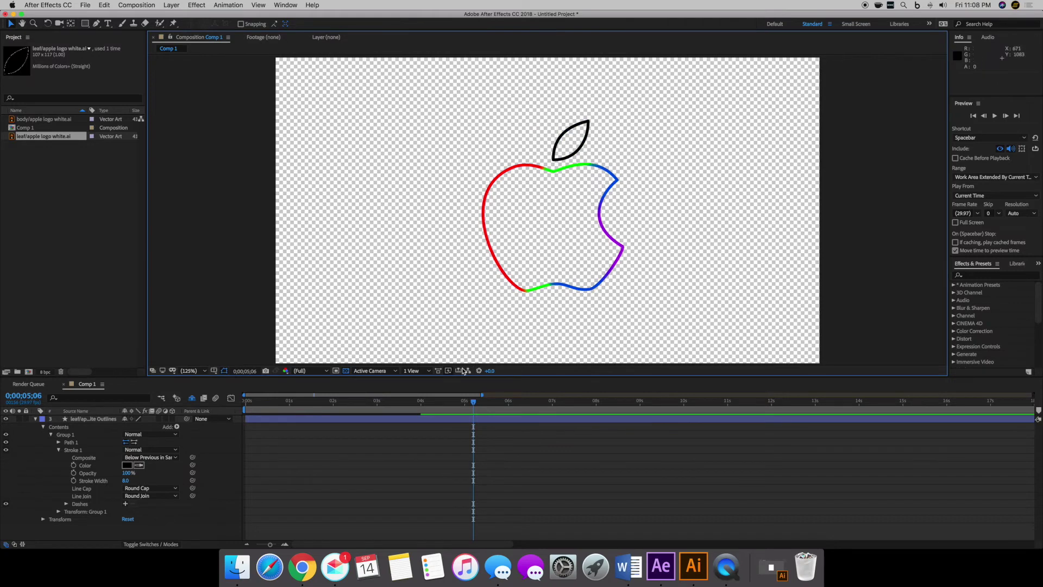
Add Trim Paths to the leaf outlines and place it inside Group 1 between Path 1 and Stroke 1
{"action": "mouse_move", "coordinate": [474, 405]}
{"action": "left_mouse_down"}
{"action": "mouse_move", "coordinate": [247, 419]}
{"action": "mouse_move", "coordinate": [519, 419]}
{"action": "mouse_move", "coordinate": [220, 420]}
{"action": "left_mouse_up"}
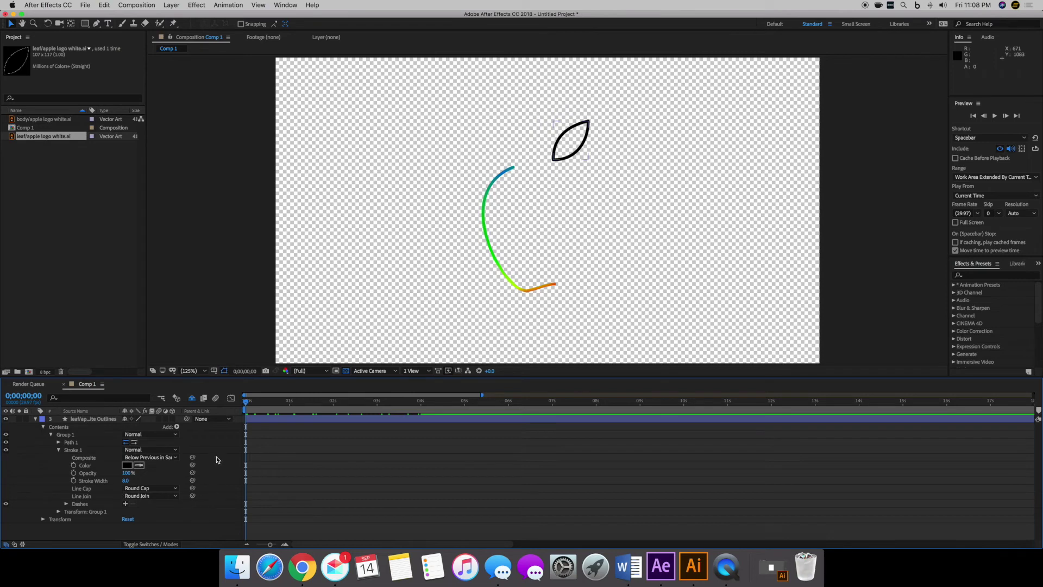
{"action": "left_click", "coordinate": [177, 427]}
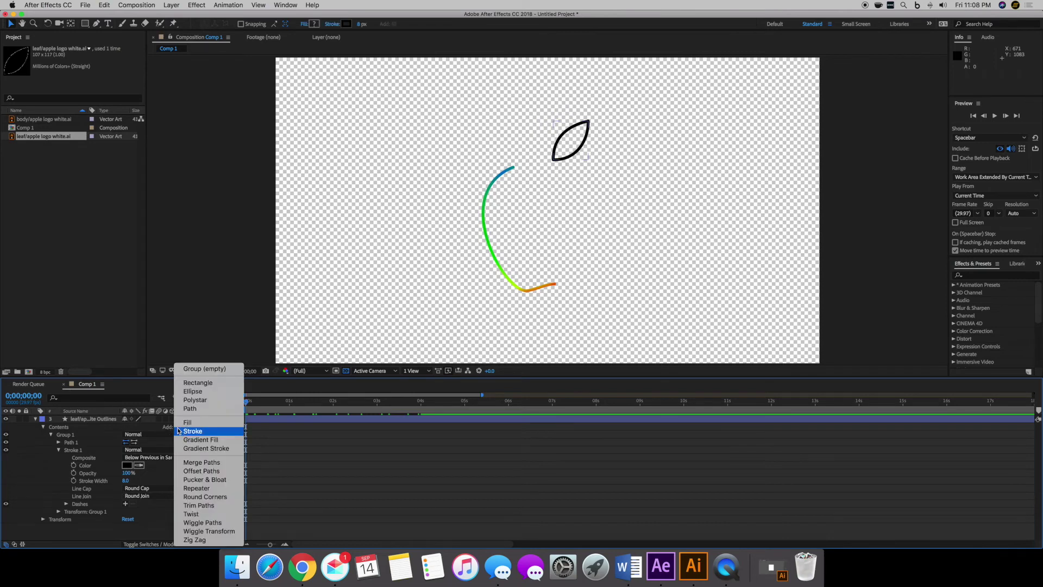
{"action": "left_click", "coordinate": [227, 507]}
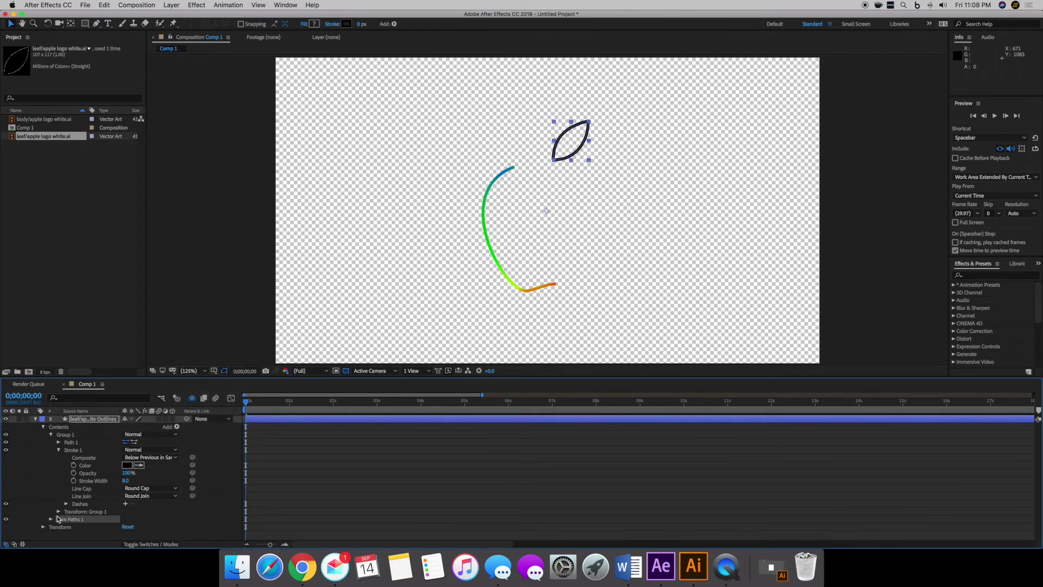
{"action": "left_click_drag", "start_coordinate": [74, 521], "coordinate": [76, 451]}
{"action": "left_click", "coordinate": [59, 451]}
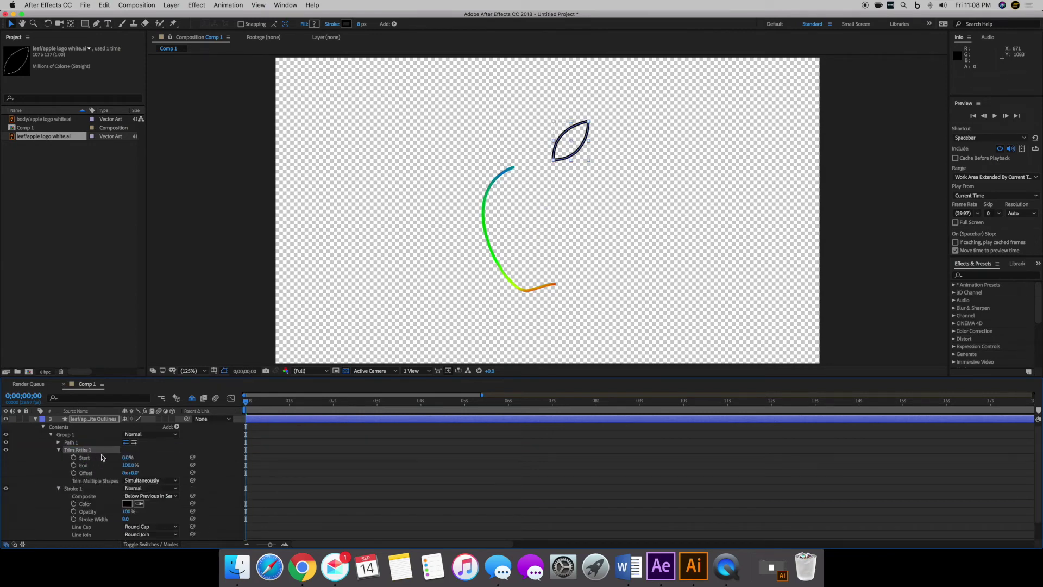
Keyframe the leaf's Trim Paths 1 at 0;00;00;00 with Start 40%, End 94% and Offset 0°
{"action": "scroll", "coordinate": [90, 506], "scroll_direction": "down", "scroll_amount": 3}
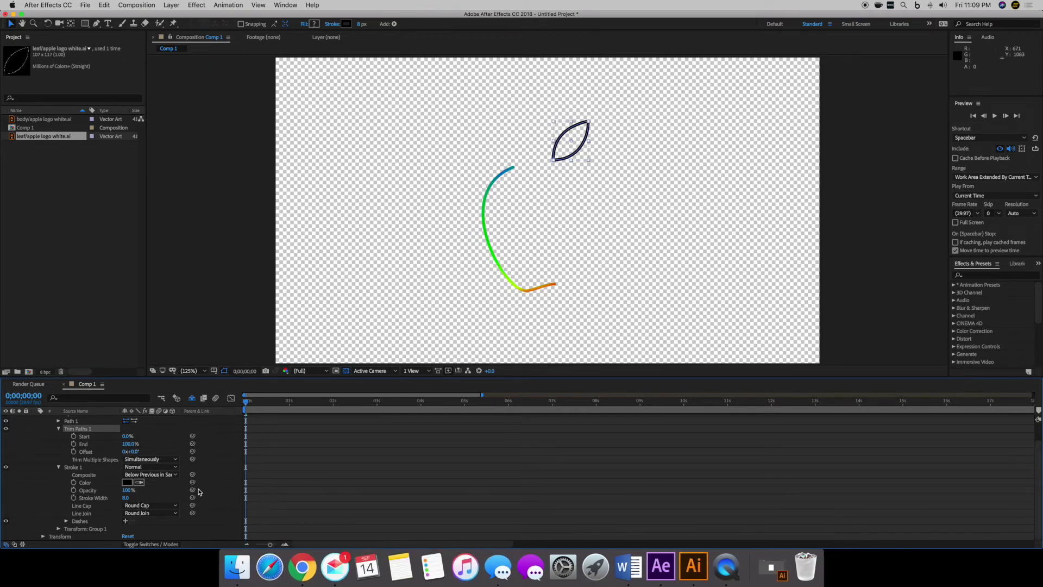
{"action": "left_click", "coordinate": [123, 440]}
{"action": "mouse_move", "coordinate": [123, 440]}
{"action": "left_mouse_down"}
{"action": "mouse_move", "coordinate": [155, 439]}
{"action": "mouse_move", "coordinate": [133, 445]}
{"action": "left_mouse_up"}
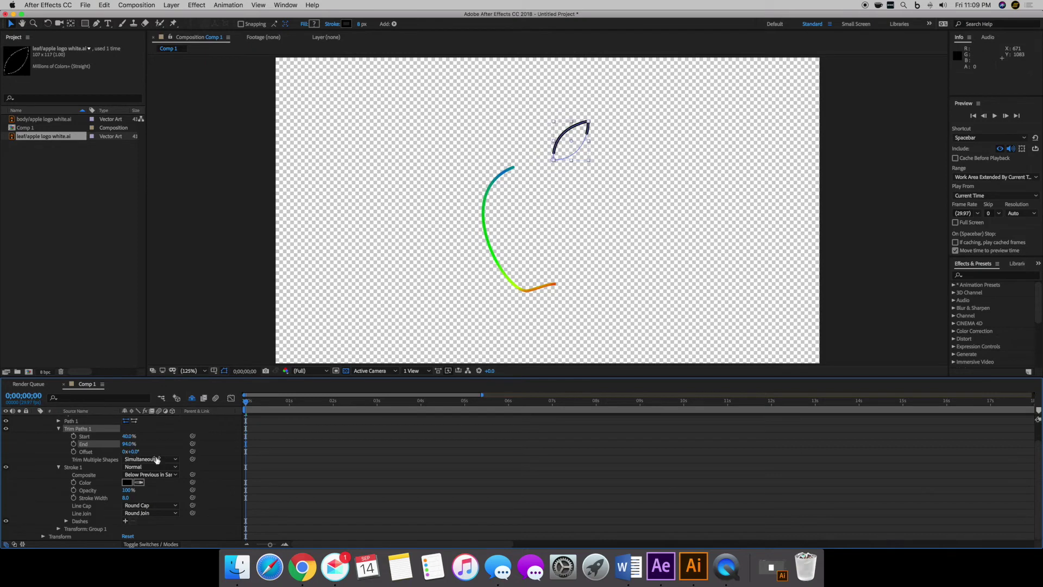
{"action": "left_click", "coordinate": [73, 436]}
{"action": "left_click", "coordinate": [73, 444]}
{"action": "left_click", "coordinate": [74, 451]}
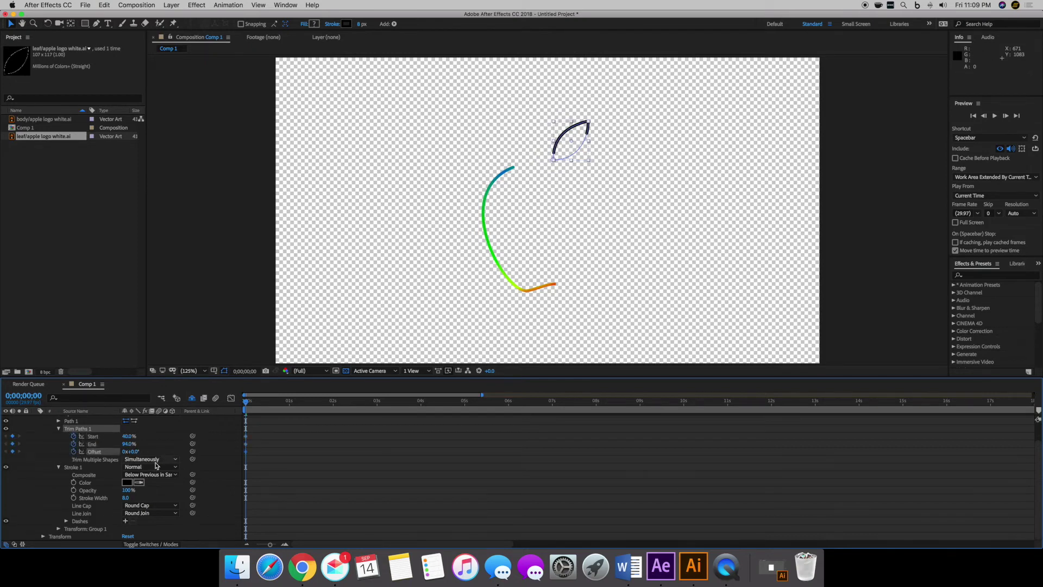
Change the leaf's stroke colour to purple and keyframe it at 0;00;00;00
{"action": "left_click", "coordinate": [127, 482]}
{"action": "left_click", "coordinate": [477, 387]}
{"action": "mouse_move", "coordinate": [478, 387]}
{"action": "left_mouse_down"}
{"action": "mouse_move", "coordinate": [476, 366]}
{"action": "mouse_move", "coordinate": [463, 365]}
{"action": "left_mouse_up"}
{"action": "left_click", "coordinate": [547, 349]}
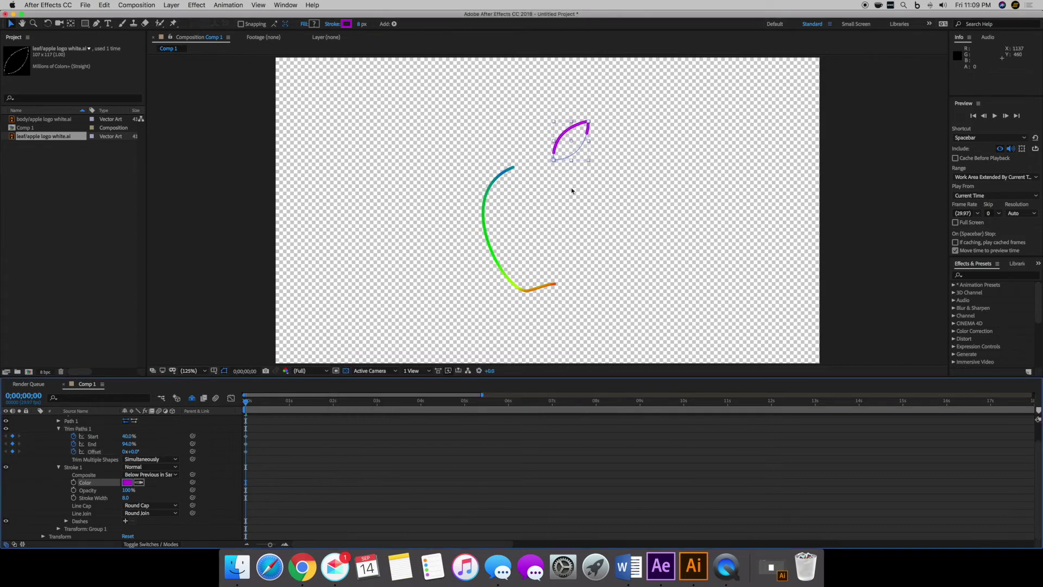
{"action": "left_click", "coordinate": [73, 481]}
Keyframe the leaf's stroke colour as blue 048DD8 at 0;00;00;29
{"action": "left_click_drag", "start_coordinate": [243, 403], "coordinate": [288, 408]}
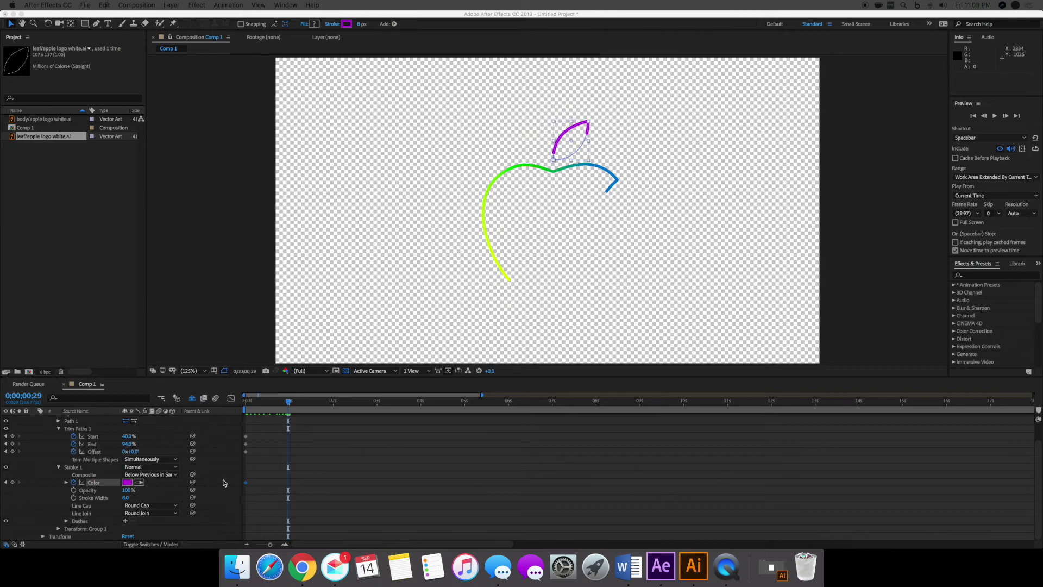
{"action": "left_click", "coordinate": [127, 482]}
{"action": "left_click_drag", "start_coordinate": [470, 397], "coordinate": [470, 398]}
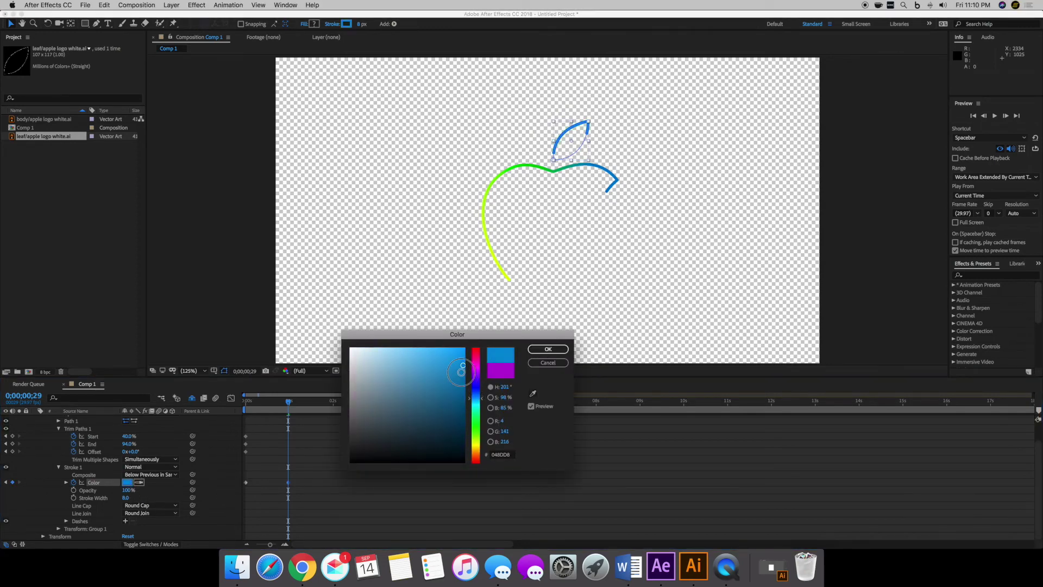
{"action": "left_click", "coordinate": [549, 349]}
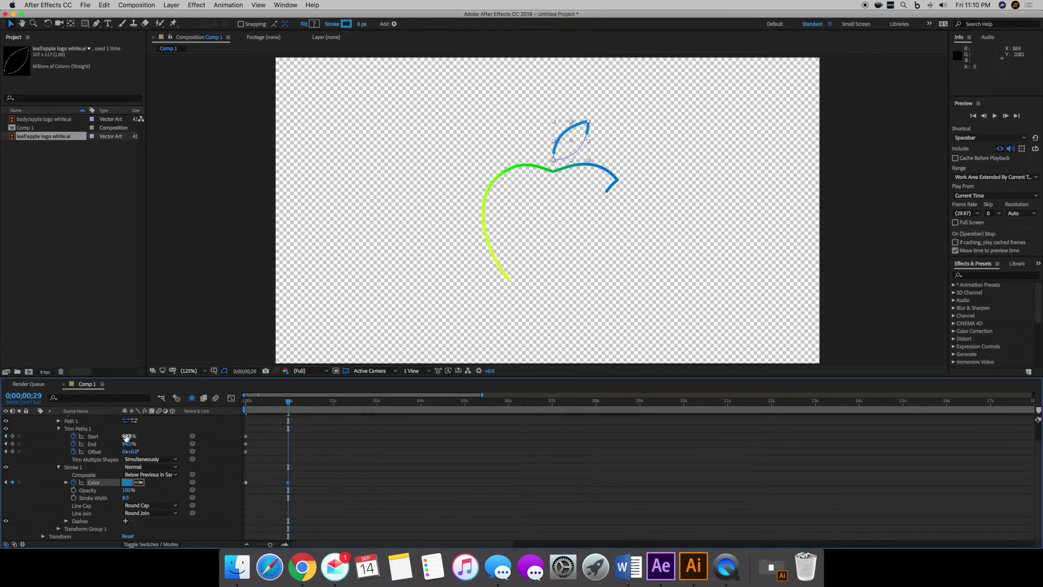
{"action": "left_click_drag", "start_coordinate": [129, 436], "coordinate": [104, 438]}
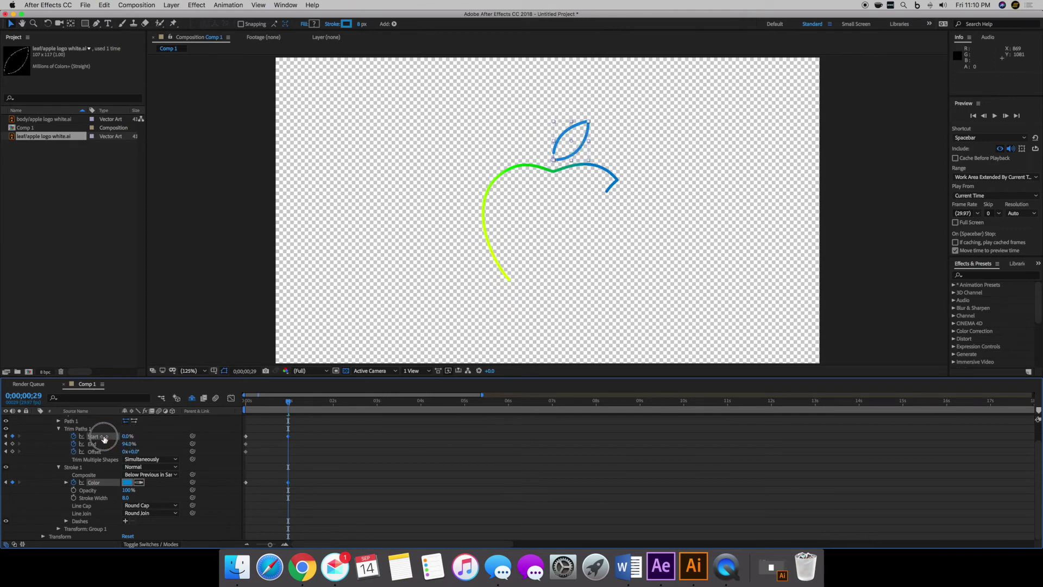
{"action": "left_click", "coordinate": [131, 452]}
{"action": "left_click_drag", "start_coordinate": [131, 451], "coordinate": [141, 453]}
{"action": "key", "text": "super+z"}
{"action": "key", "text": "super+z"}
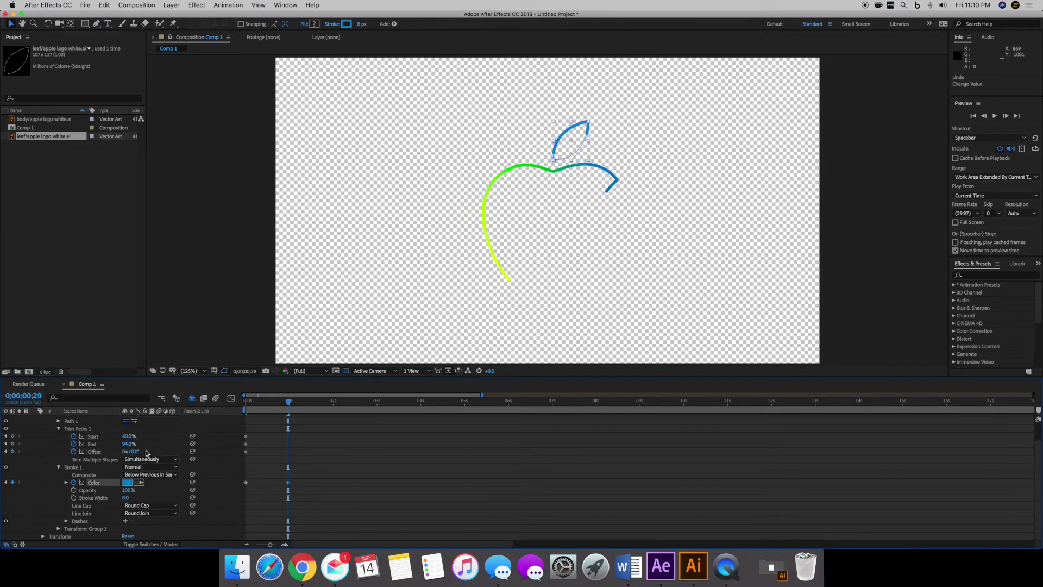
Keyframe the leaf's Trim Paths 1 at 0;00;00;29 with Start 36%, End 100% and Offset -118°
{"action": "mouse_move", "coordinate": [130, 451]}
{"action": "left_mouse_down"}
{"action": "mouse_move", "coordinate": [73, 455]}
{"action": "mouse_move", "coordinate": [112, 433]}
{"action": "mouse_move", "coordinate": [143, 445]}
{"action": "left_mouse_up"}
{"action": "key", "text": "super+z"}
{"action": "left_click_drag", "start_coordinate": [126, 437], "coordinate": [143, 451]}
{"action": "key", "text": "super+z"}
{"action": "left_click_drag", "start_coordinate": [142, 451], "coordinate": [139, 454]}
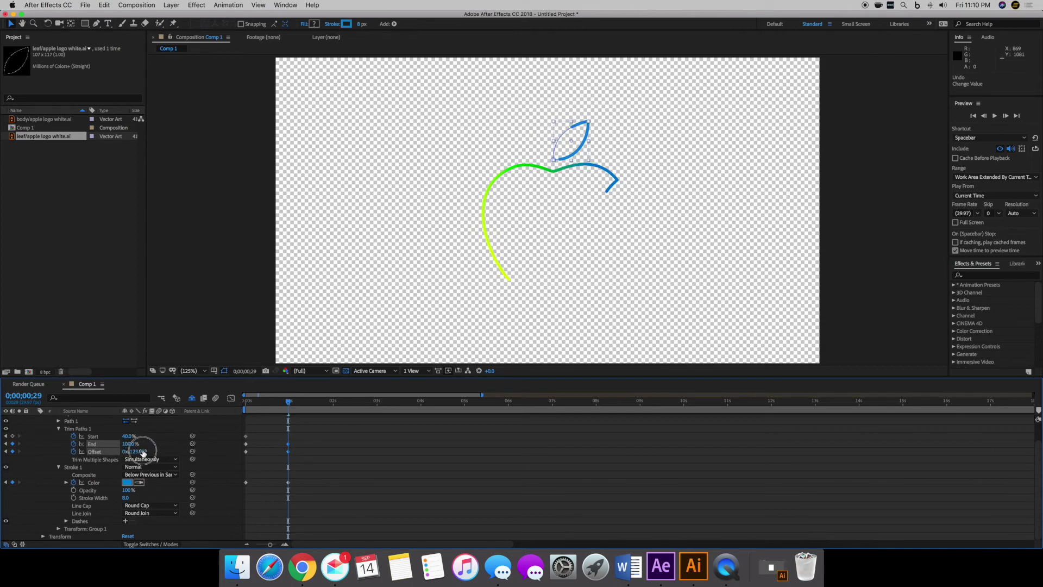
{"action": "left_click_drag", "start_coordinate": [144, 452], "coordinate": [145, 452]}
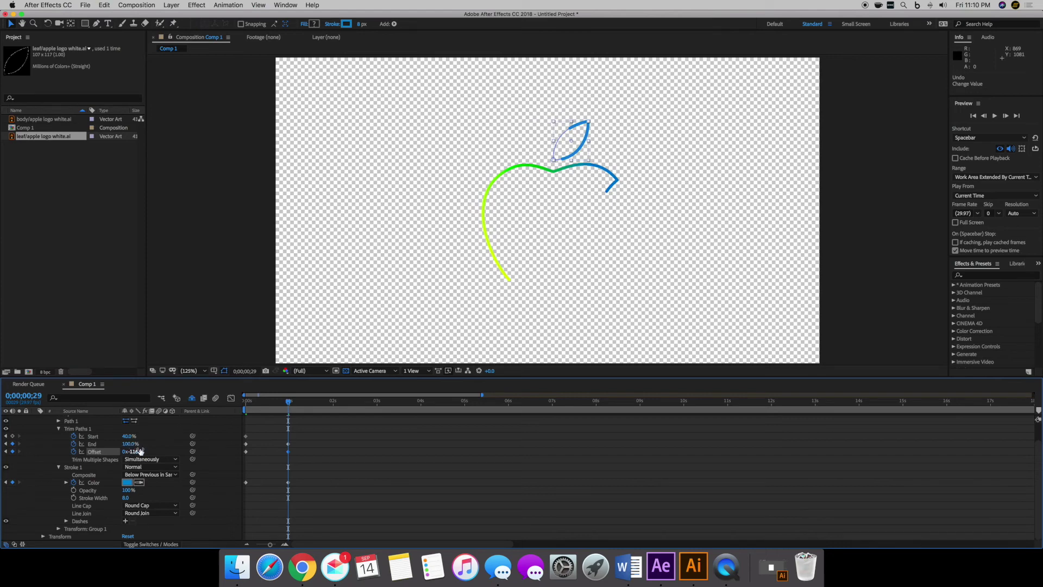
{"action": "left_click_drag", "start_coordinate": [128, 438], "coordinate": [128, 439]}
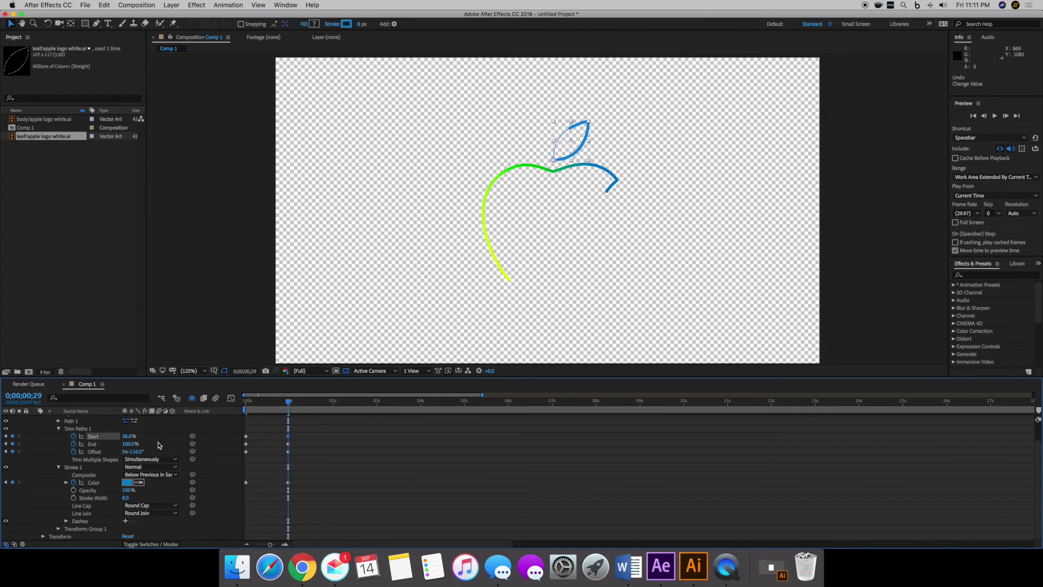
Keyframe the leaf's Trim Paths 1 at 0;00;02;00 with Start 19%, End 100% and Offset -211°
{"action": "mouse_move", "coordinate": [291, 405]}
{"action": "left_mouse_down"}
{"action": "mouse_move", "coordinate": [240, 410]}
{"action": "mouse_move", "coordinate": [336, 411]}
{"action": "left_mouse_up"}
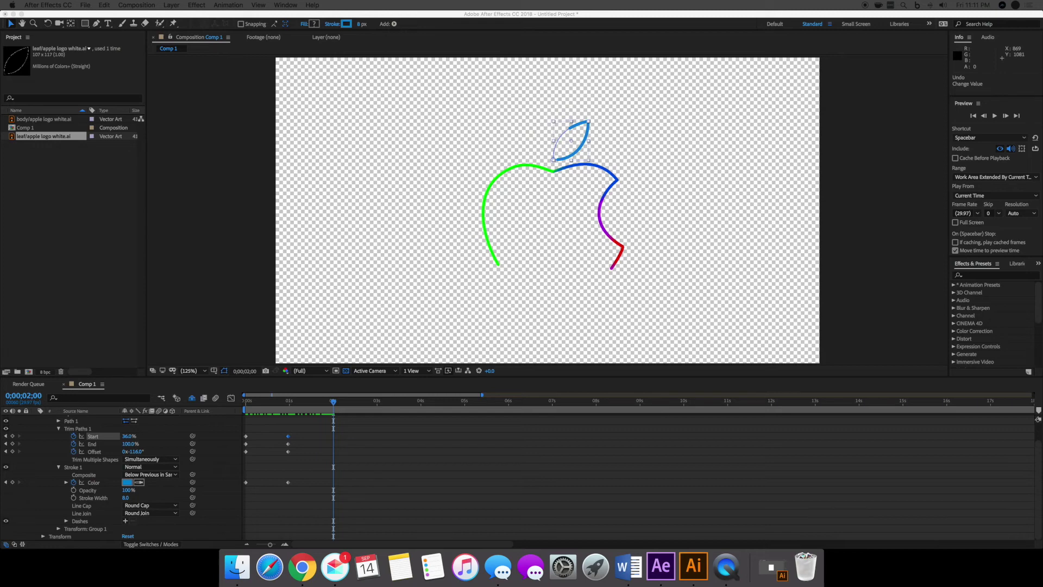
{"action": "left_click", "coordinate": [135, 451]}
{"action": "mouse_move", "coordinate": [137, 452]}
{"action": "left_mouse_down"}
{"action": "mouse_move", "coordinate": [84, 453]}
{"action": "mouse_move", "coordinate": [121, 439]}
{"action": "left_mouse_up"}
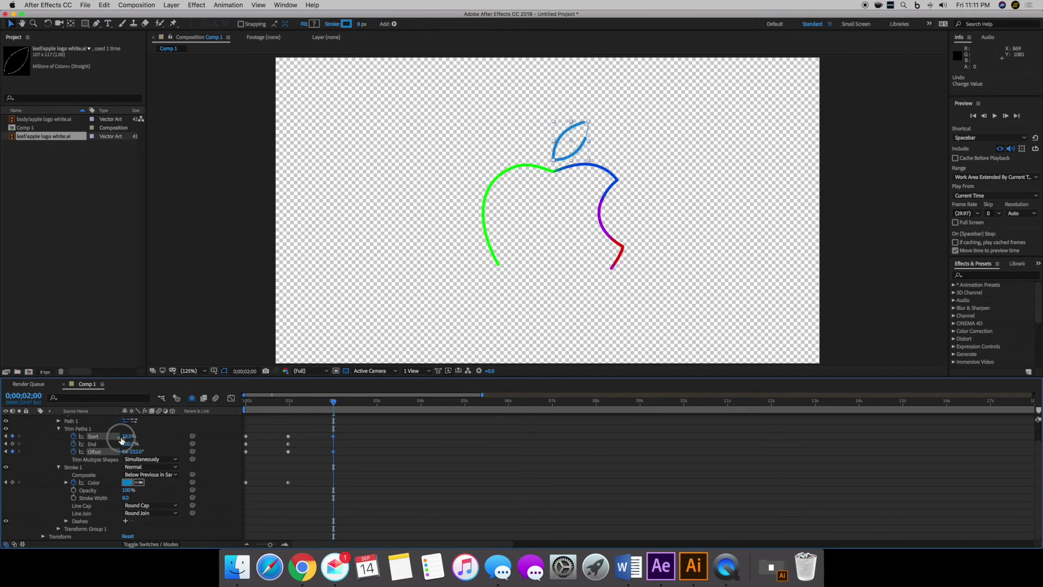
{"action": "left_click", "coordinate": [130, 443]}
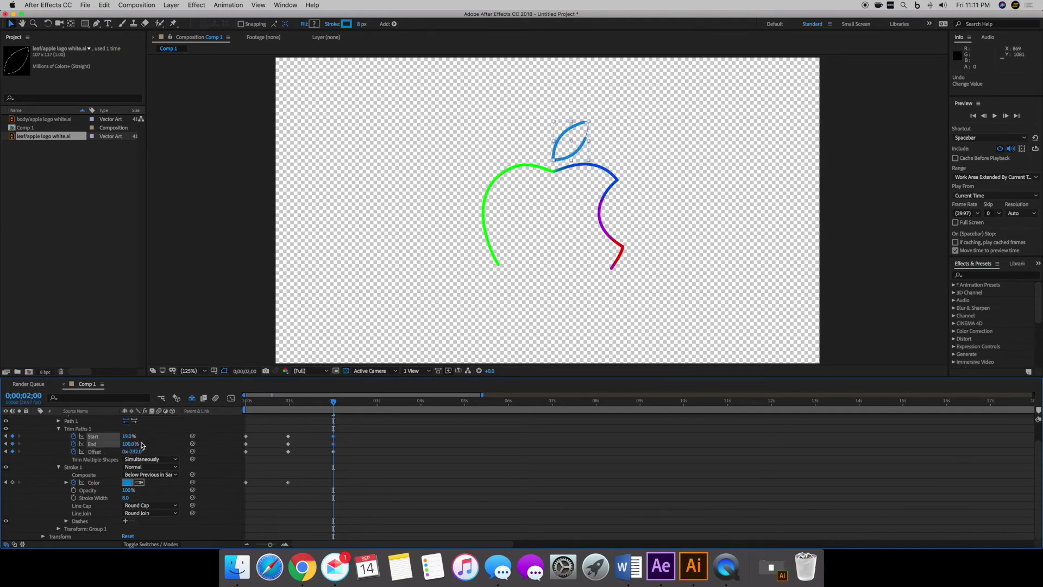
{"action": "left_click", "coordinate": [137, 451]}
{"action": "left_click_drag", "start_coordinate": [138, 453], "coordinate": [146, 453]}
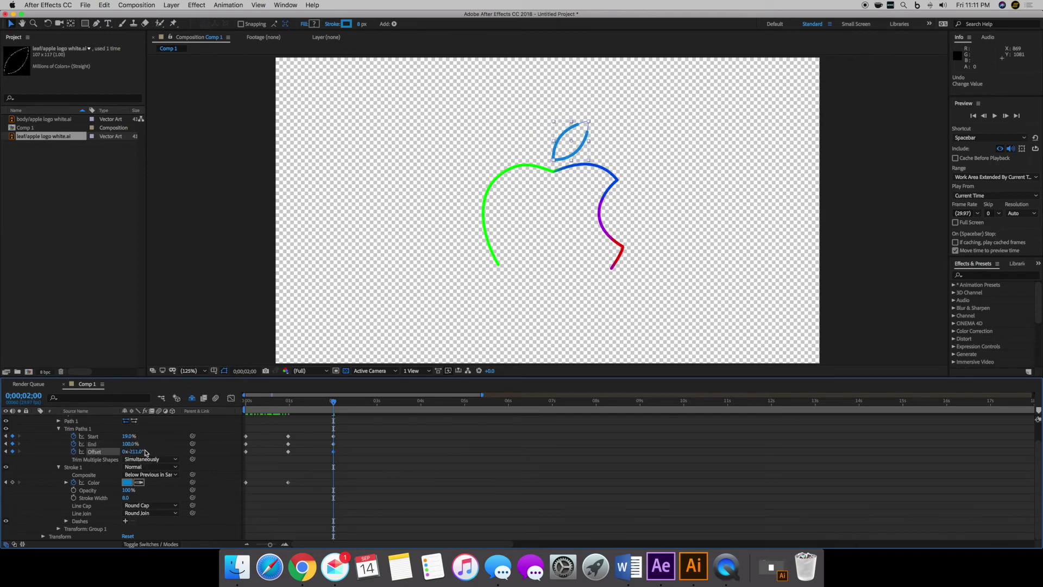
Keyframe the leaf's stroke at 0;00;02;00 with the bright green sampled from the apple body's outline
{"action": "left_click", "coordinate": [127, 482]}
{"action": "mouse_move", "coordinate": [476, 409]}
{"action": "left_mouse_down"}
{"action": "mouse_move", "coordinate": [477, 430]}
{"action": "mouse_move", "coordinate": [453, 359]}
{"action": "left_mouse_up"}
{"action": "left_click", "coordinate": [457, 384]}
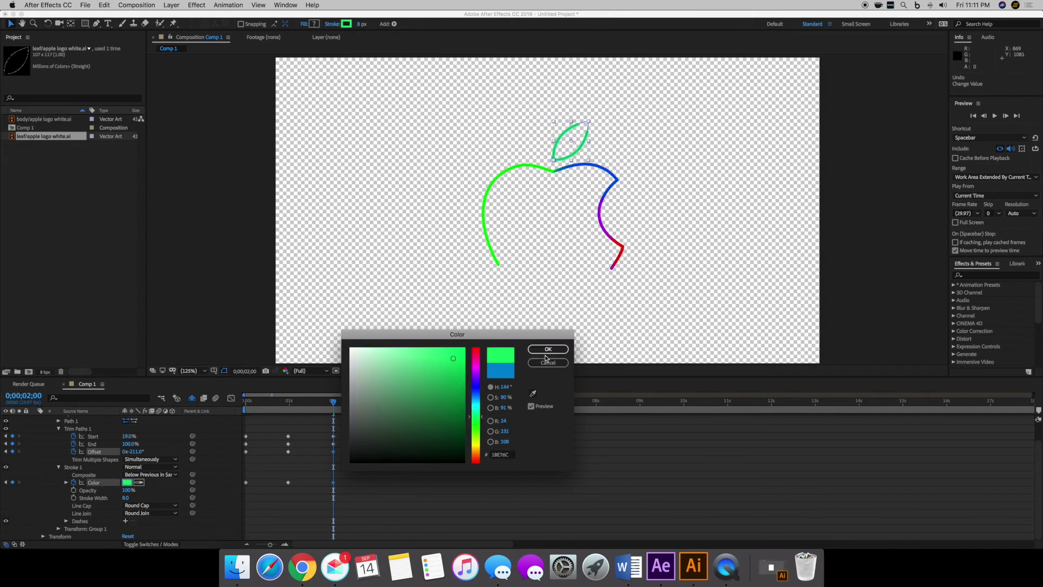
{"action": "left_click", "coordinate": [533, 393]}
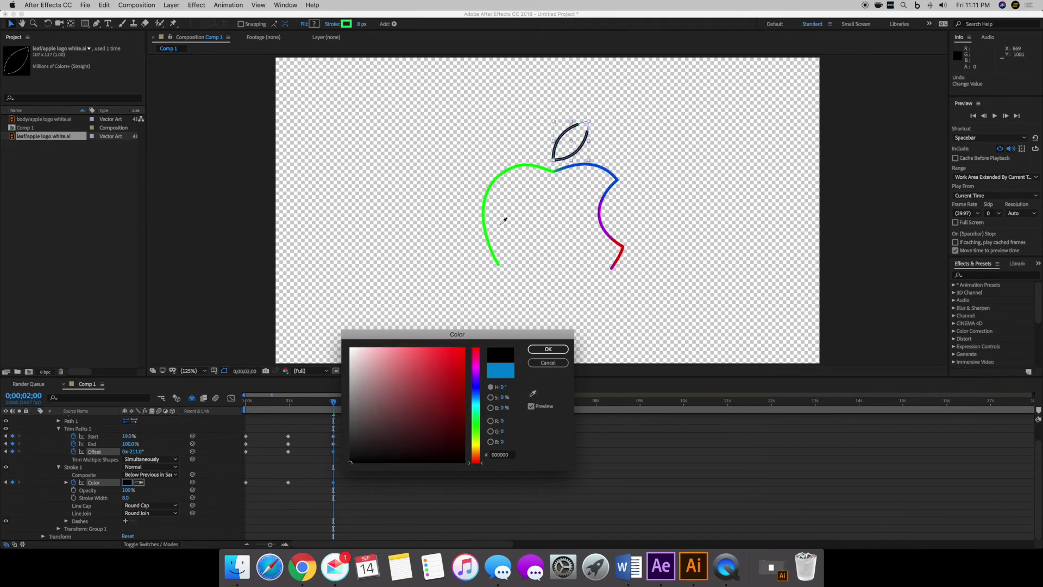
{"action": "left_click", "coordinate": [492, 183]}
{"action": "left_click", "coordinate": [561, 350]}
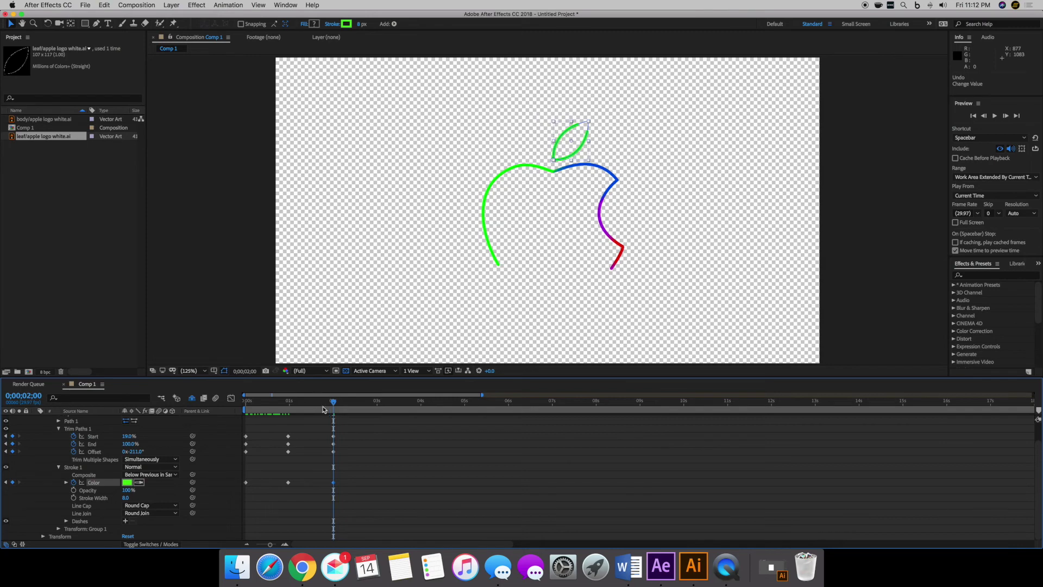
Keyframe the leaf's Trim Paths 1 at 0;00;03;00 with Start 12%, End 100% and Offset -275°
{"action": "mouse_move", "coordinate": [333, 405]}
{"action": "left_mouse_down"}
{"action": "mouse_move", "coordinate": [261, 410]}
{"action": "mouse_move", "coordinate": [378, 415]}
{"action": "left_mouse_up"}
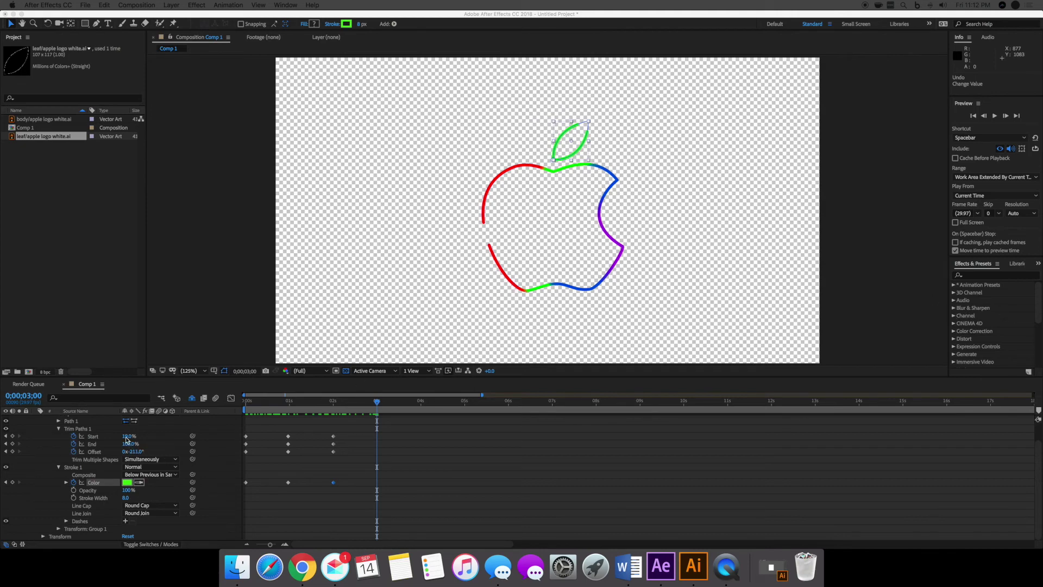
{"action": "mouse_move", "coordinate": [126, 440]}
{"action": "left_mouse_down"}
{"action": "mouse_move", "coordinate": [135, 433]}
{"action": "mouse_move", "coordinate": [124, 438]}
{"action": "left_mouse_up"}
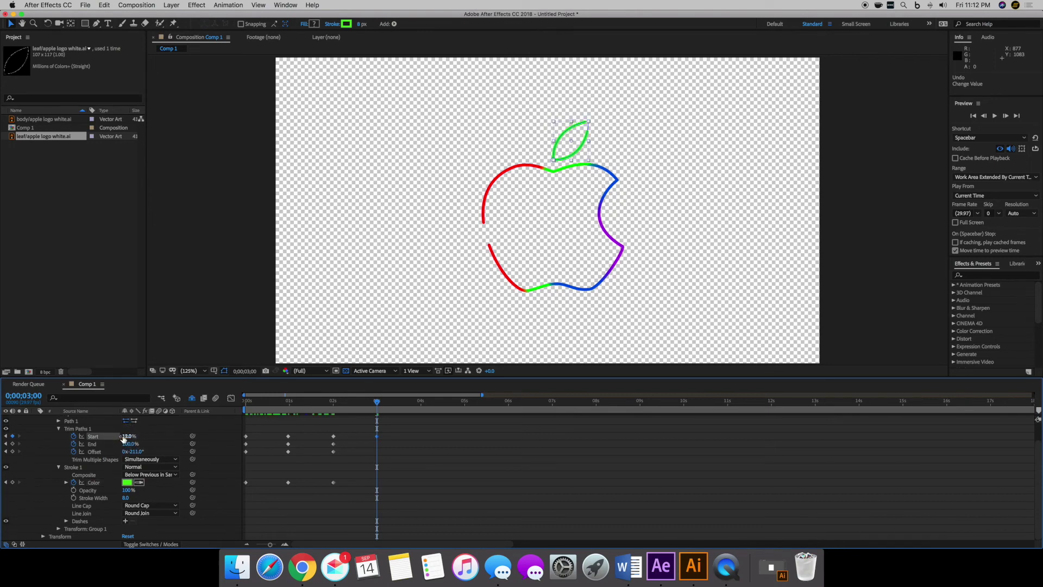
{"action": "key", "text": "cmd+z"}
{"action": "mouse_move", "coordinate": [134, 452]}
{"action": "left_mouse_down"}
{"action": "mouse_move", "coordinate": [98, 450]}
{"action": "mouse_move", "coordinate": [128, 437]}
{"action": "left_mouse_up"}
Keyframe the leaf's stroke colour at 0;00;03;00 as a darker bluish green with a hue of 143°
{"action": "left_click", "coordinate": [128, 483]}
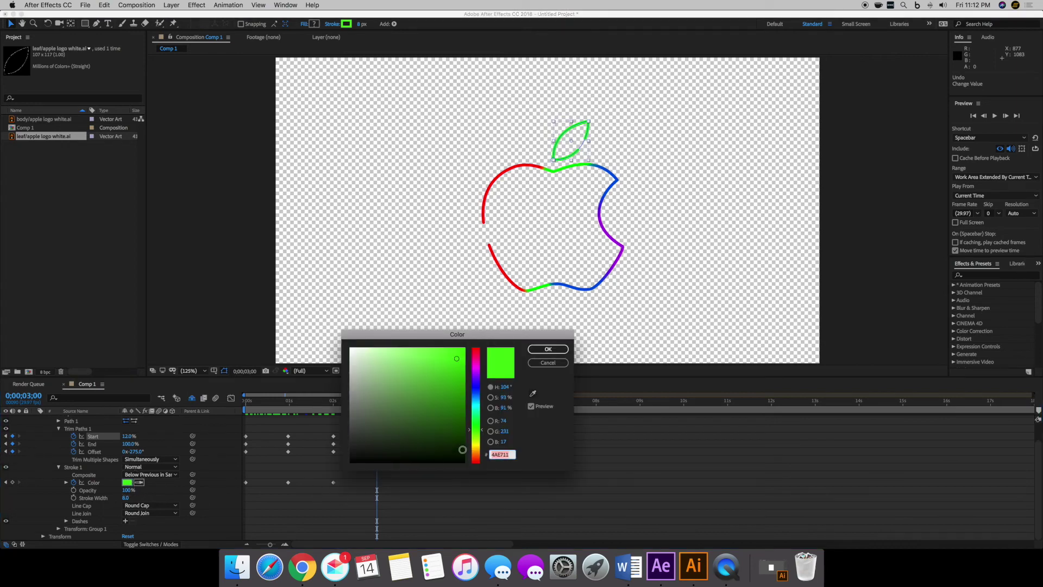
{"action": "mouse_move", "coordinate": [455, 363]}
{"action": "left_mouse_down"}
{"action": "mouse_move", "coordinate": [455, 378]}
{"action": "mouse_move", "coordinate": [437, 378]}
{"action": "left_mouse_up"}
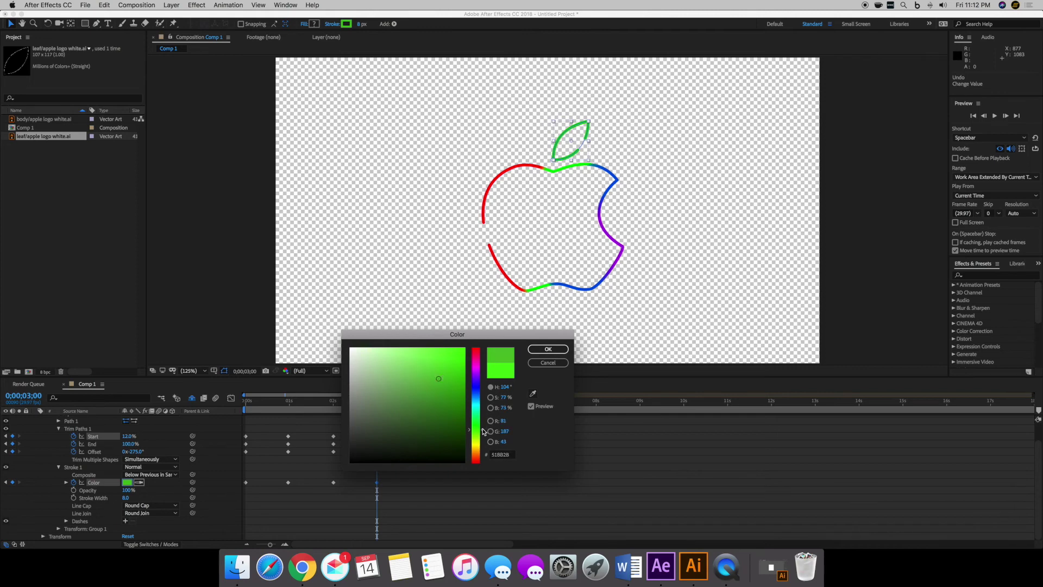
{"action": "left_click_drag", "start_coordinate": [482, 429], "coordinate": [482, 417]}
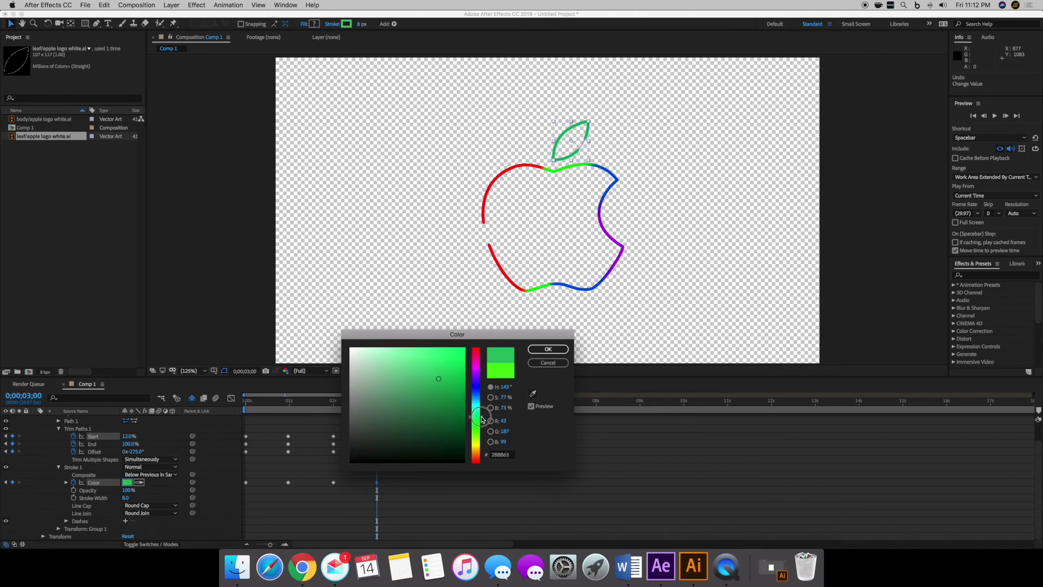
{"action": "left_click", "coordinate": [446, 387]}
{"action": "left_click_drag", "start_coordinate": [445, 388], "coordinate": [455, 377]}
{"action": "left_click", "coordinate": [548, 349]}
Keyframe the leaf's Trim Paths Start at 0% at 0;00;04;00 to close the outline
{"action": "left_click", "coordinate": [370, 403]}
{"action": "left_click_drag", "start_coordinate": [371, 405], "coordinate": [421, 405]}
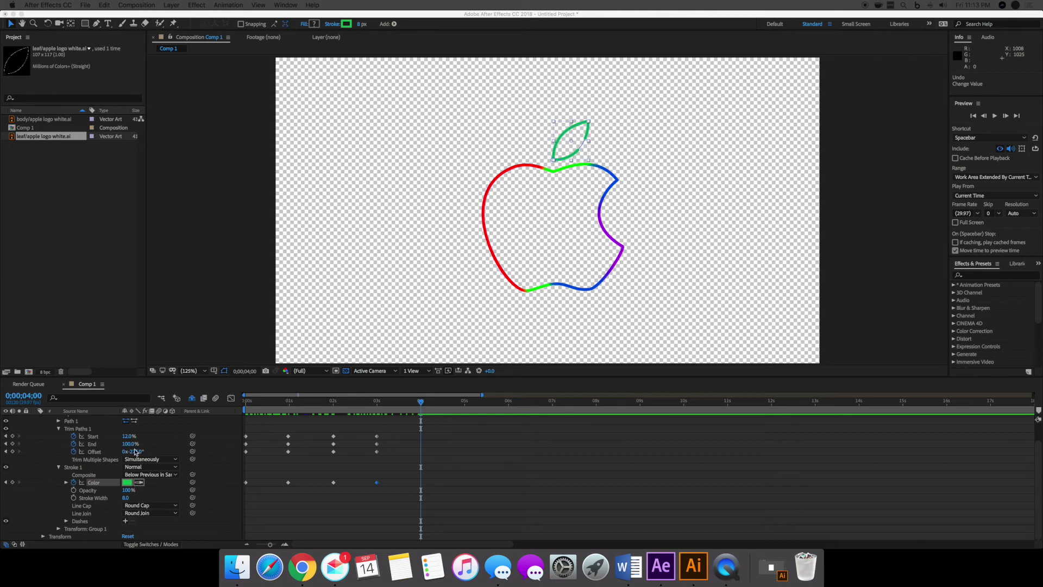
{"action": "left_click", "coordinate": [129, 444]}
{"action": "left_click_drag", "start_coordinate": [127, 436], "coordinate": [118, 441]}
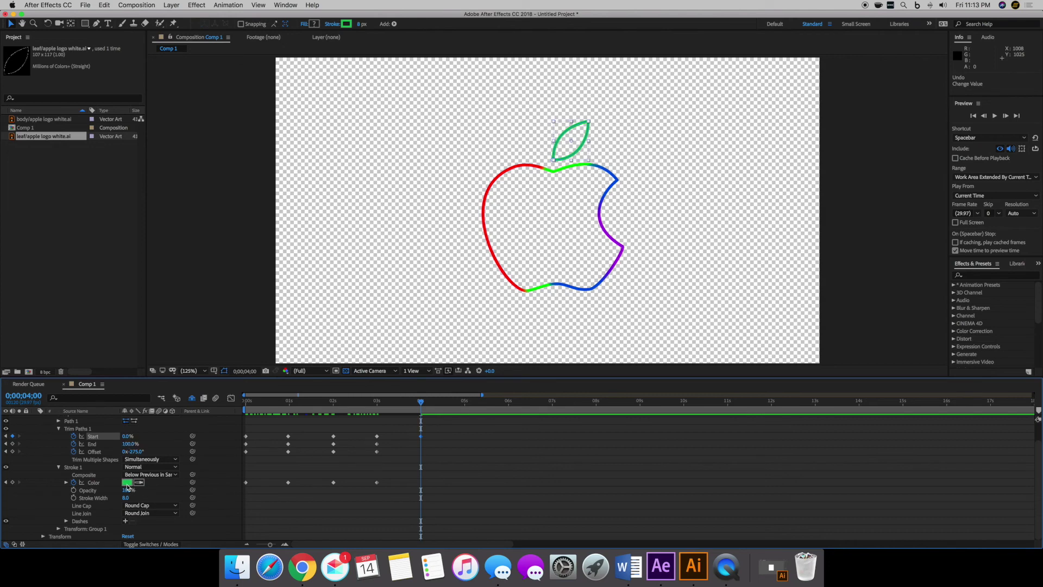
Keyframe the leaf's stroke colour as olive yellow AFB41F at 0;00;04;00
{"action": "left_click", "coordinate": [127, 482]}
{"action": "left_click_drag", "start_coordinate": [472, 416], "coordinate": [473, 439]}
{"action": "mouse_move", "coordinate": [455, 378]}
{"action": "left_mouse_down"}
{"action": "mouse_move", "coordinate": [426, 356]}
{"action": "mouse_move", "coordinate": [428, 373]}
{"action": "mouse_move", "coordinate": [439, 372]}
{"action": "left_mouse_up"}
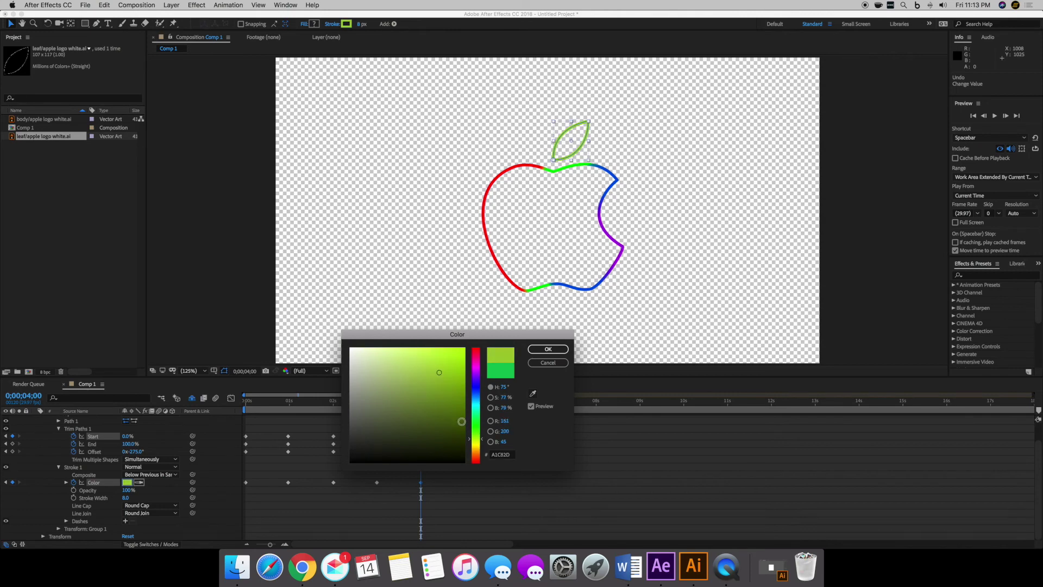
{"action": "left_click_drag", "start_coordinate": [481, 440], "coordinate": [480, 442]}
{"action": "left_click", "coordinate": [430, 383]}
{"action": "left_click_drag", "start_coordinate": [431, 383], "coordinate": [444, 382]}
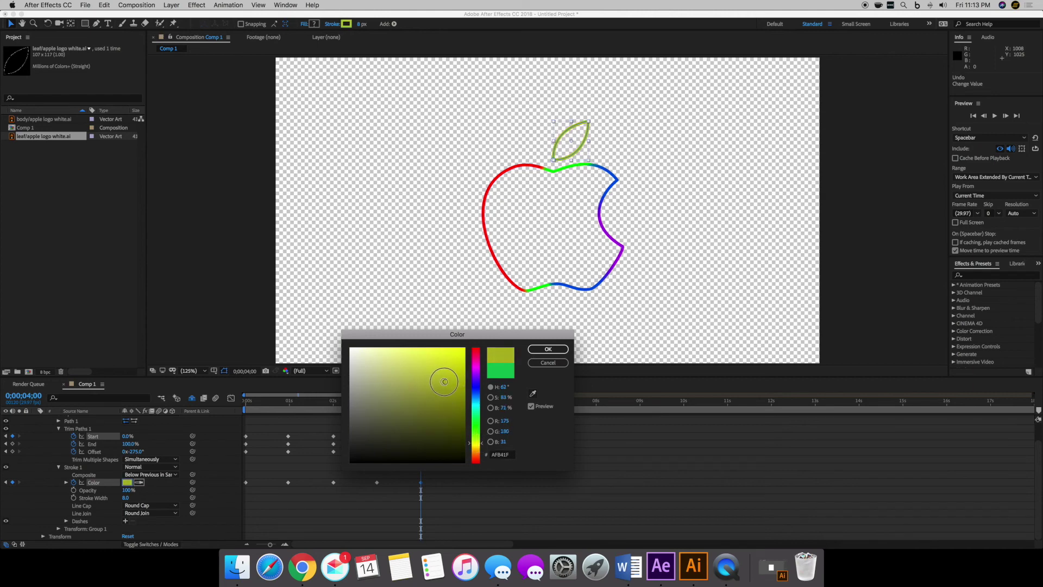
{"action": "left_click", "coordinate": [548, 349]}
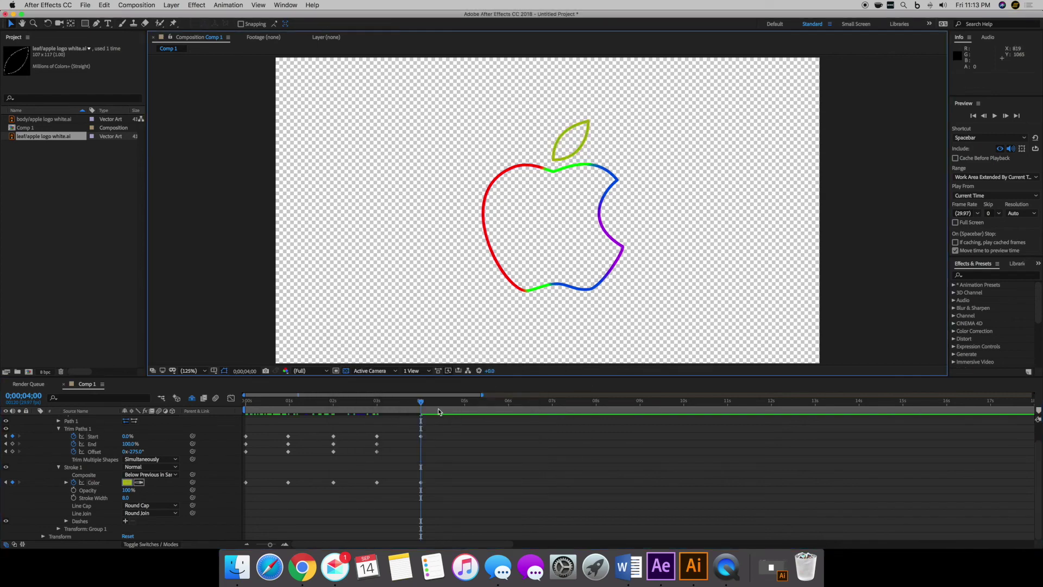
Preview the logo animation from 0;00;00;00 until the body and leaf outlines are complete
{"action": "mouse_move", "coordinate": [421, 402]}
{"action": "left_mouse_down"}
{"action": "mouse_move", "coordinate": [432, 403]}
{"action": "mouse_move", "coordinate": [225, 418]}
{"action": "left_mouse_up"}
{"action": "left_click", "coordinate": [228, 317]}
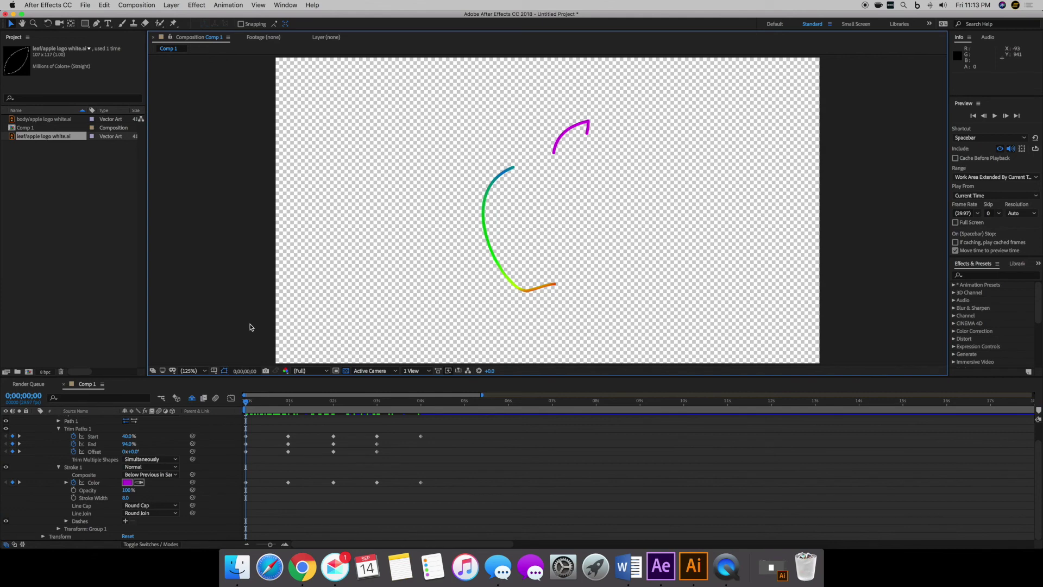
{"action": "key", "text": "space"}
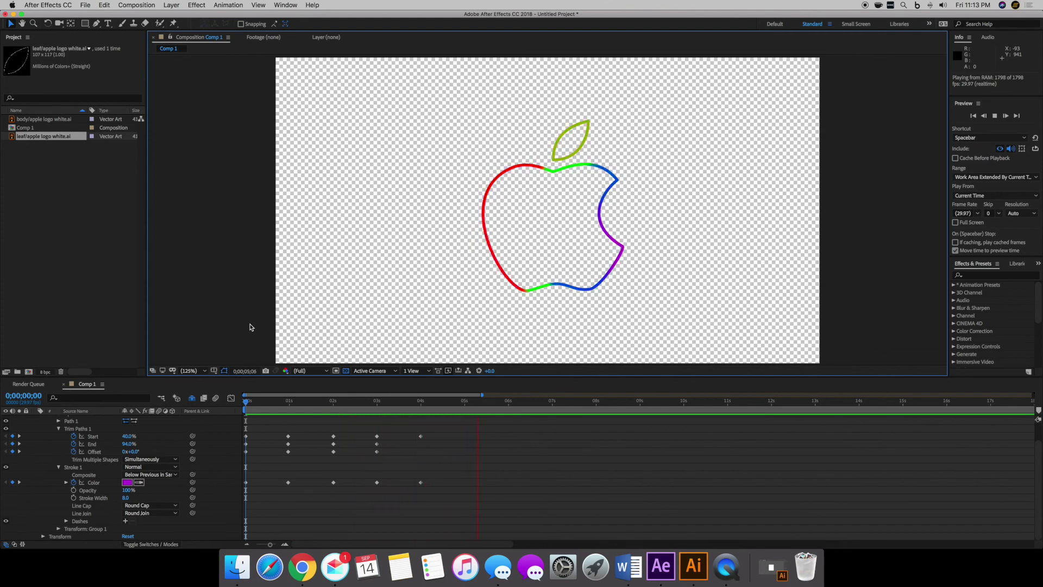
{"action": "key", "text": "space"}
Change the leaf's stroke colour keyframe at 0;00;04;00 to green 40BC18
{"action": "left_click", "coordinate": [419, 410]}
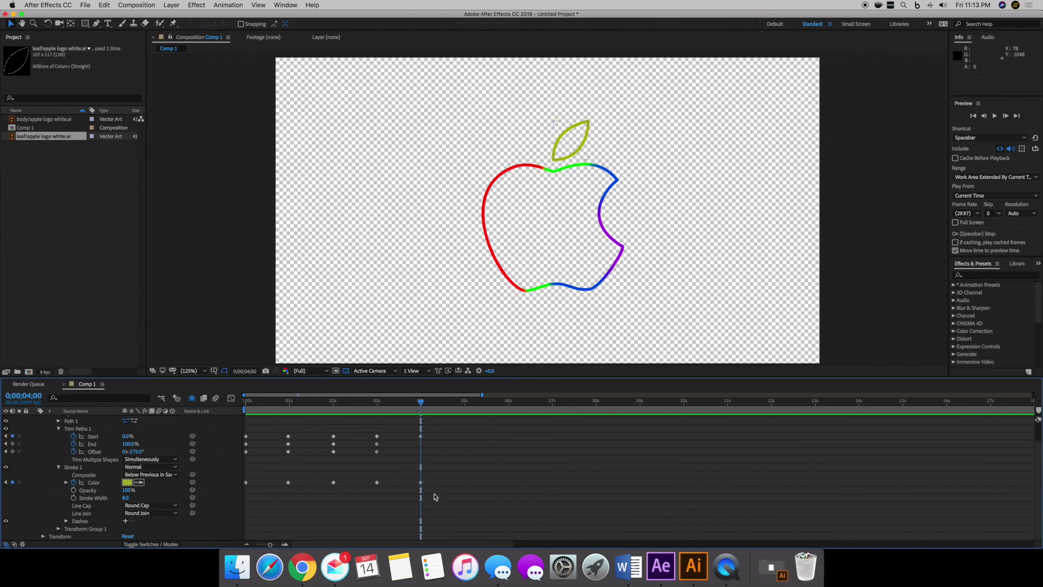
{"action": "left_click", "coordinate": [421, 483]}
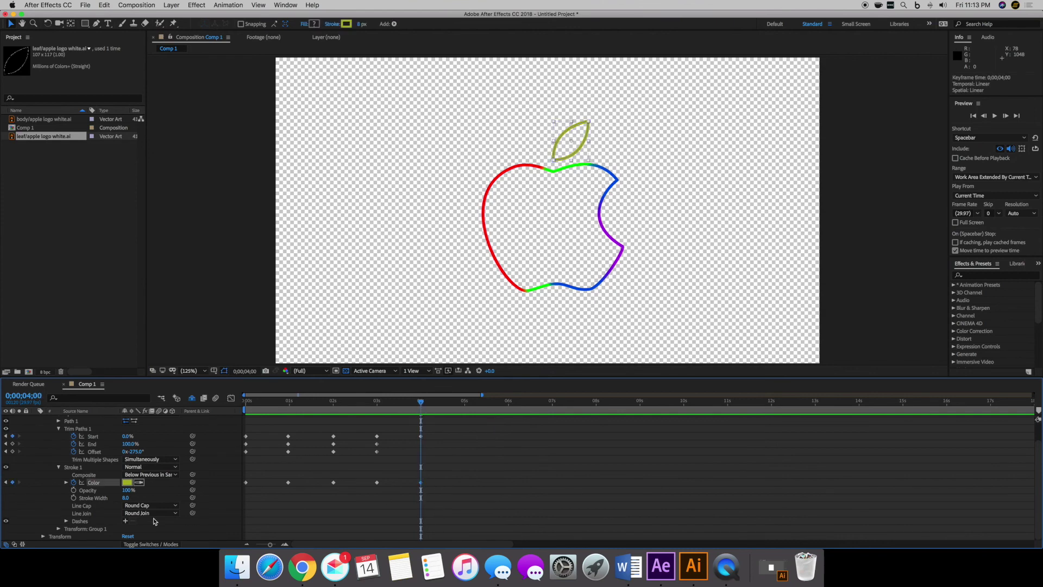
{"action": "left_click", "coordinate": [127, 482]}
{"action": "left_click_drag", "start_coordinate": [474, 412], "coordinate": [477, 424]}
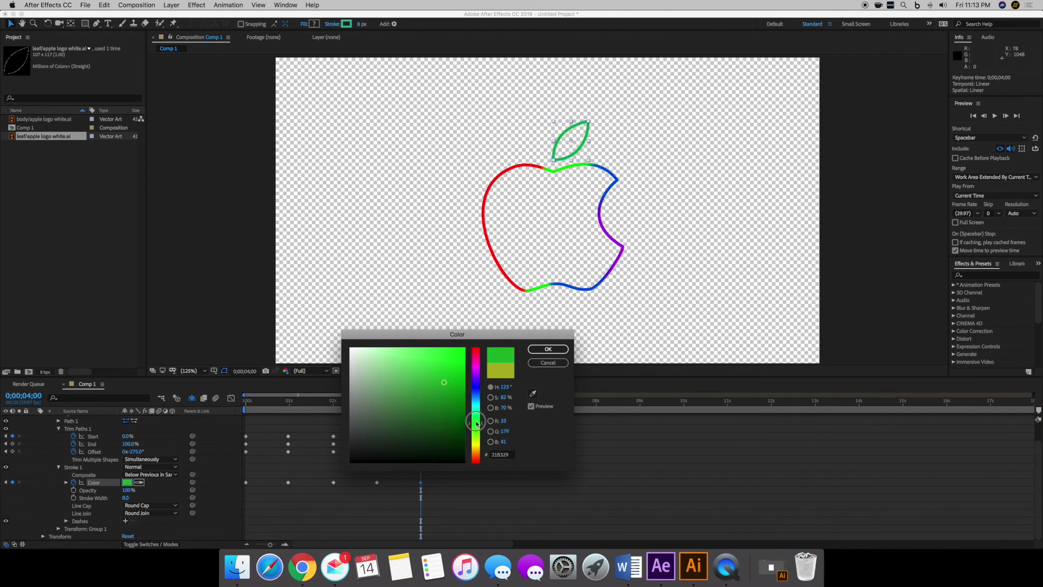
{"action": "left_click_drag", "start_coordinate": [477, 424], "coordinate": [477, 439]}
{"action": "mouse_move", "coordinate": [440, 387]}
{"action": "left_mouse_down"}
{"action": "mouse_move", "coordinate": [439, 354]}
{"action": "mouse_move", "coordinate": [435, 379]}
{"action": "mouse_move", "coordinate": [468, 383]}
{"action": "left_mouse_up"}
{"action": "left_click_drag", "start_coordinate": [481, 439], "coordinate": [482, 432]}
{"action": "left_click", "coordinate": [450, 378]}
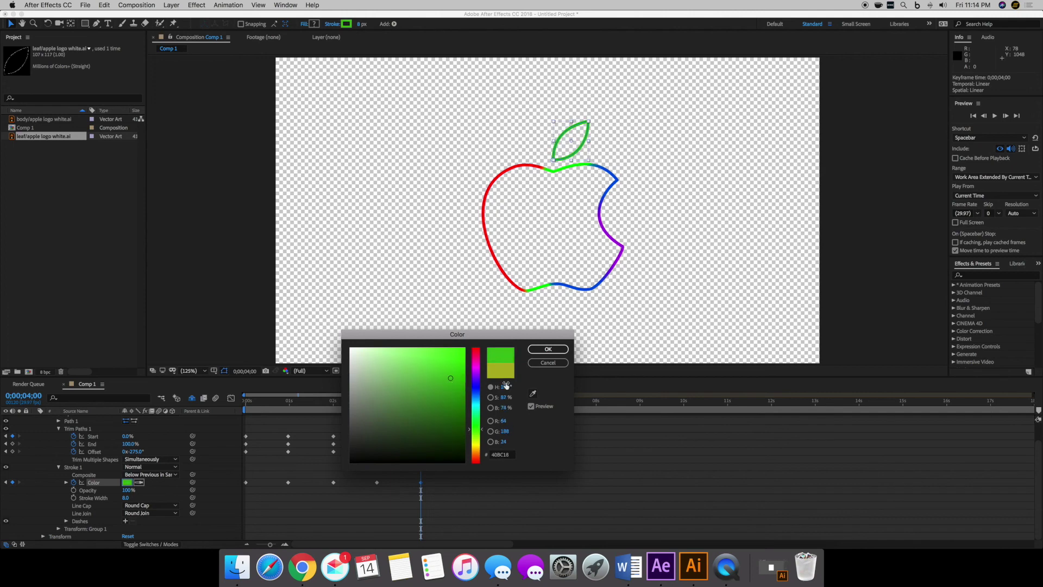
{"action": "left_click", "coordinate": [547, 349]}
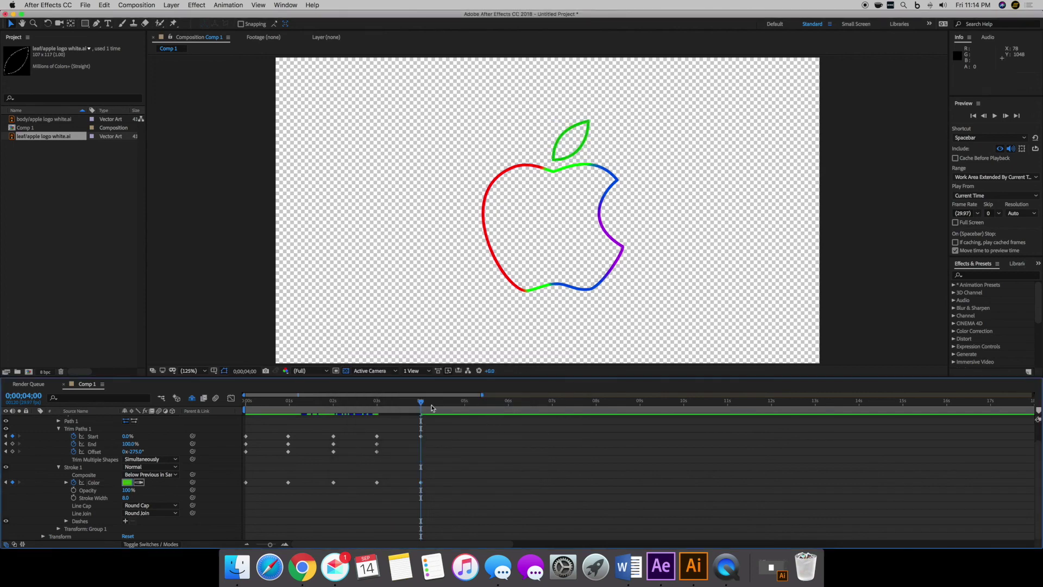
Play the composition from the first frame to check the revised leaf colour
{"action": "left_click_drag", "start_coordinate": [422, 403], "coordinate": [232, 420]}
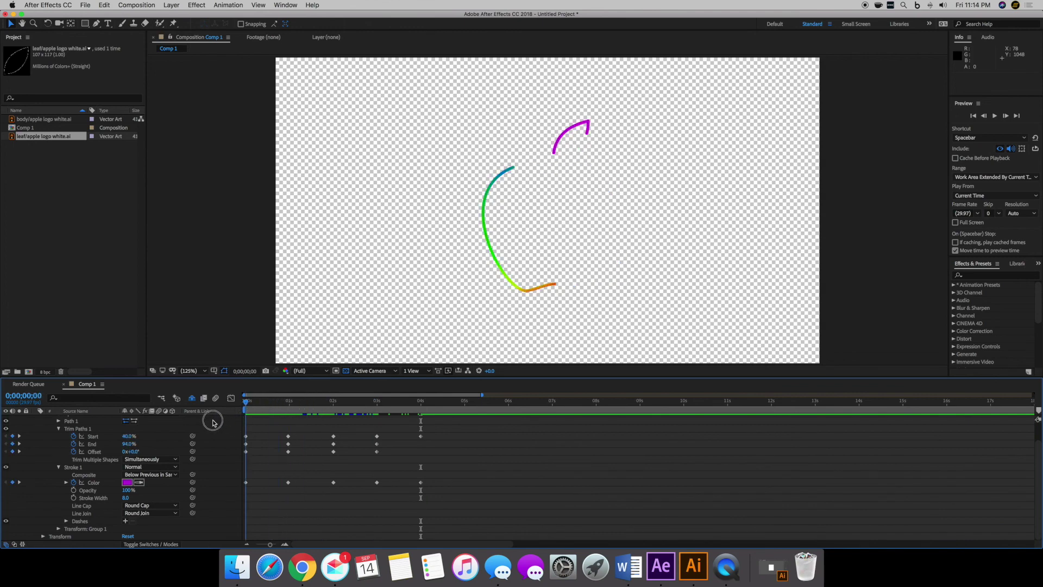
{"action": "key", "text": "space"}
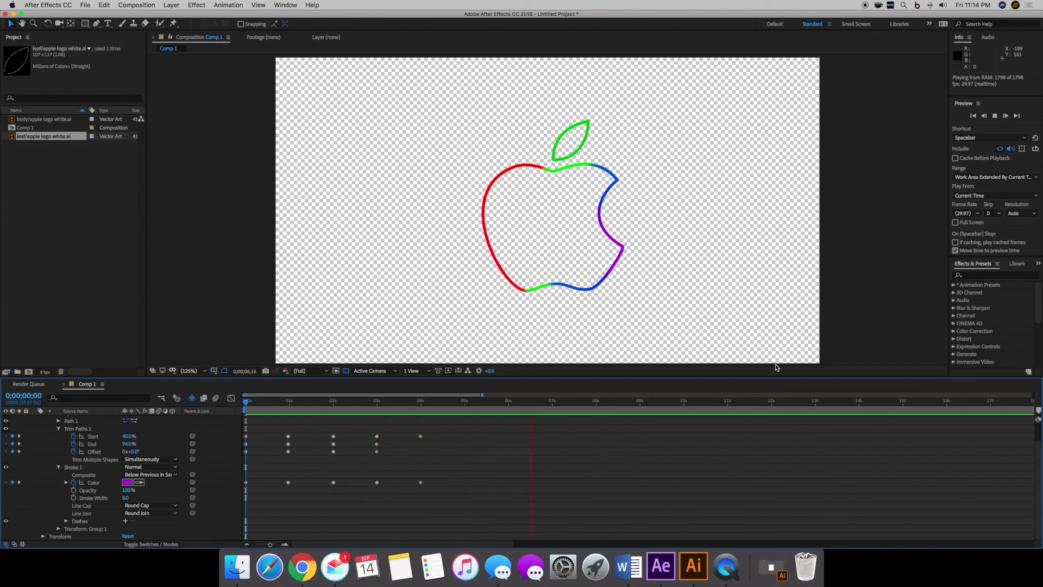
{"action": "key", "text": "space"}
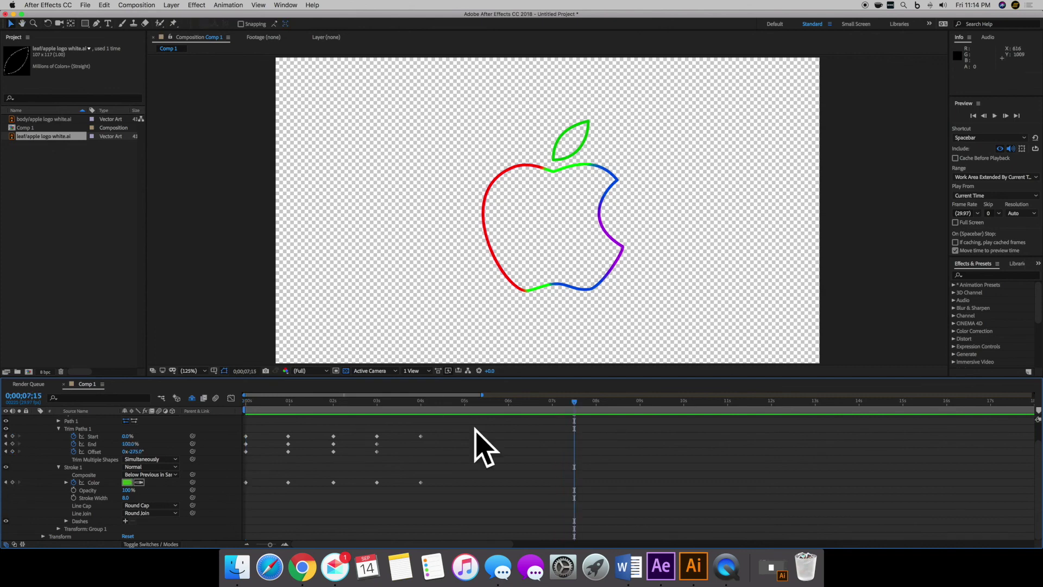